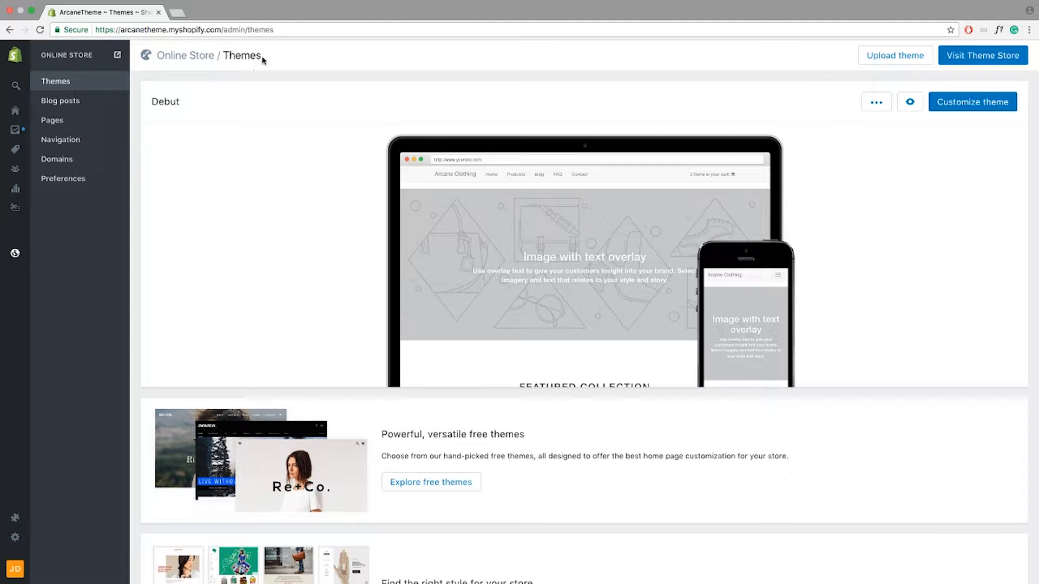
Upload the theme file ArcaneFinal.zip from the arcane folder to the online store.
click(896, 55)
click(391, 189)
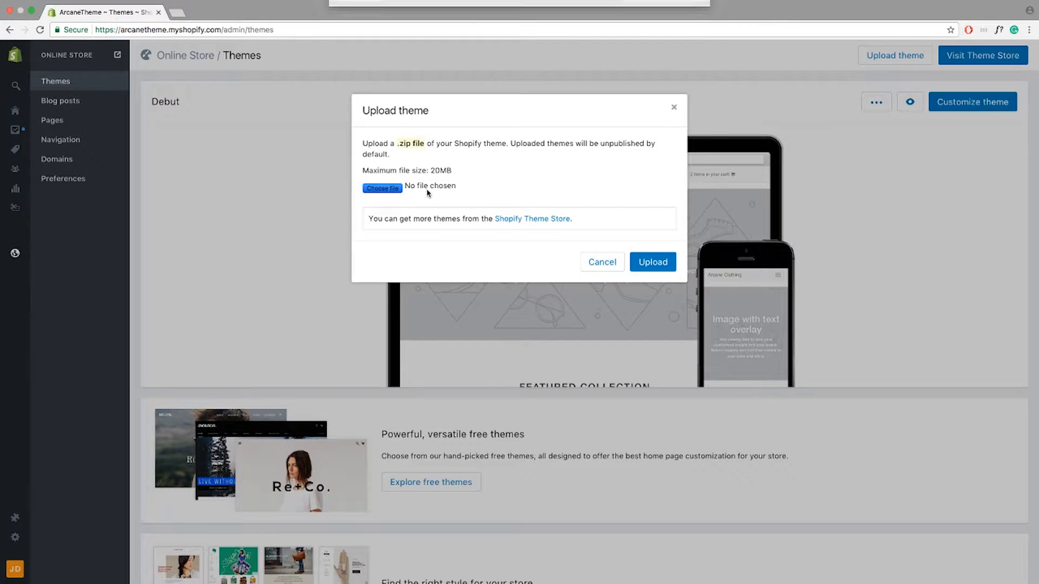
double_click(628, 64)
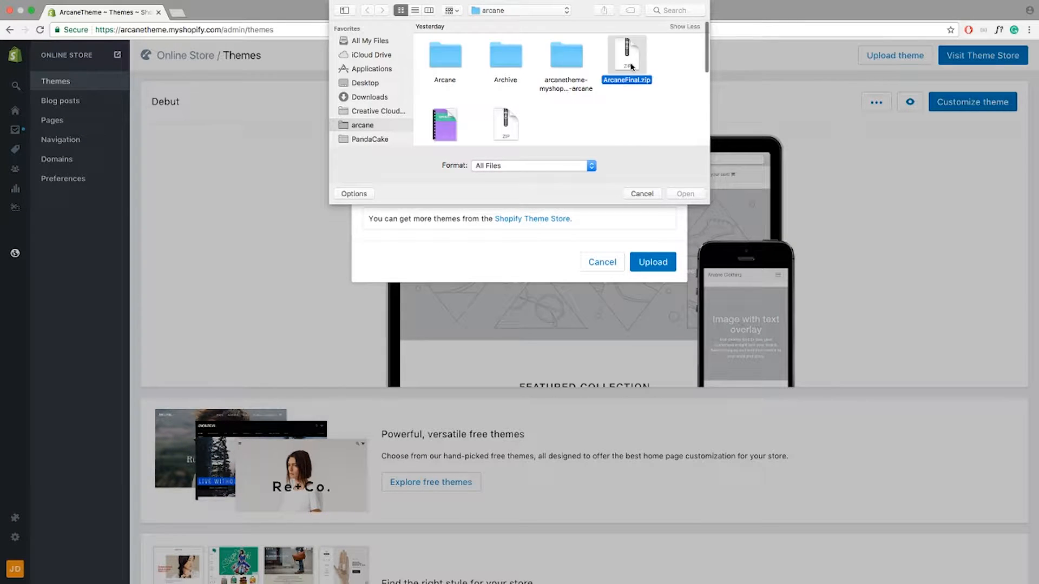
click(651, 262)
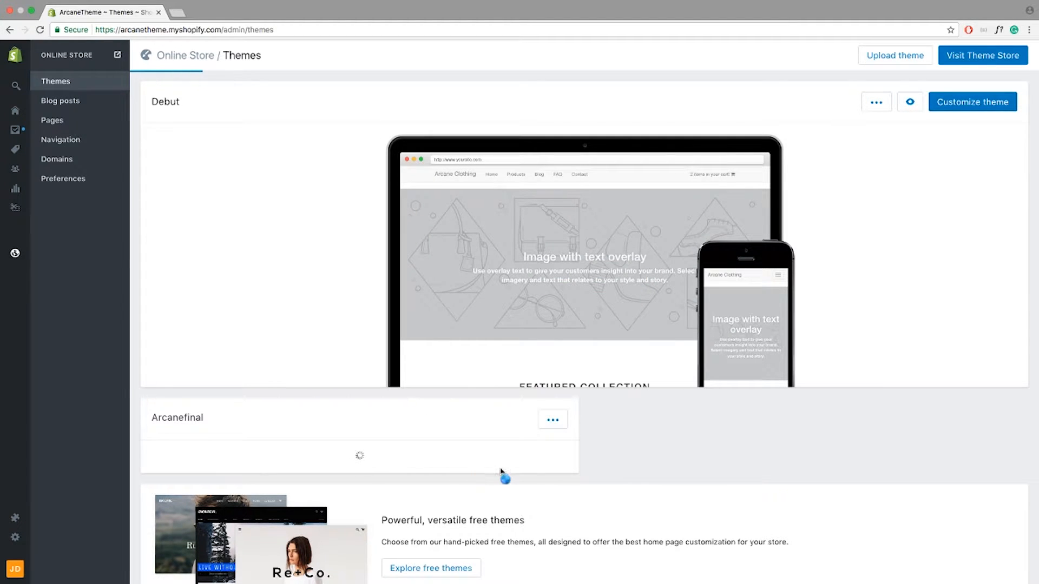
Publish the Arcanefinal theme as the live theme and open it for customization.
click(422, 465)
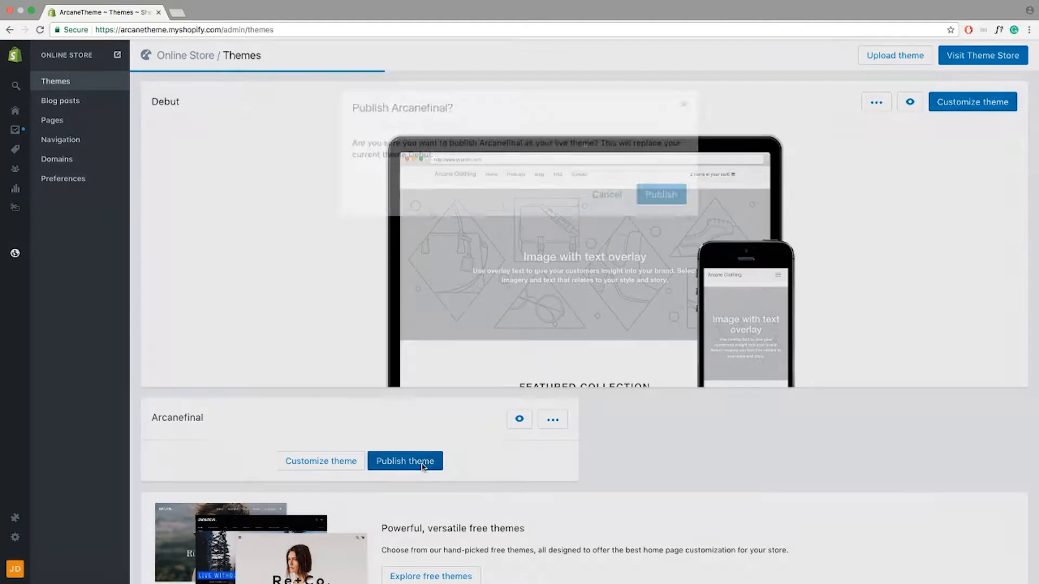
click(658, 193)
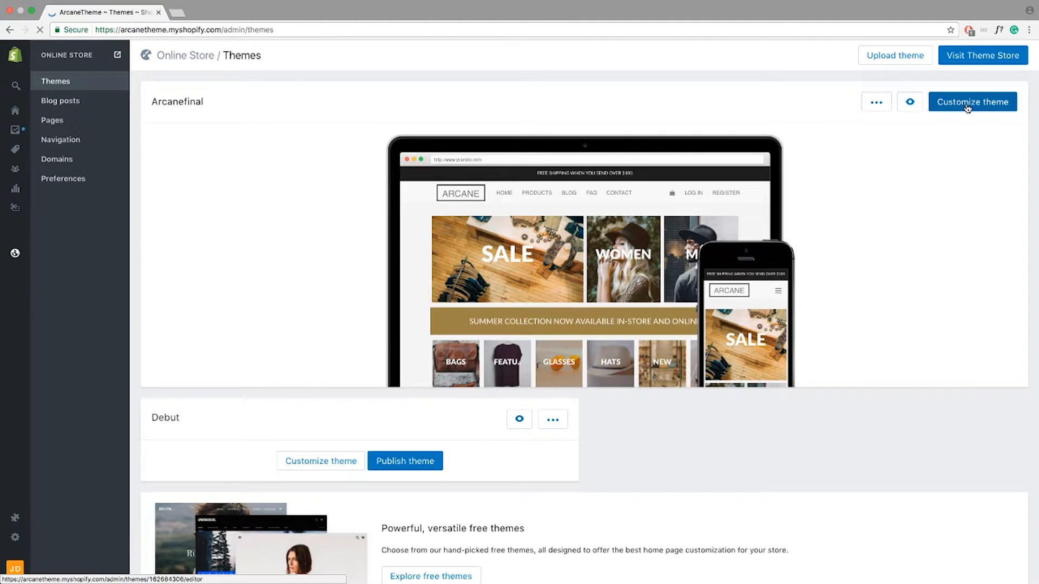
click(951, 112)
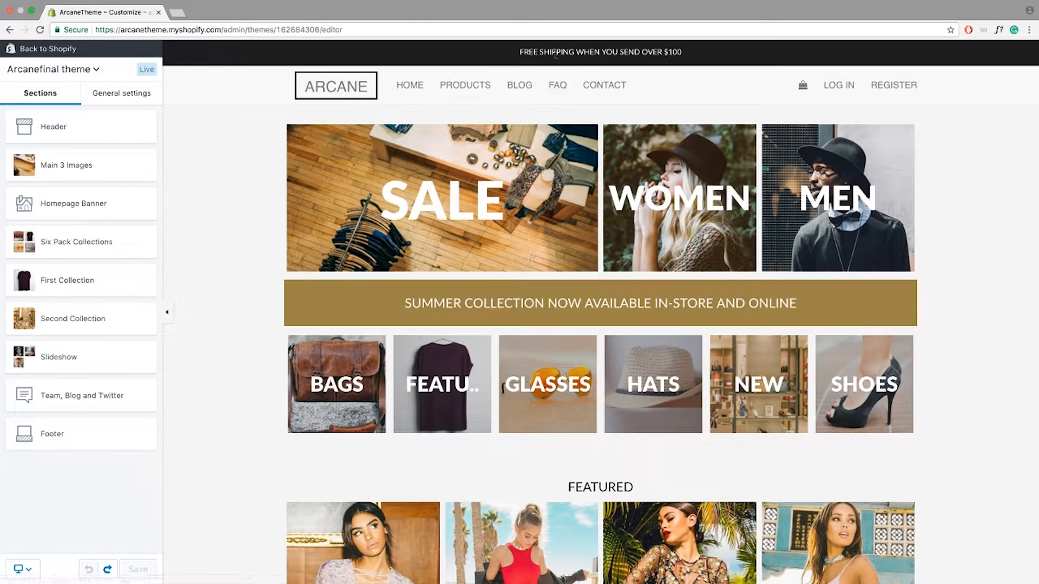
Replace the promotional banner text at the top of the Header section with "Test".
click(93, 130)
click(85, 124)
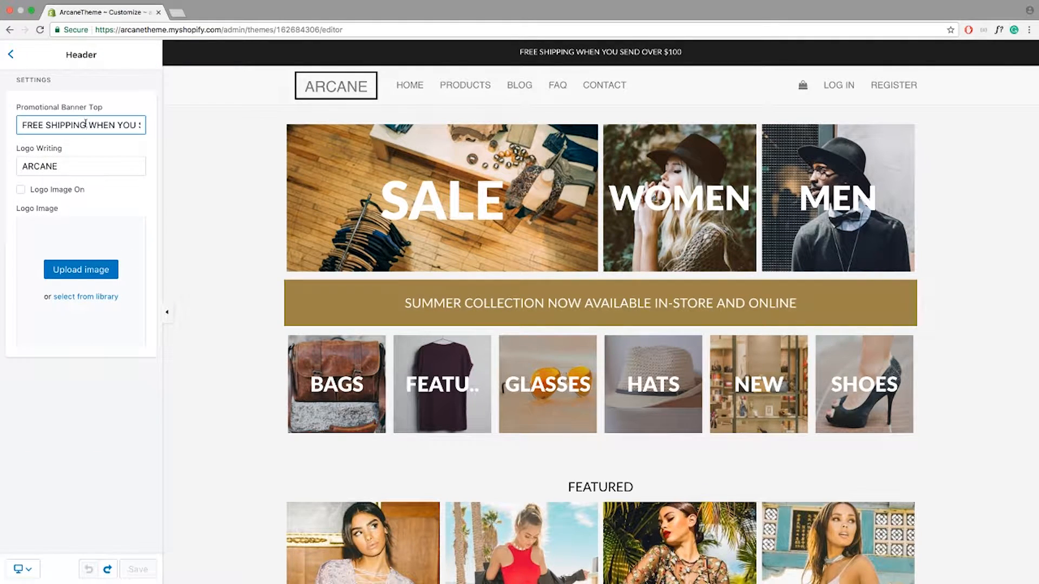
key(super+a)
key(BackSpace)
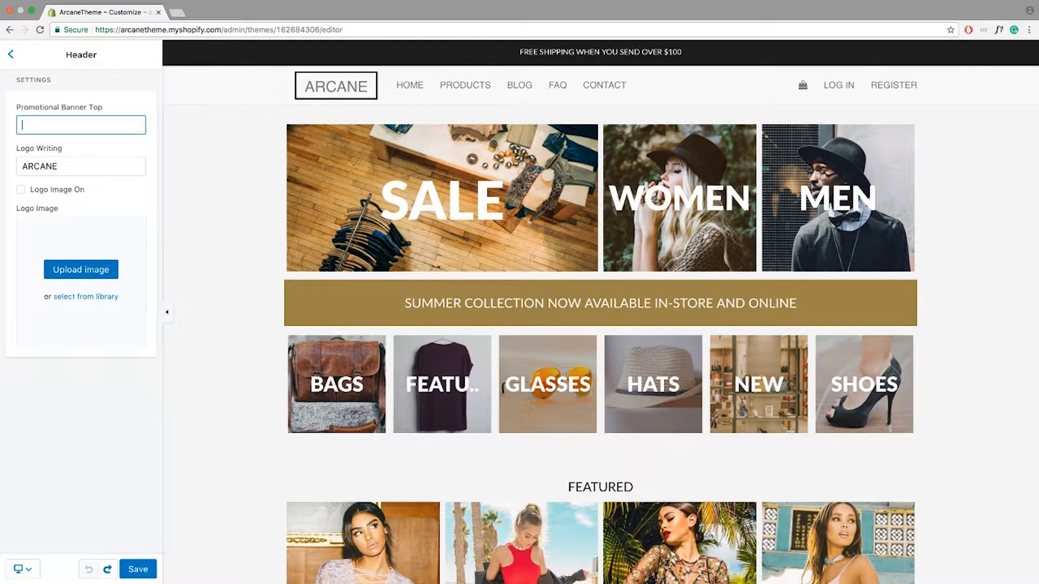
text(Test)
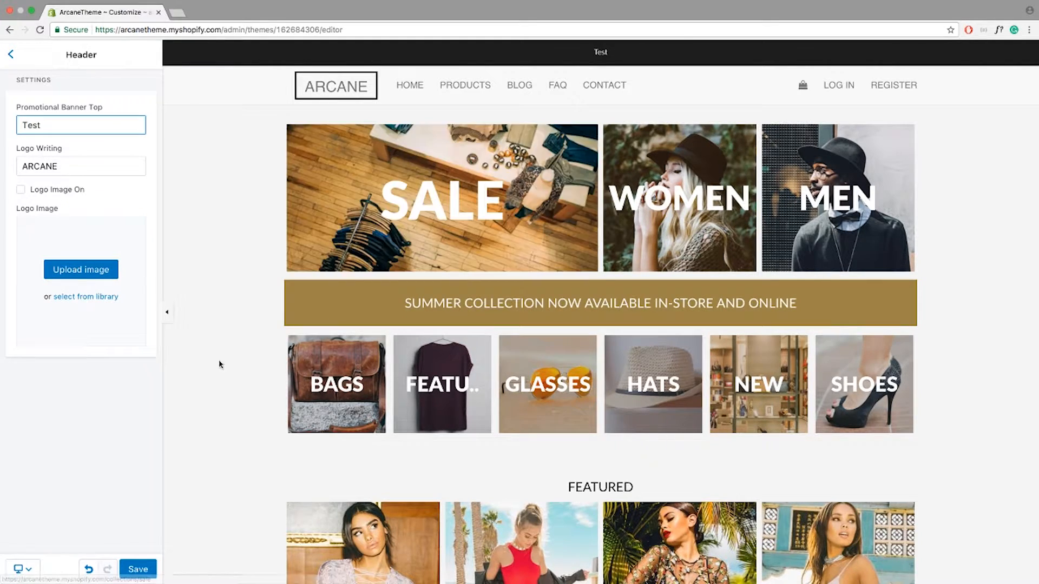
click(138, 570)
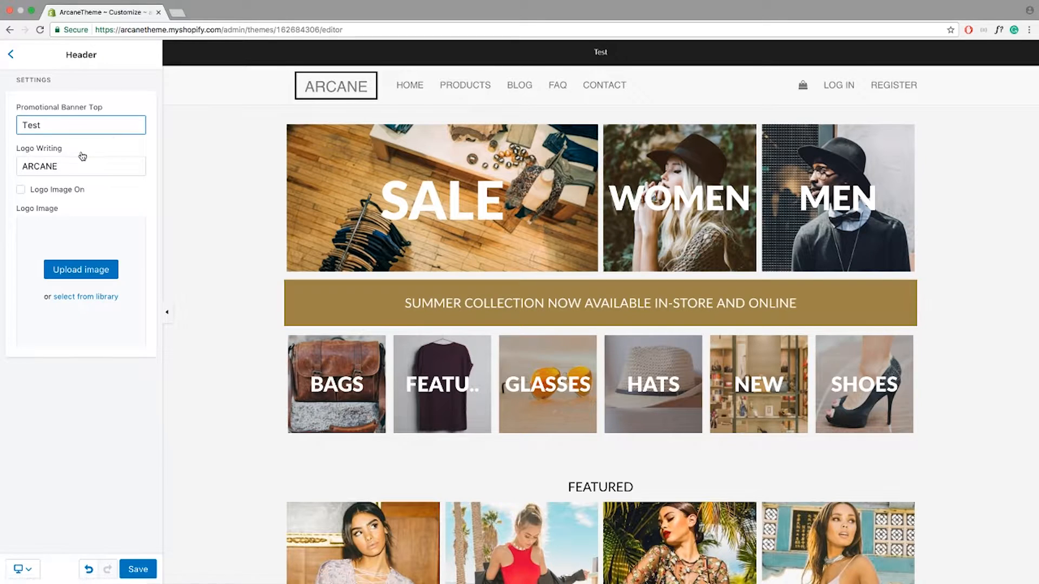
Change the header's logo writing to "Test" and clear it again, leaving the text empty.
drag(62, 167, 4, 164)
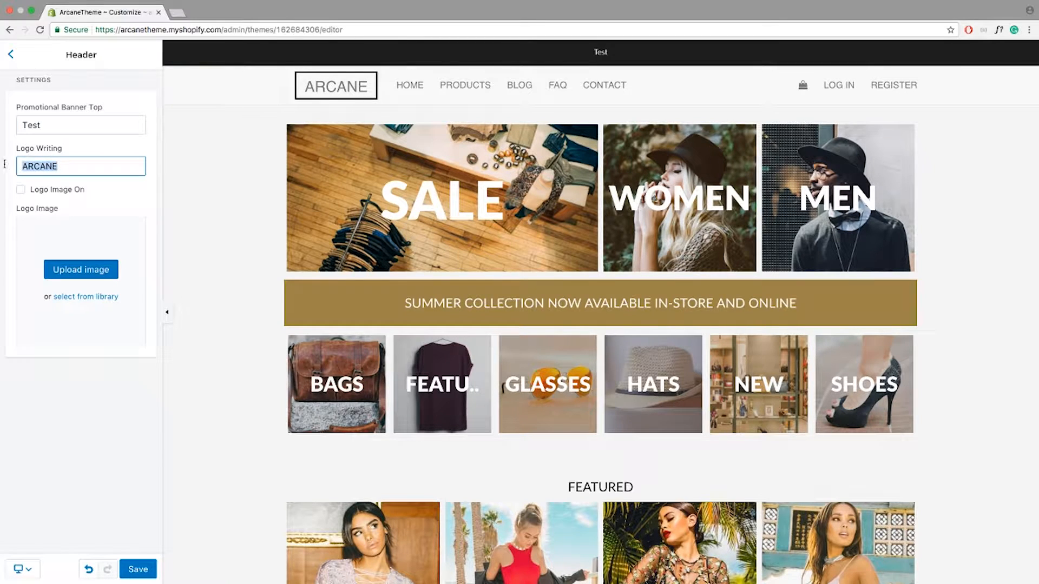
text(Test)
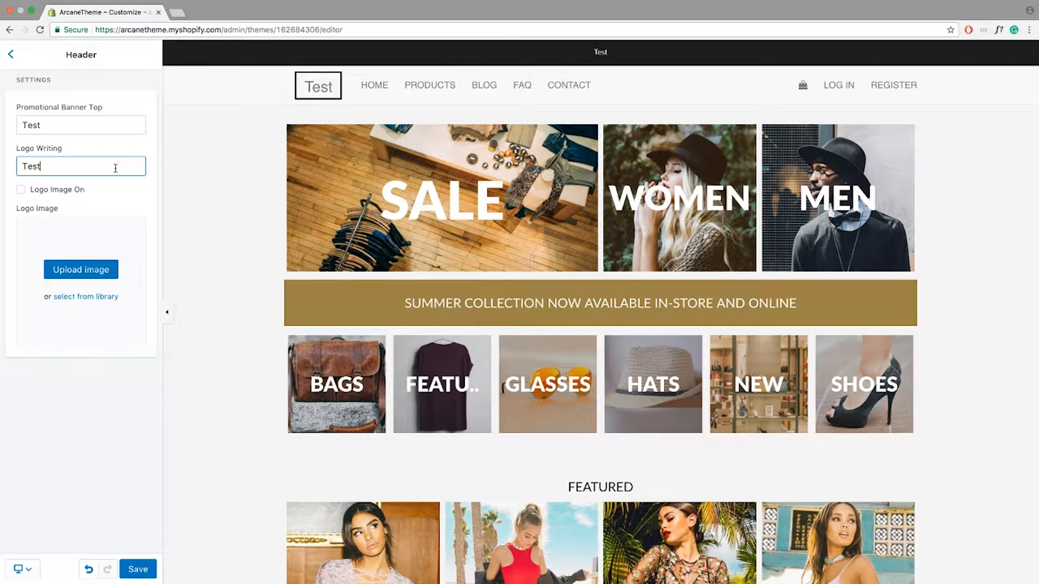
double_click(73, 167)
key(BackSpace)
Enable the header's logo image, use the "f." picture from the library, and return to the section list.
click(21, 190)
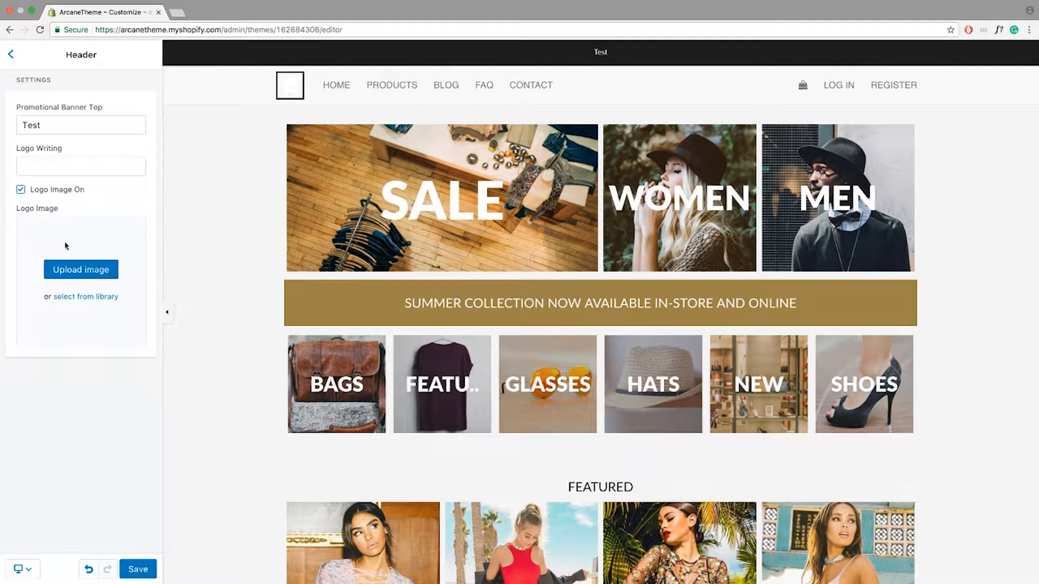
click(100, 297)
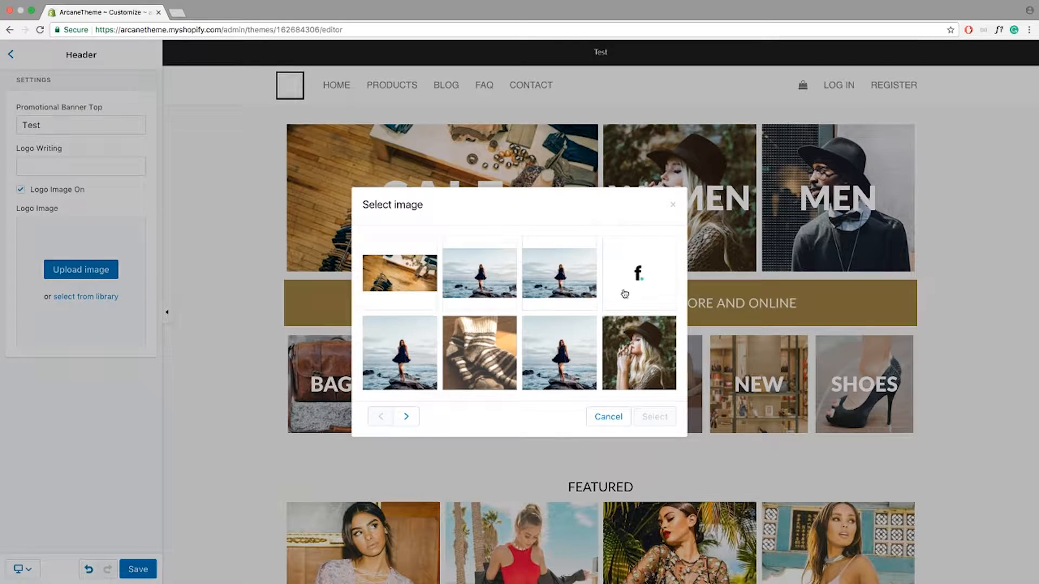
click(630, 285)
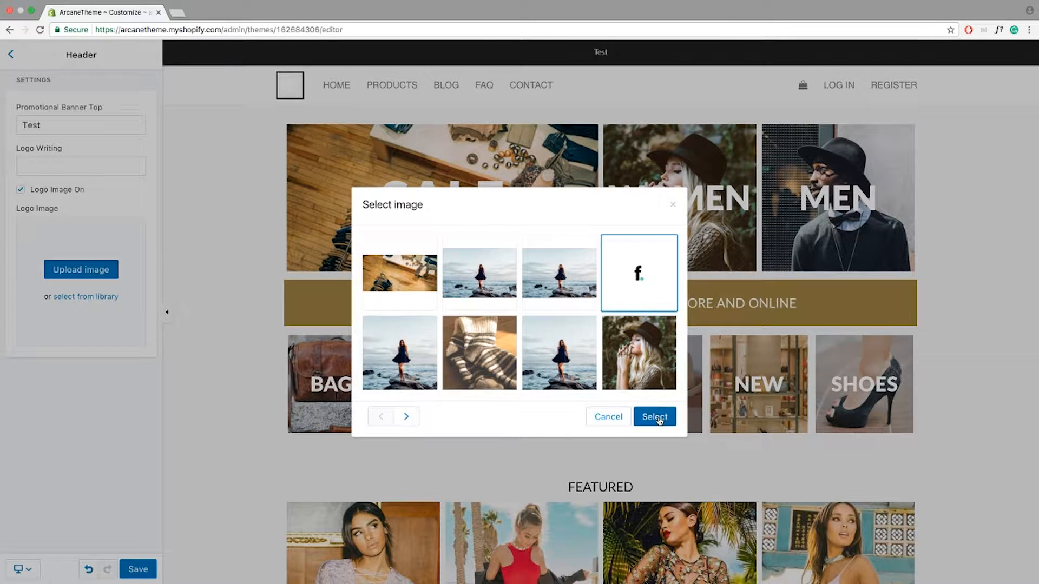
click(653, 416)
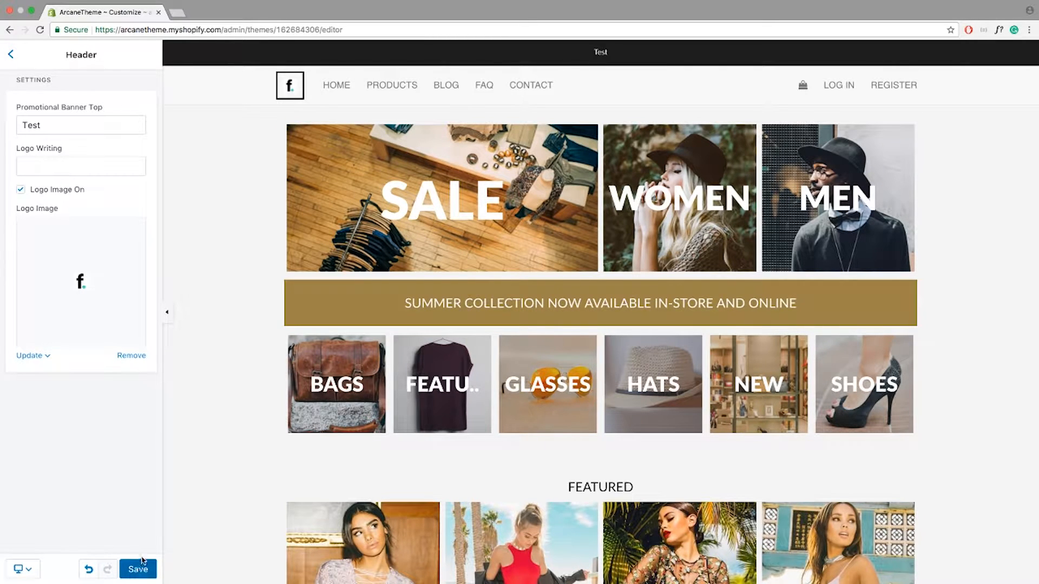
click(10, 56)
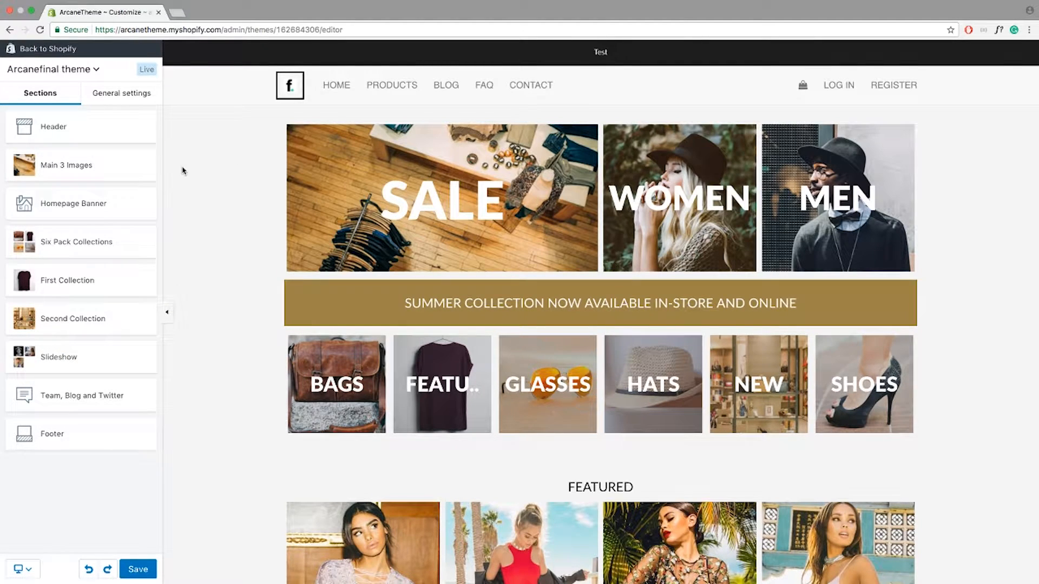
Replace the first image of the Main 3 Images section with the library's square photo of a woman standing by the sea.
click(93, 167)
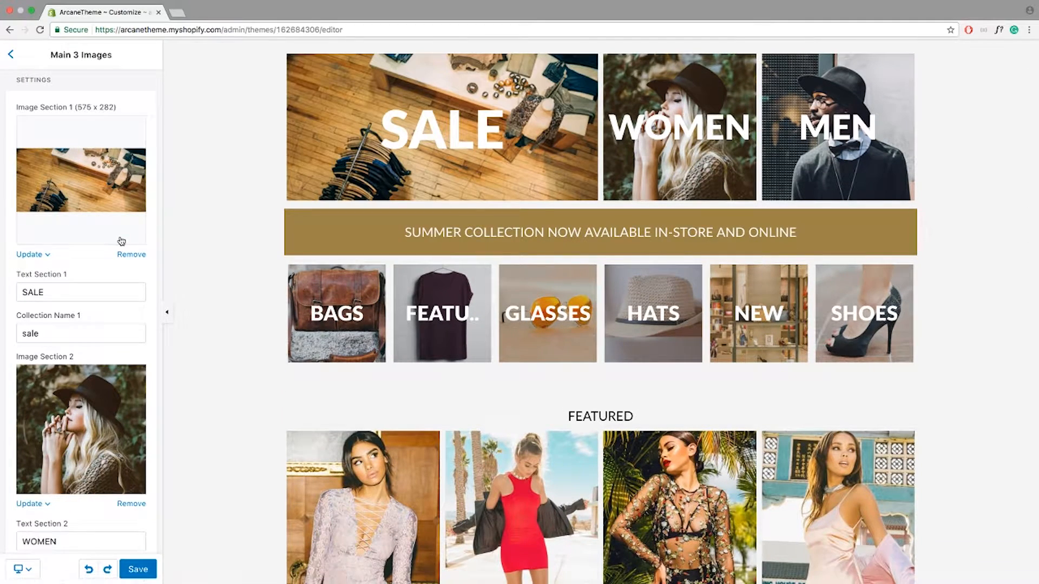
click(43, 255)
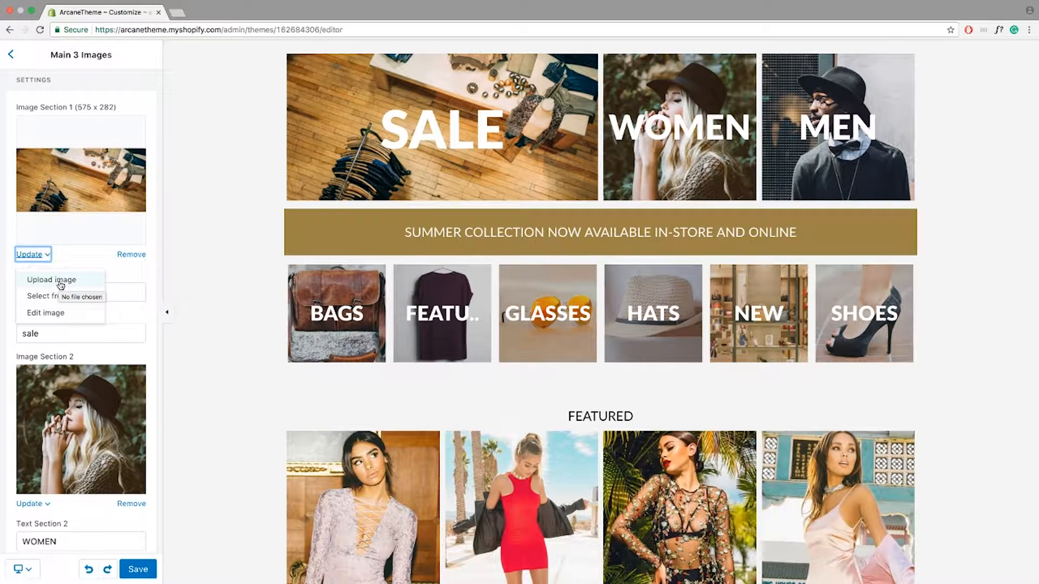
click(92, 305)
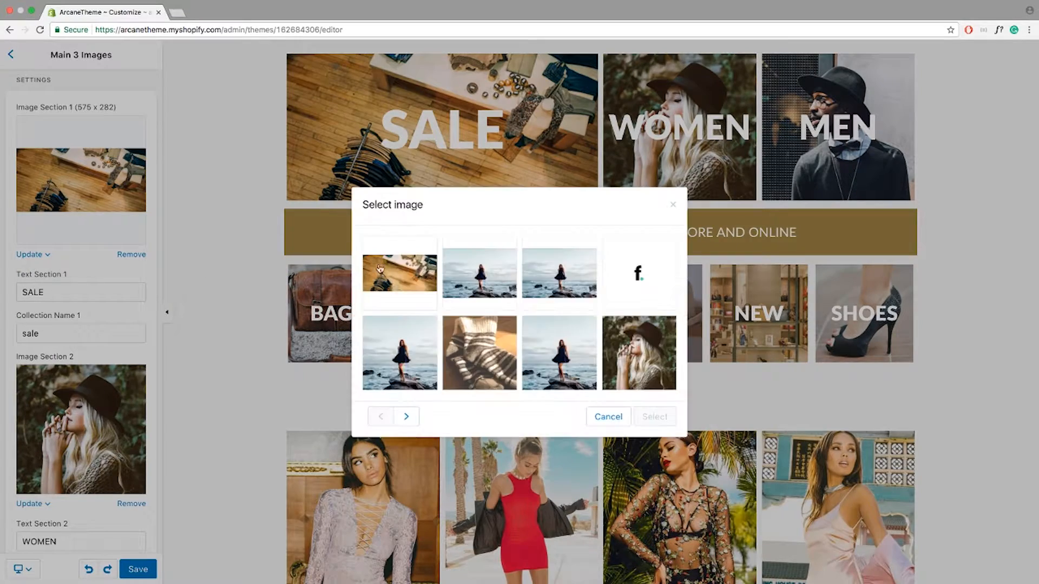
click(413, 351)
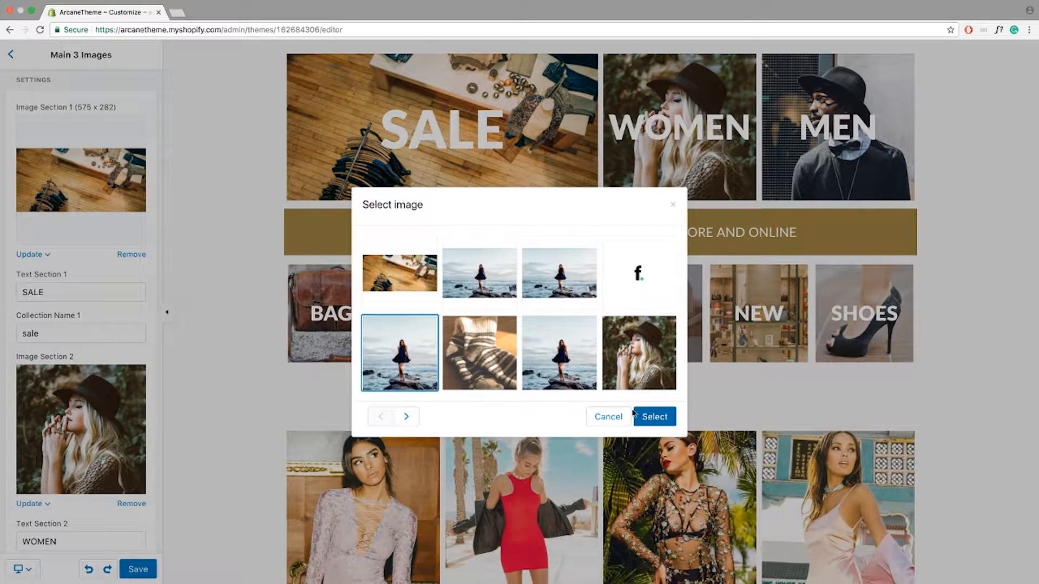
click(665, 417)
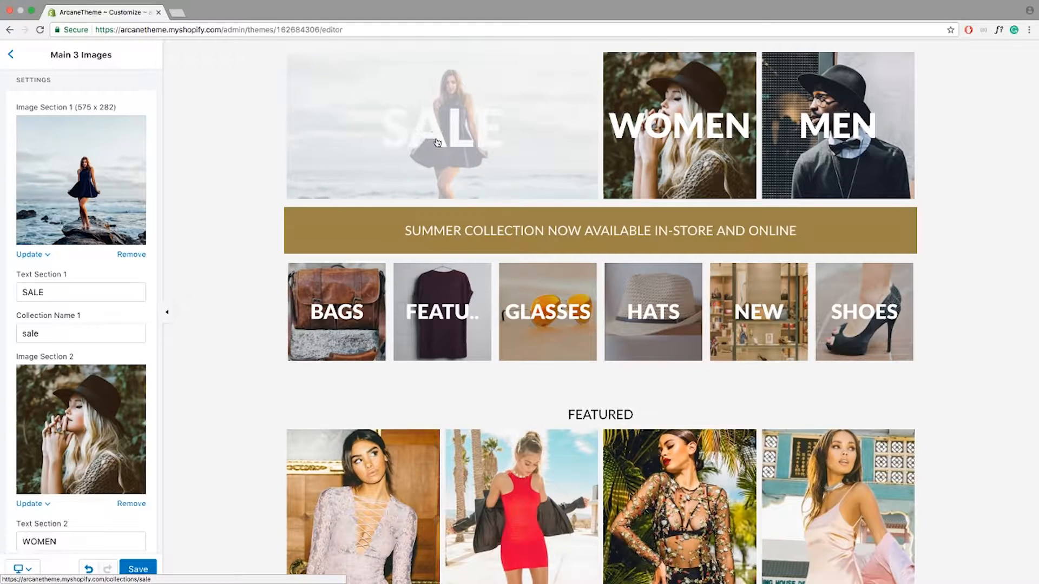
Set the overlay text of the first main image to "TEST".
drag(55, 291, 5, 289)
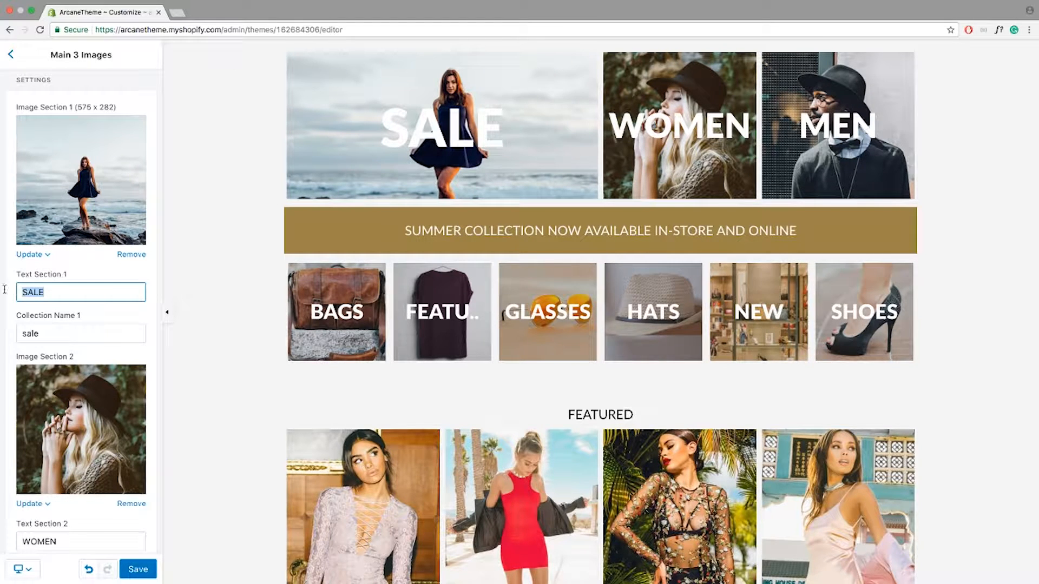
text(TEST)
click(243, 269)
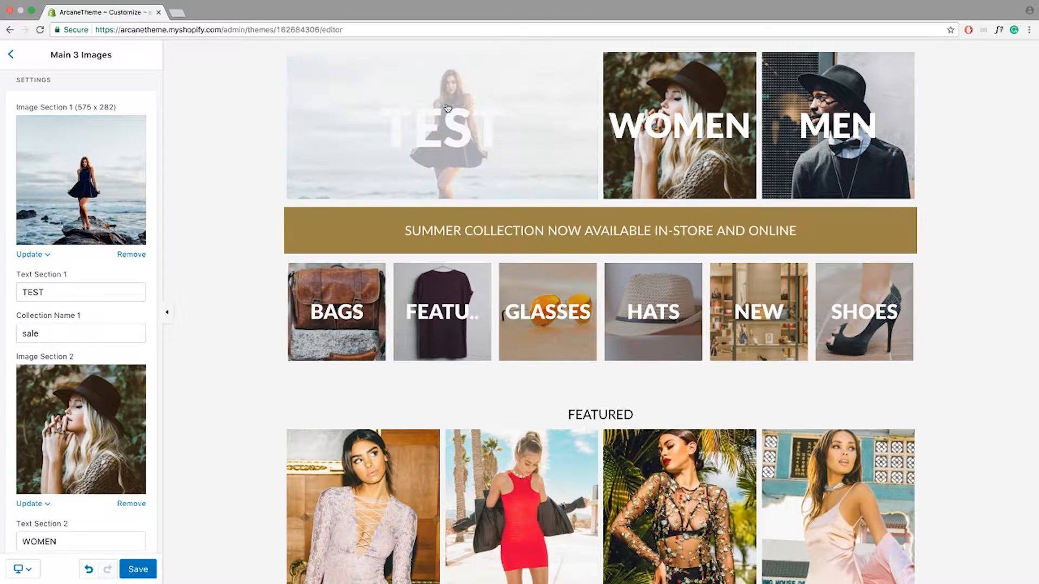
scroll(437, 166, up, 2)
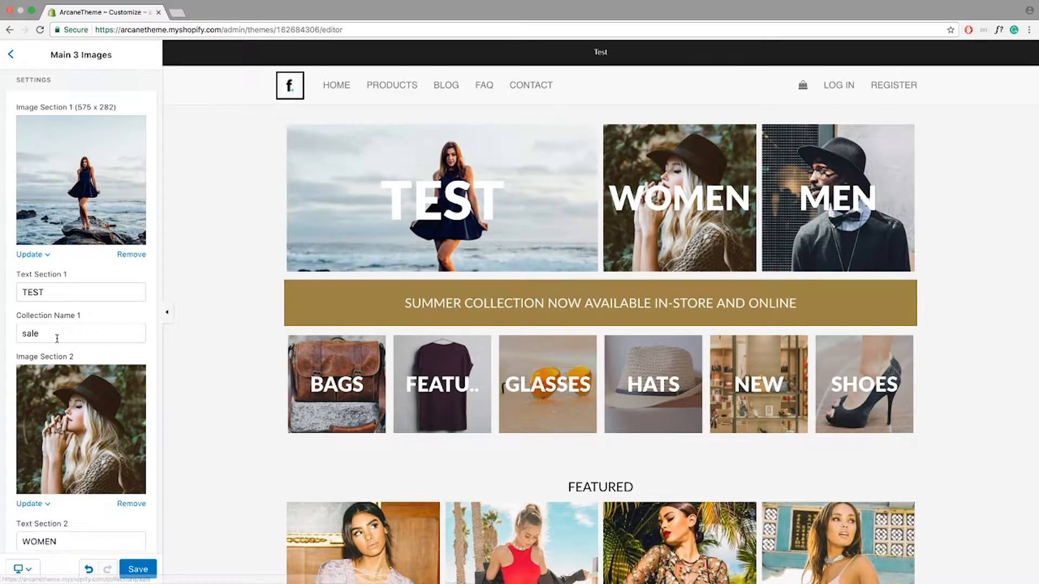
drag(54, 334, 11, 338)
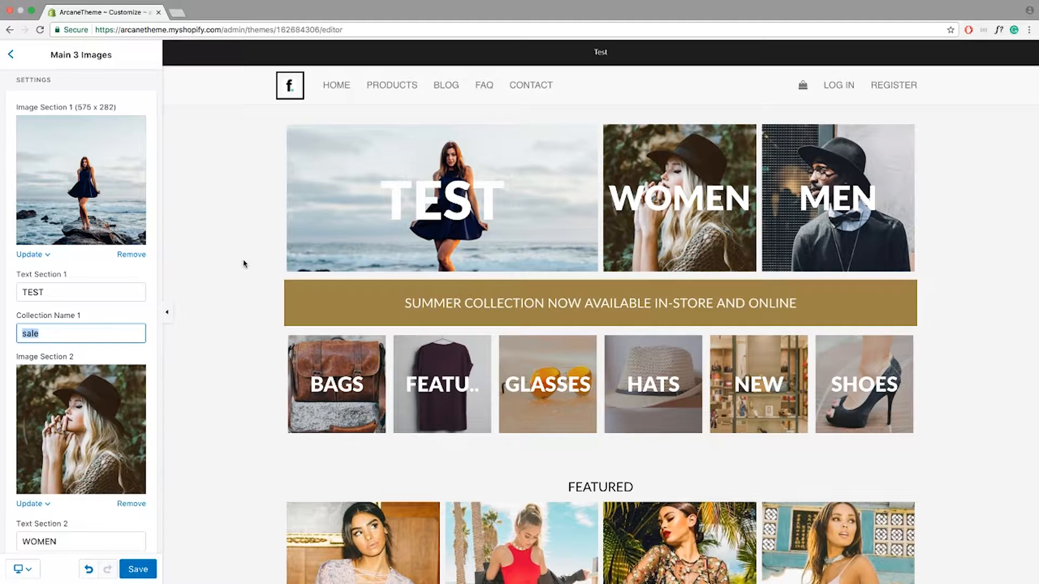
drag(68, 334, 0, 337)
scroll(76, 387, down, 2)
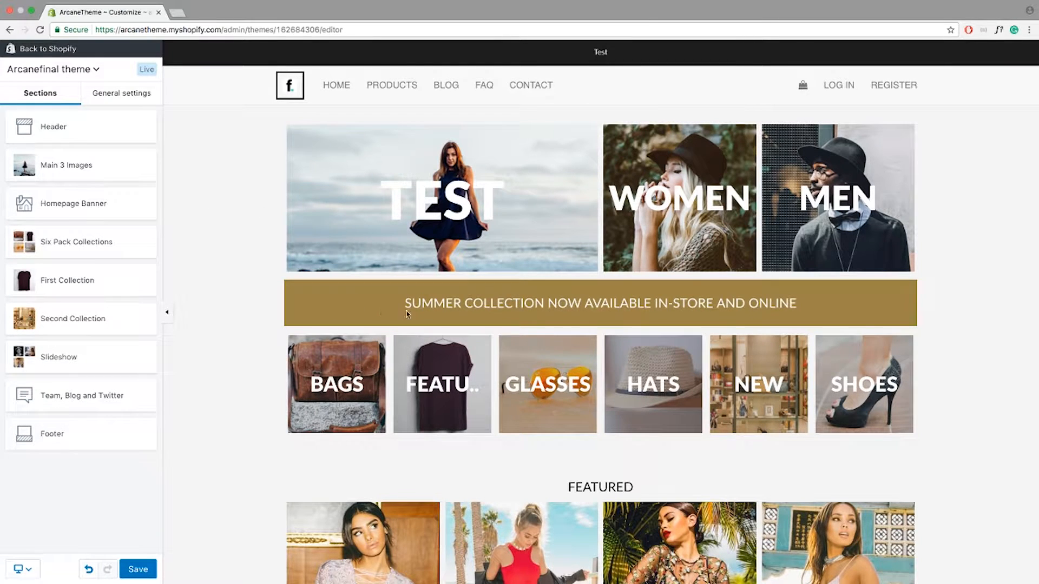
Change the Homepage Banner's promotional writing to "TEST" and return to the section list.
click(83, 207)
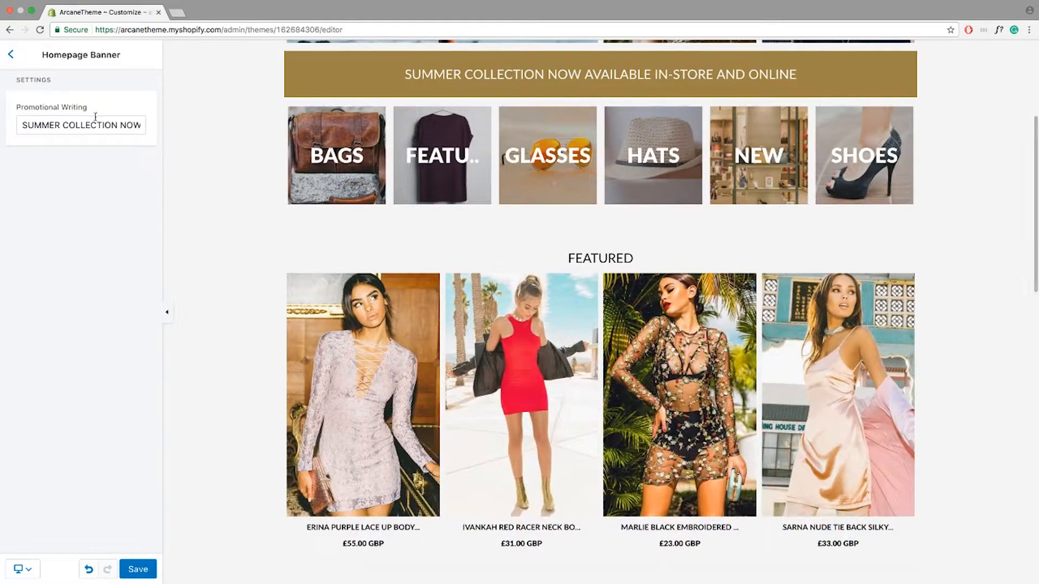
triple_click(102, 126)
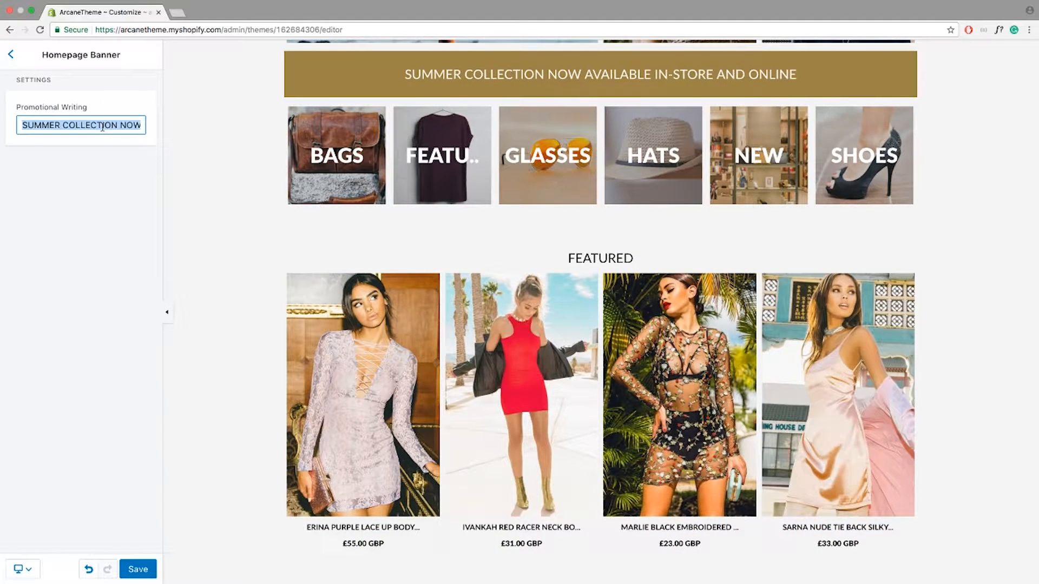
text(TEST)
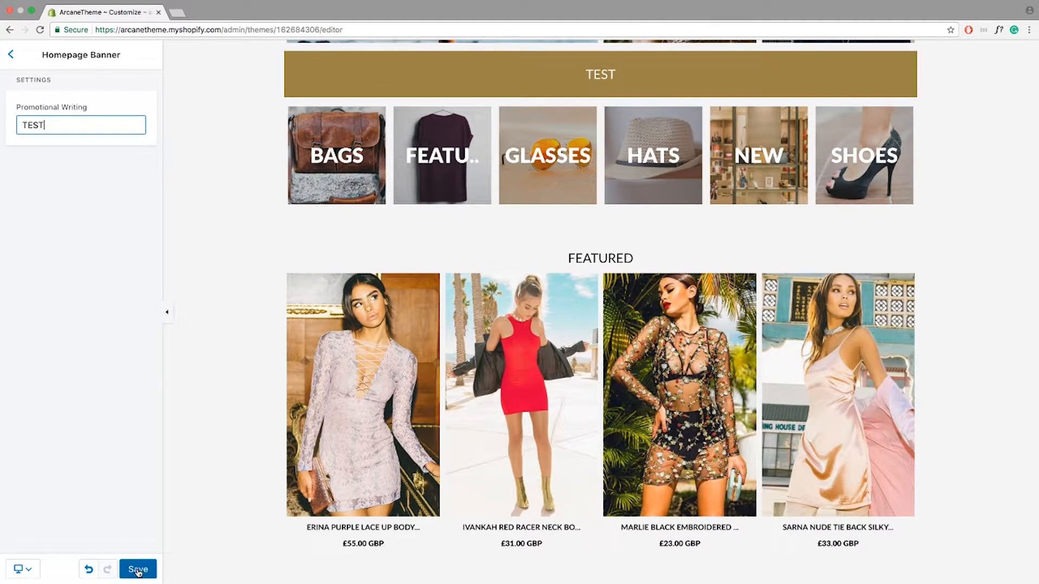
click(11, 55)
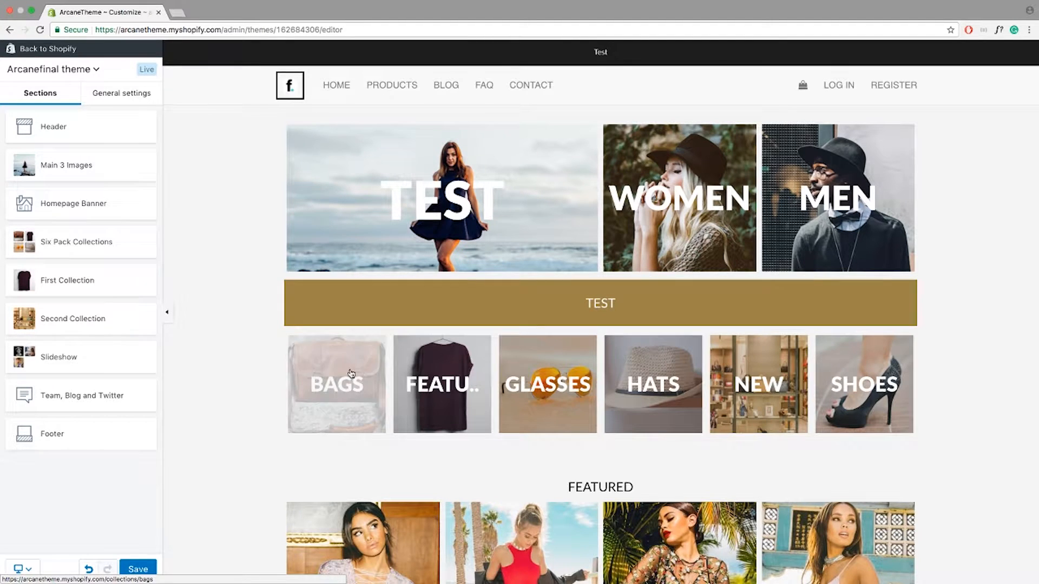
Switch the Bags block in Six Pack Collections to the Men collection.
click(86, 247)
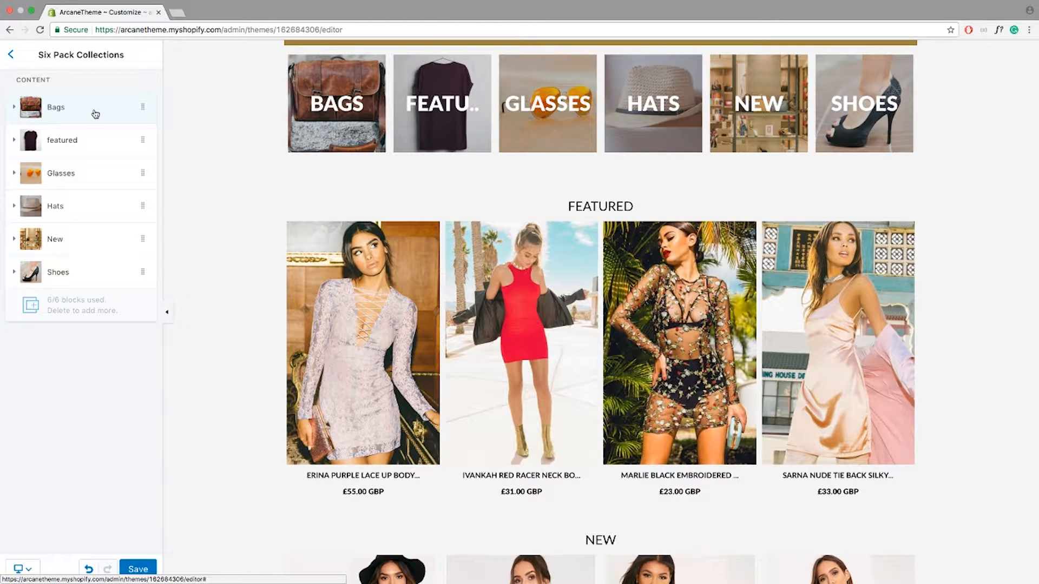
click(94, 112)
click(70, 159)
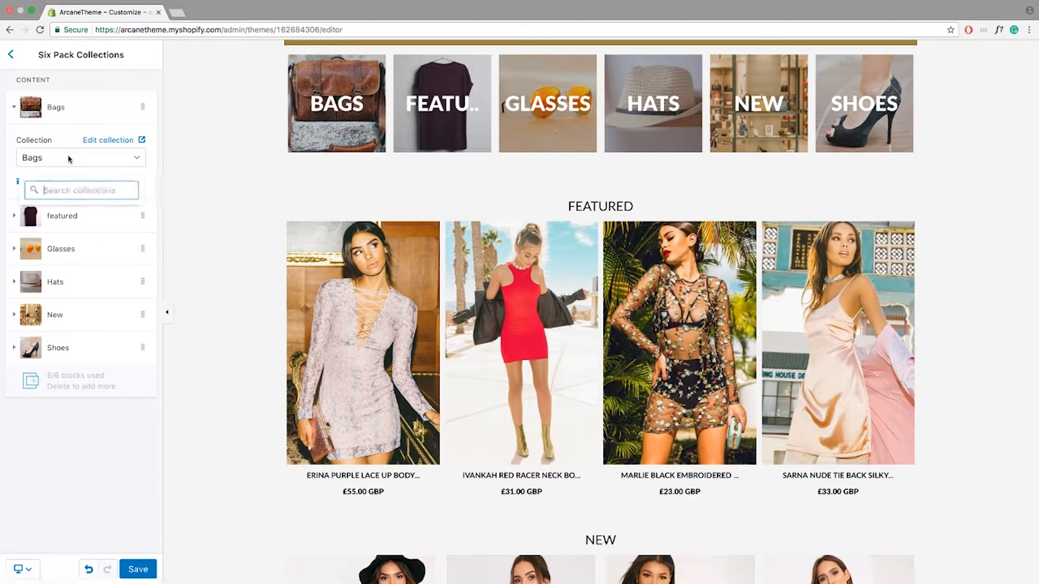
scroll(65, 260, down, 5)
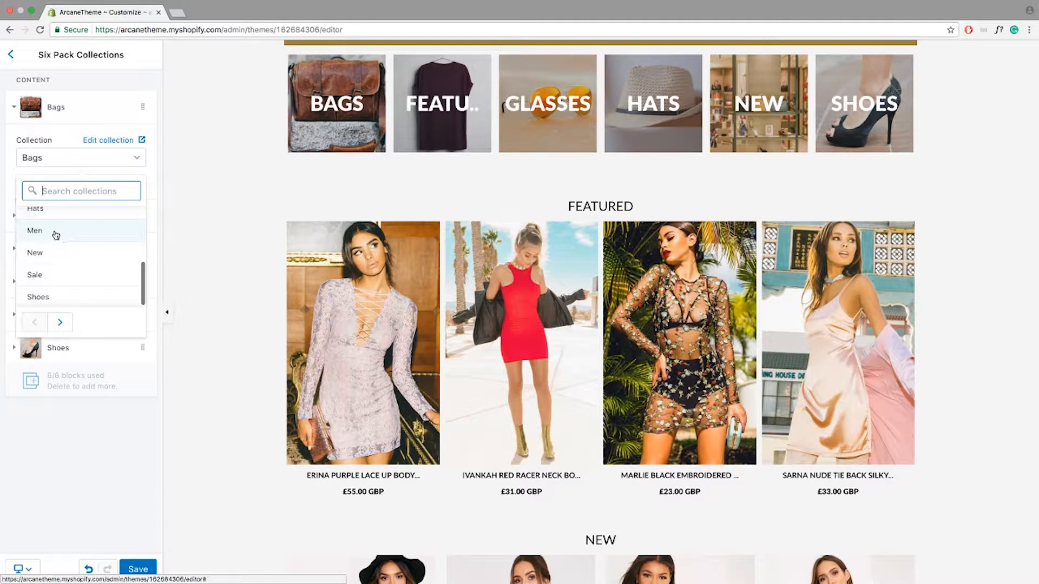
click(48, 233)
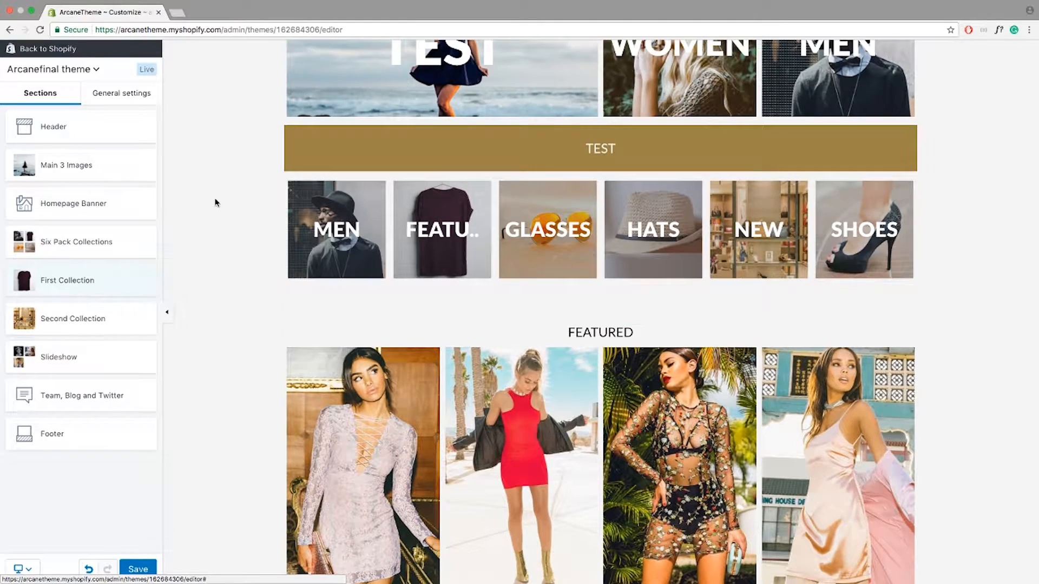
Rename the First Collection section's heading to "SUMMER".
scroll(216, 202, down, 4)
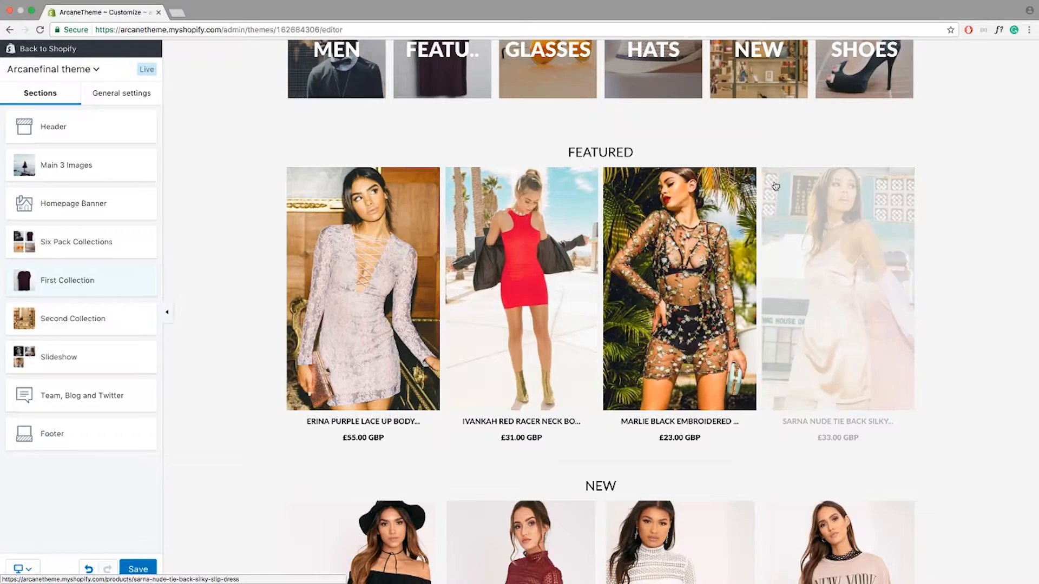
click(65, 284)
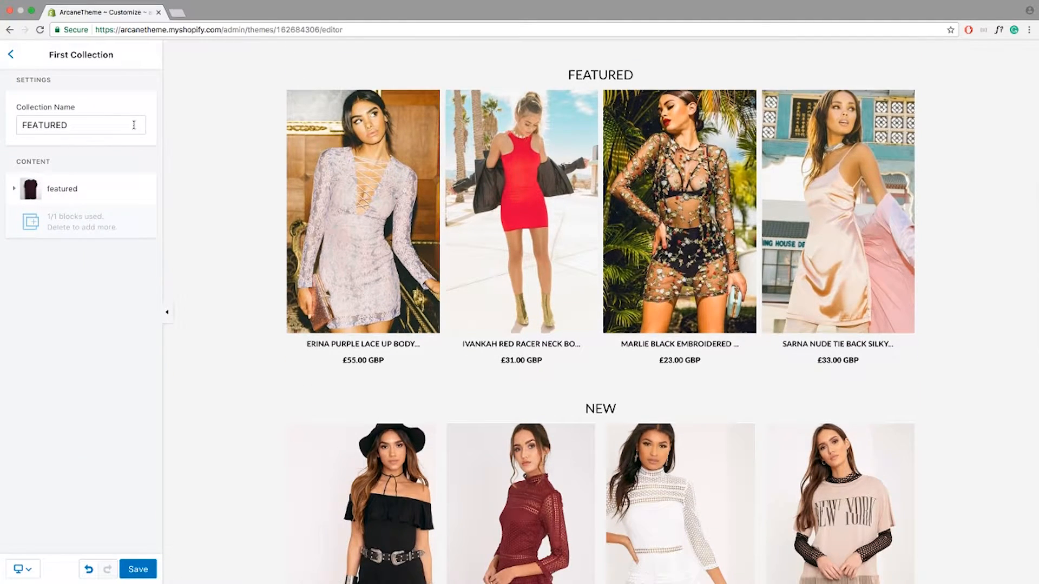
click(99, 122)
drag(99, 122, 20, 122)
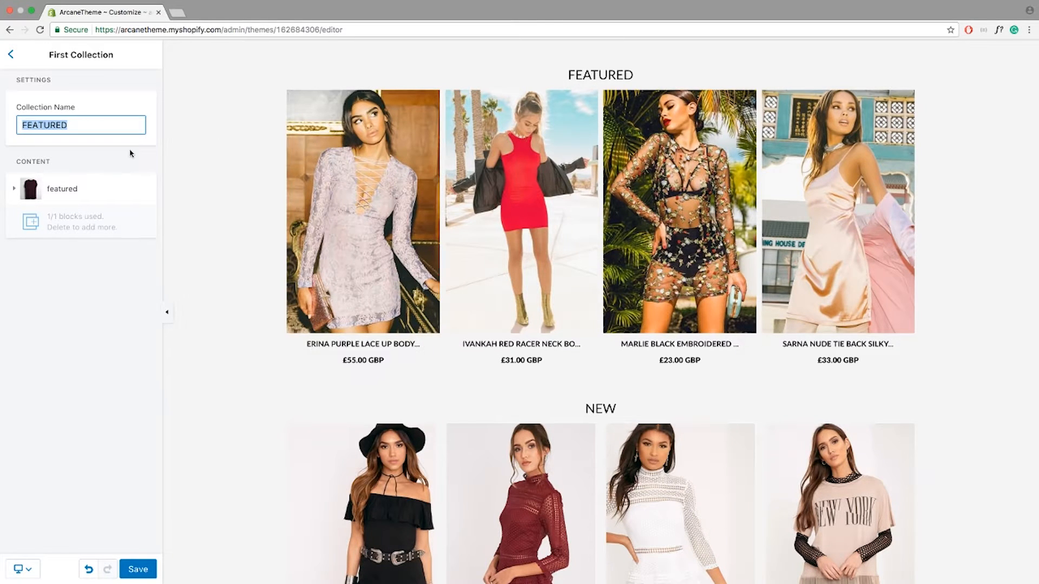
text(SUMMER)
click(243, 177)
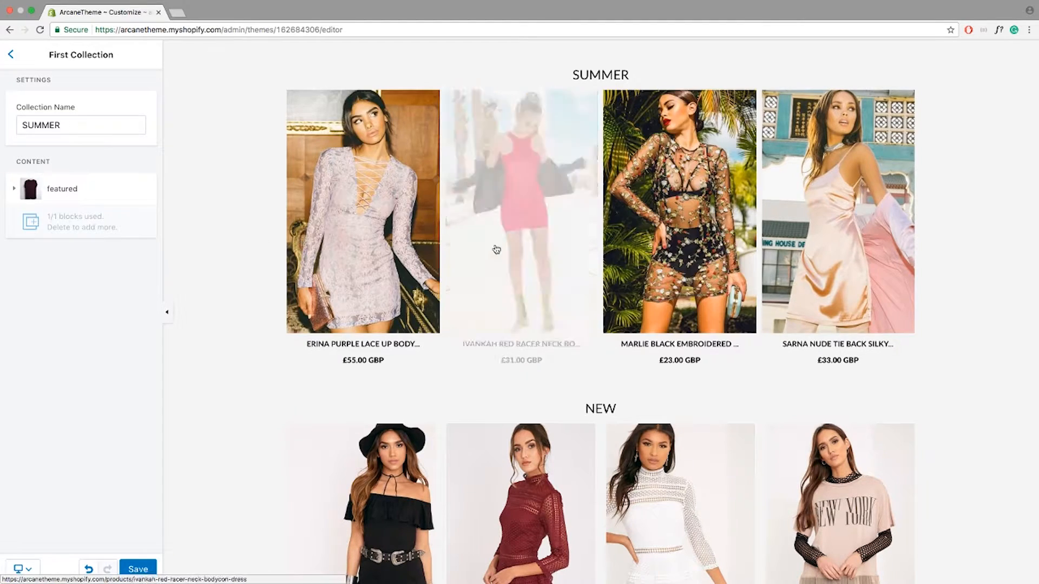
Open the collection choices for the First Collection's featured block and browse the available collections.
click(73, 195)
click(74, 241)
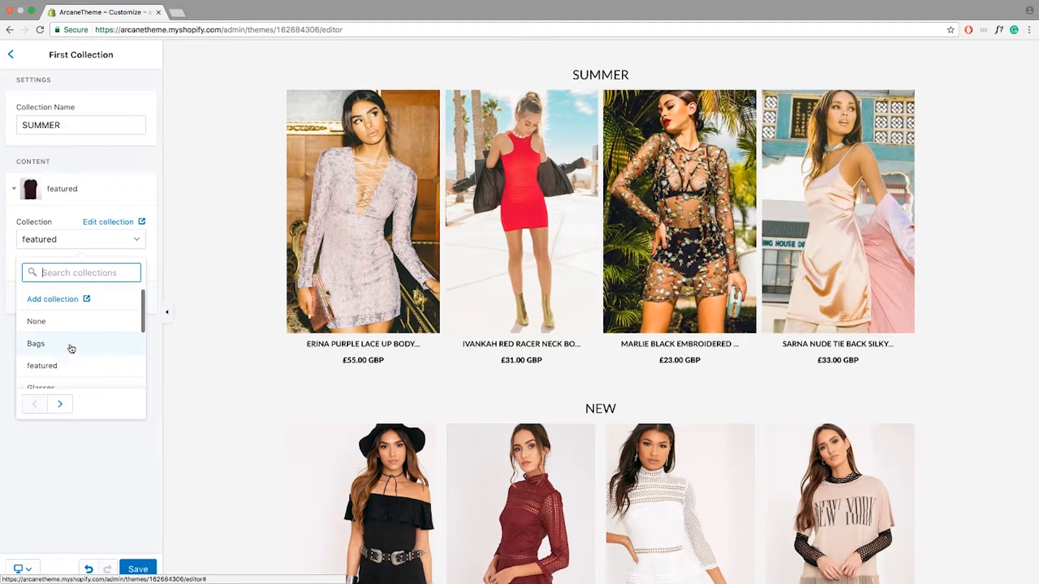
scroll(70, 346, down, 2)
scroll(69, 344, down, 2)
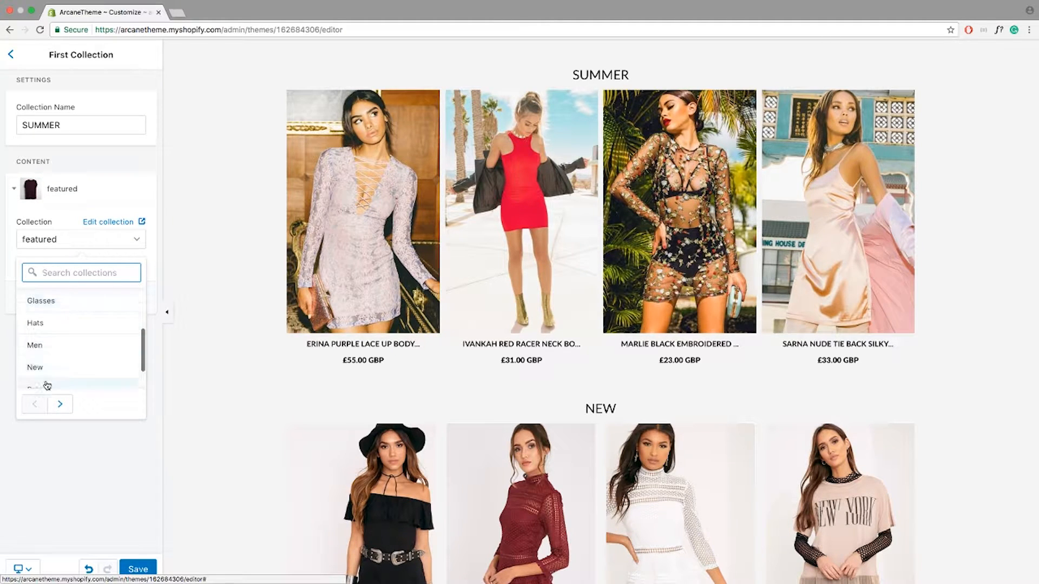
click(54, 353)
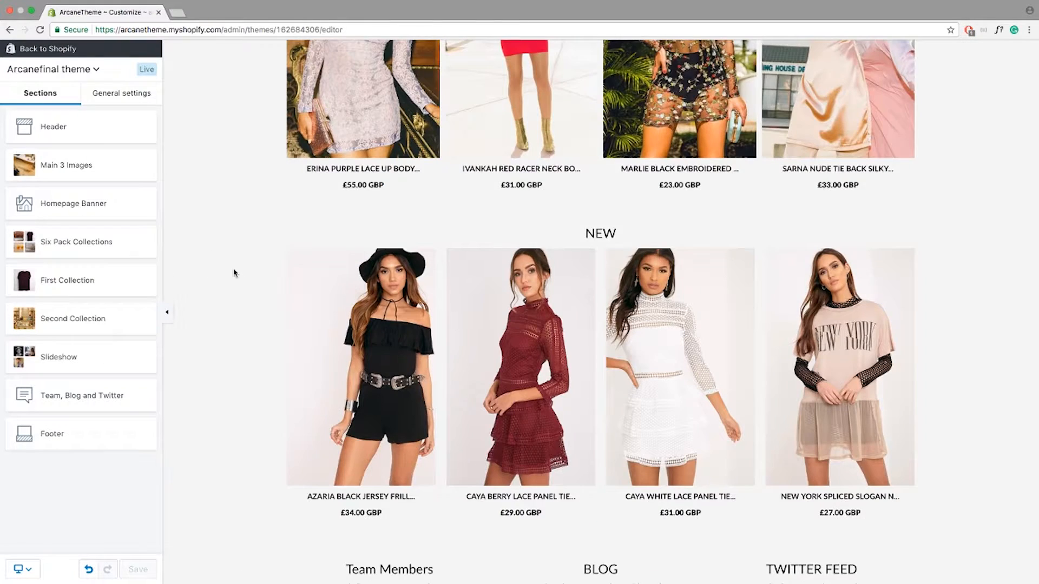
Look over the Second Collection section's name and content settings, and return to the section list.
scroll(231, 271, down, 2)
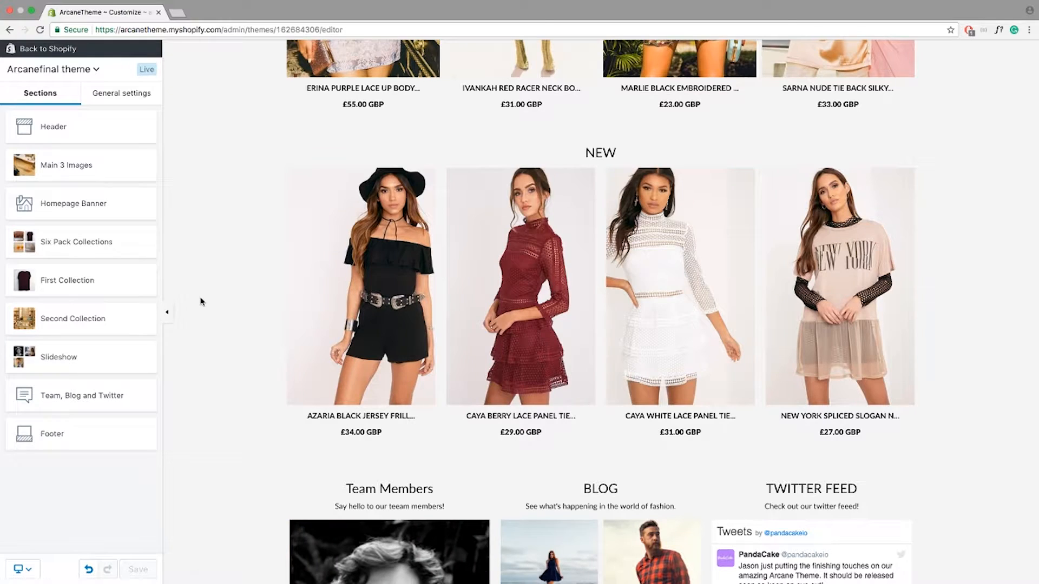
click(104, 323)
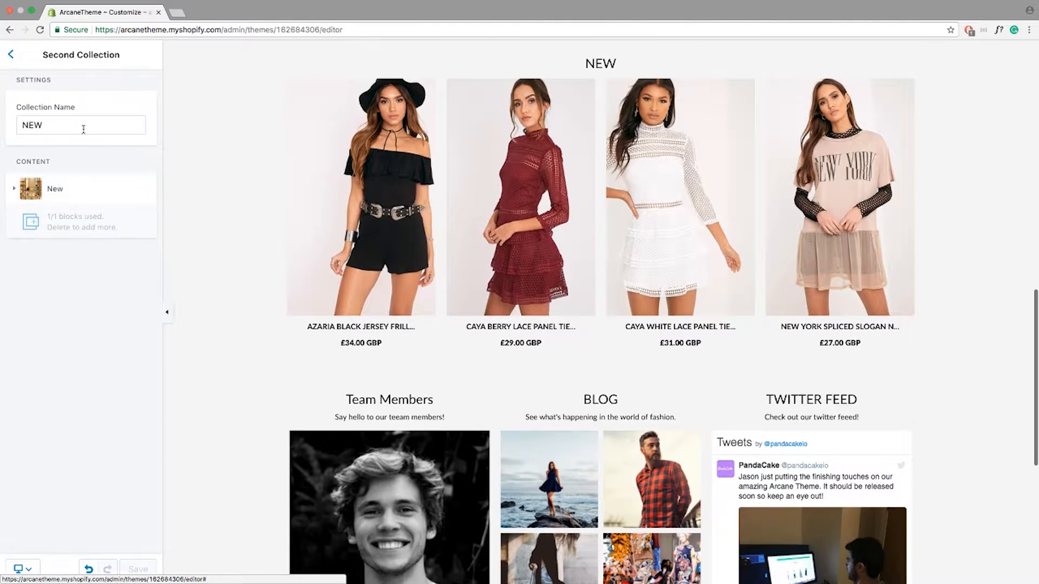
click(17, 61)
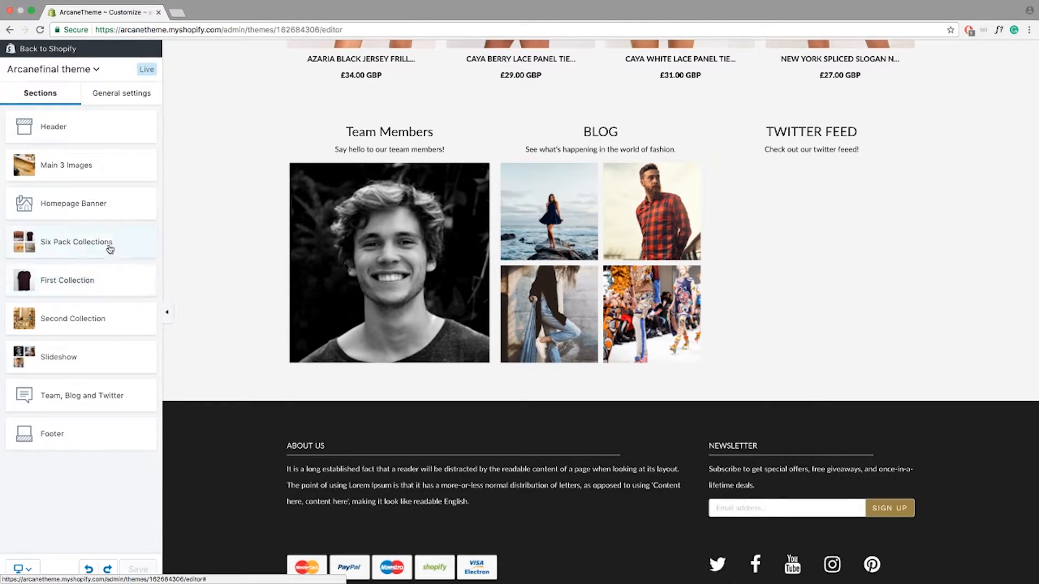
Correct the misspelled word in the Slideshow section's Team Members Text to "team".
click(104, 356)
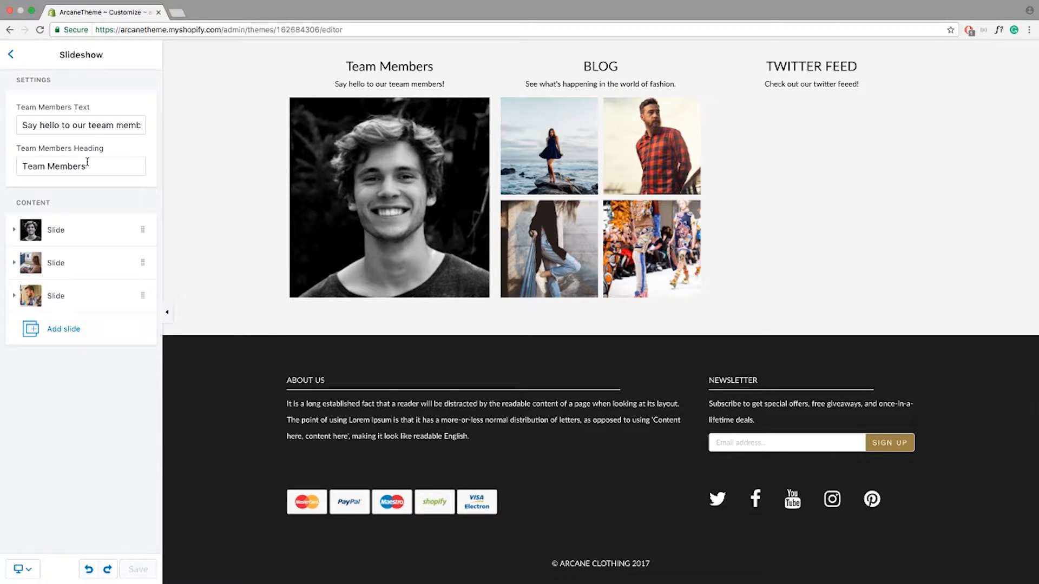
click(93, 166)
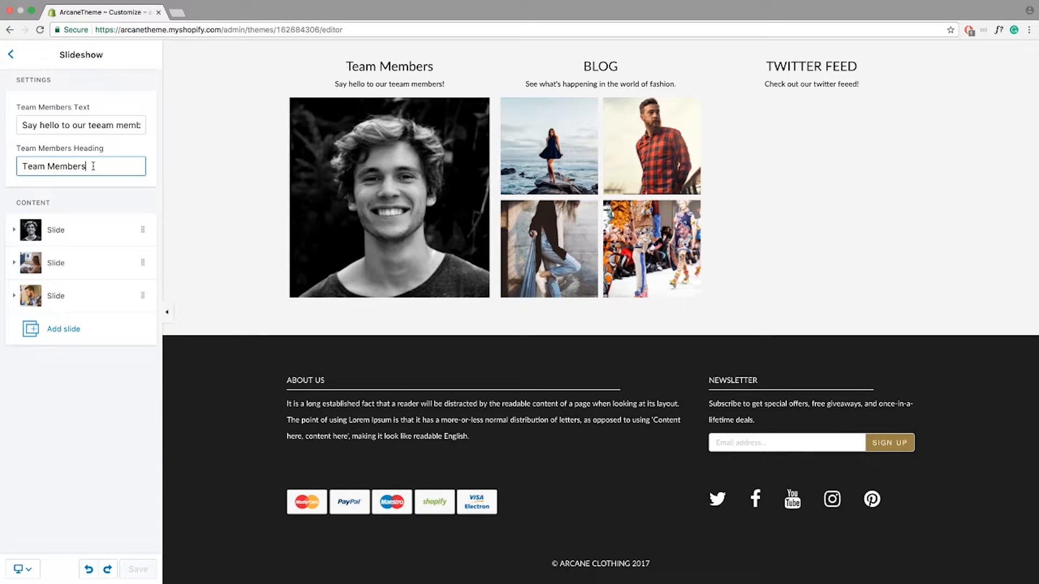
click(73, 127)
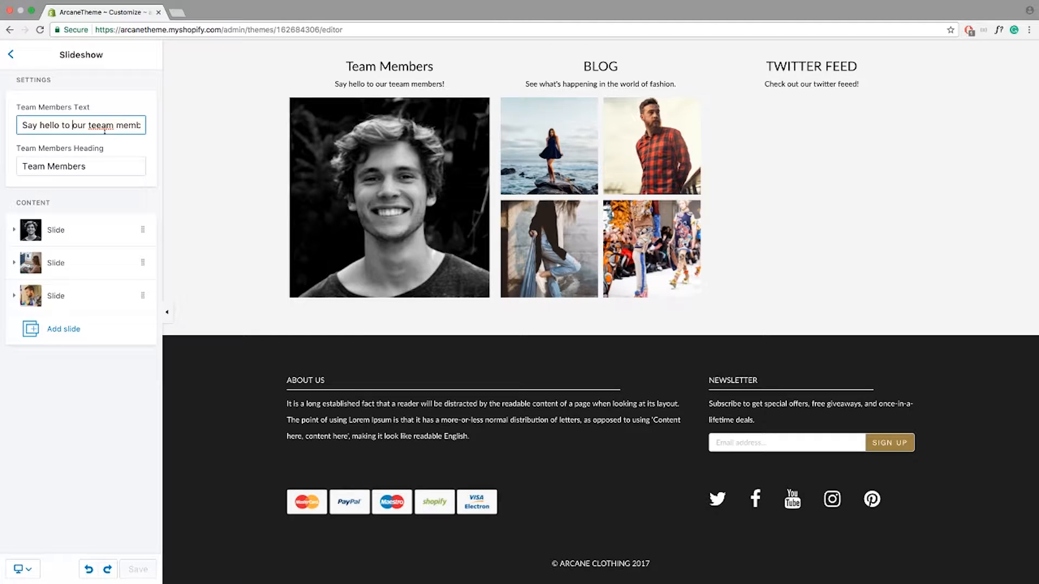
key(BackSpace)
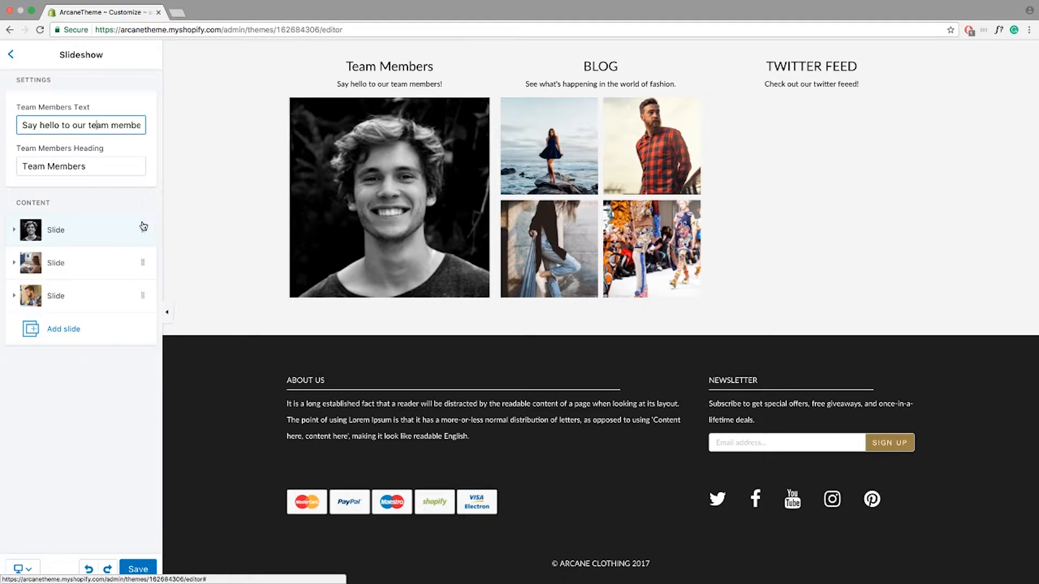
Check the image update options of the first team member slide, and collapse the slide again.
click(64, 238)
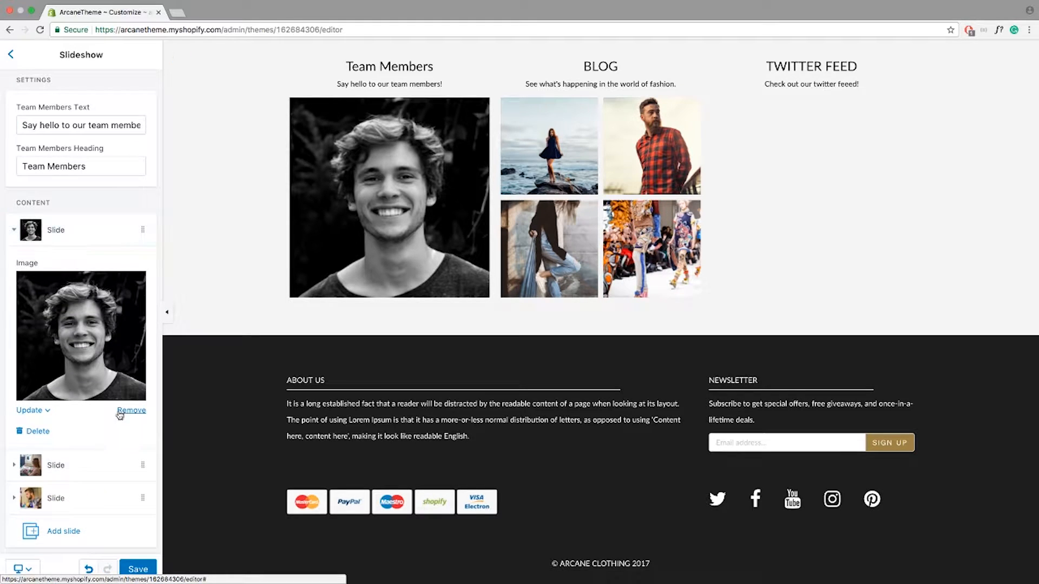
click(30, 410)
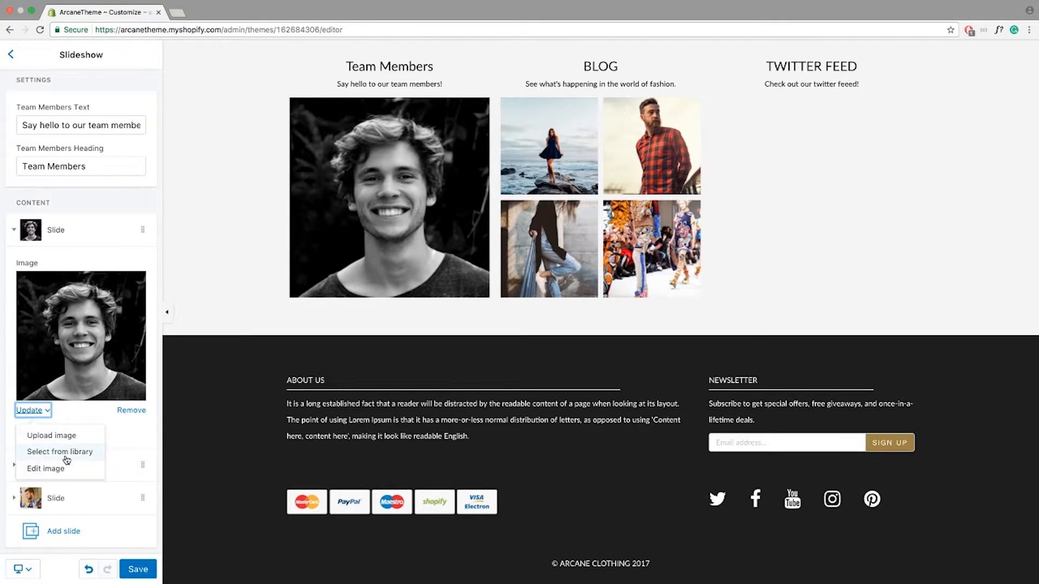
click(55, 242)
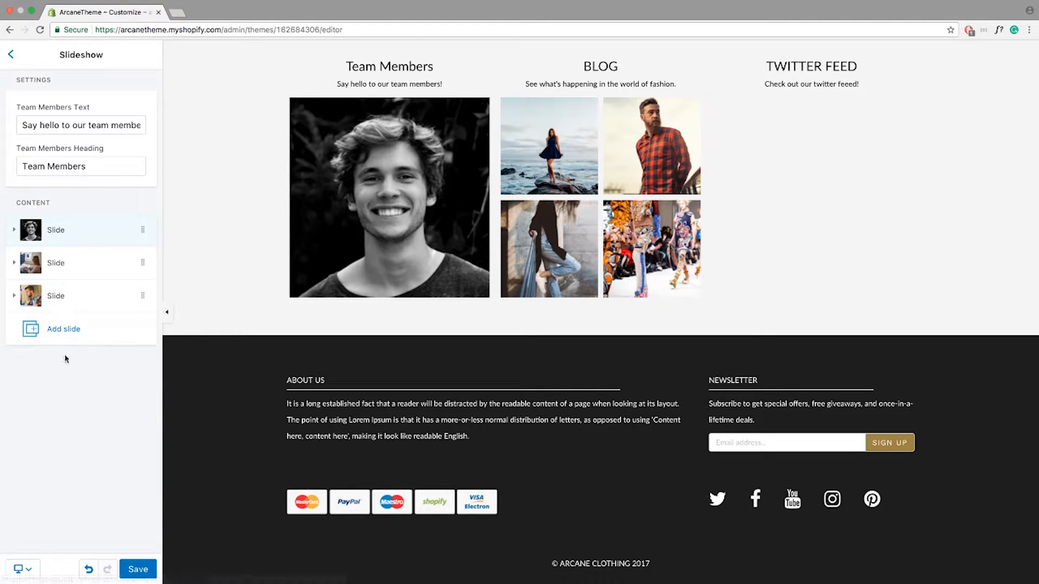
Add an empty fourth slide to the Slideshow section and return to the section list.
click(63, 330)
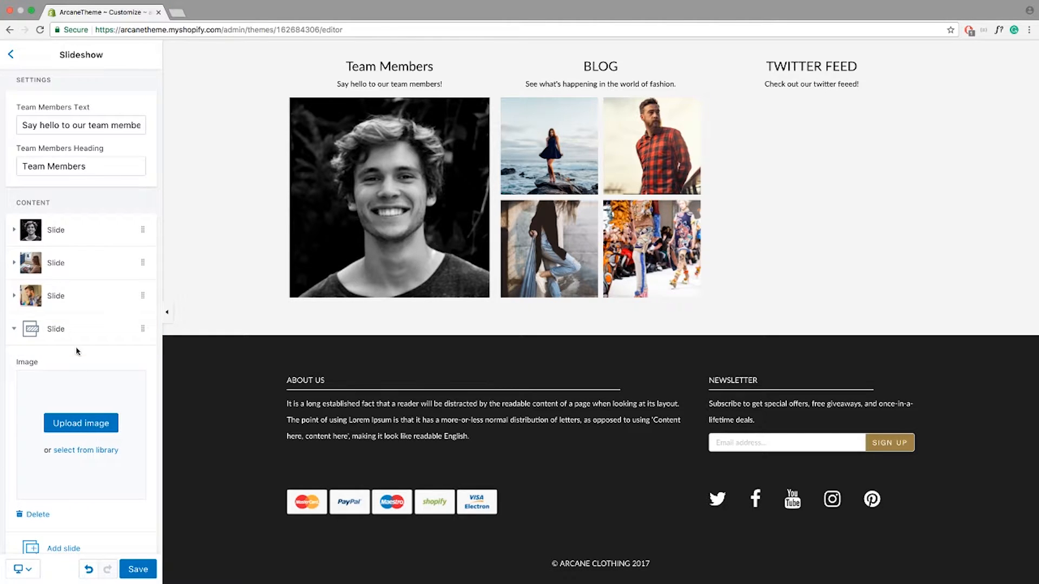
click(69, 332)
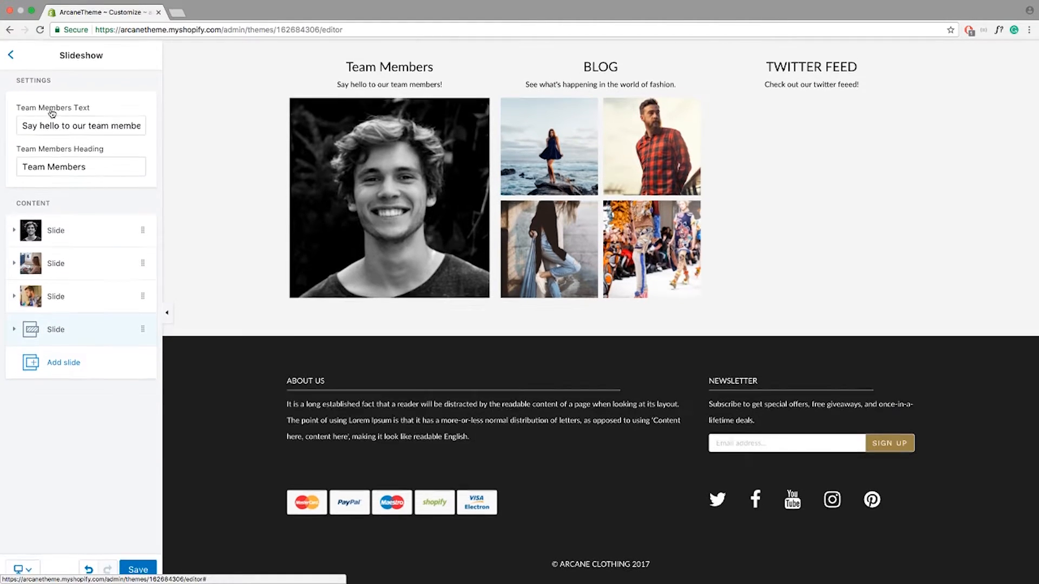
click(11, 55)
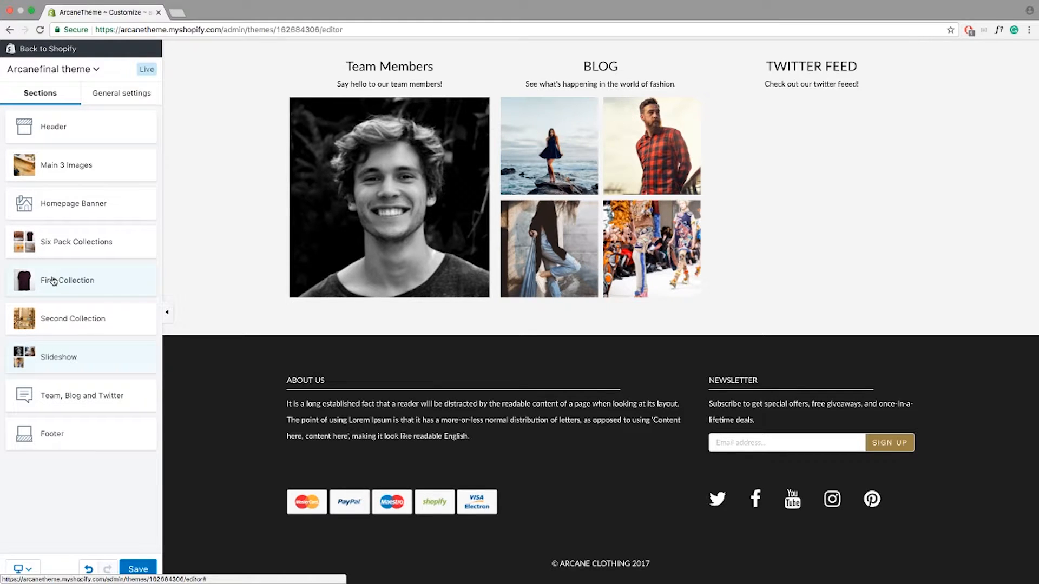
Replace the Blog text in the Team, Blog and Twitter section with "test".
click(80, 398)
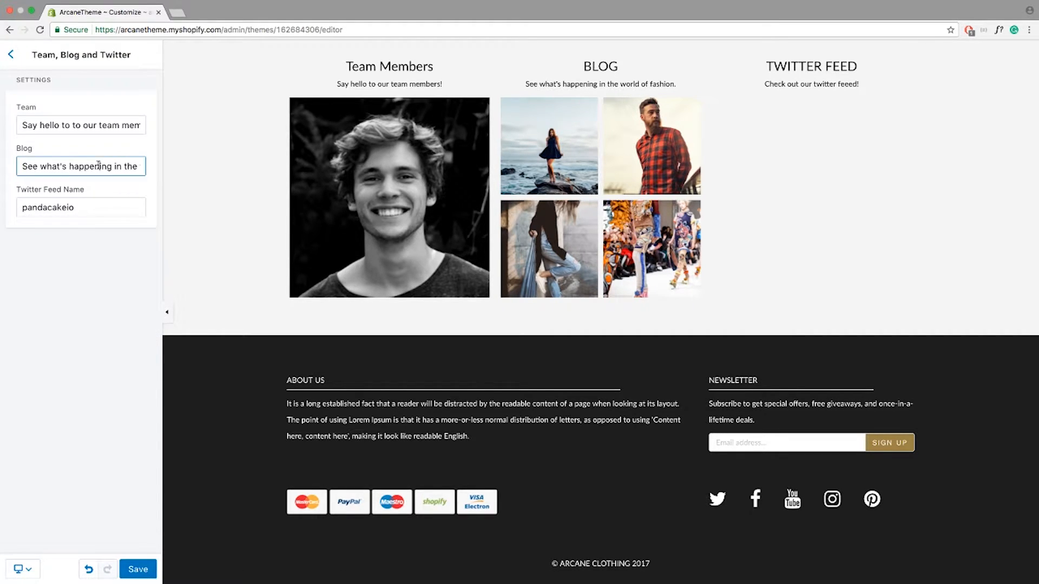
drag(525, 84, 676, 85)
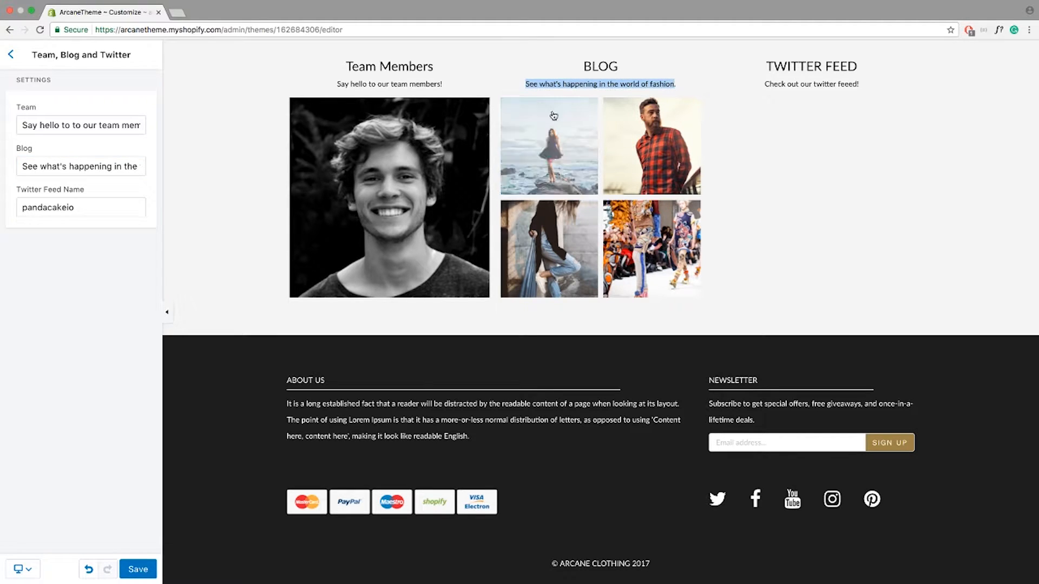
click(29, 165)
drag(24, 165, 166, 170)
key(BackSpace)
text(test)
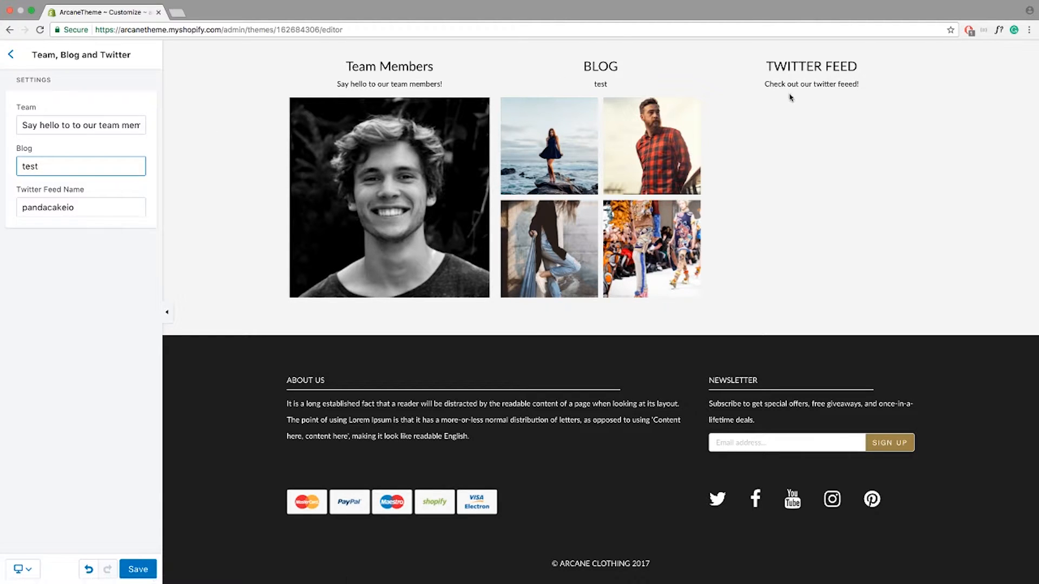
Set the Twitter Feed Name to "nike", save the changes and return to the section list.
drag(87, 210, 0, 206)
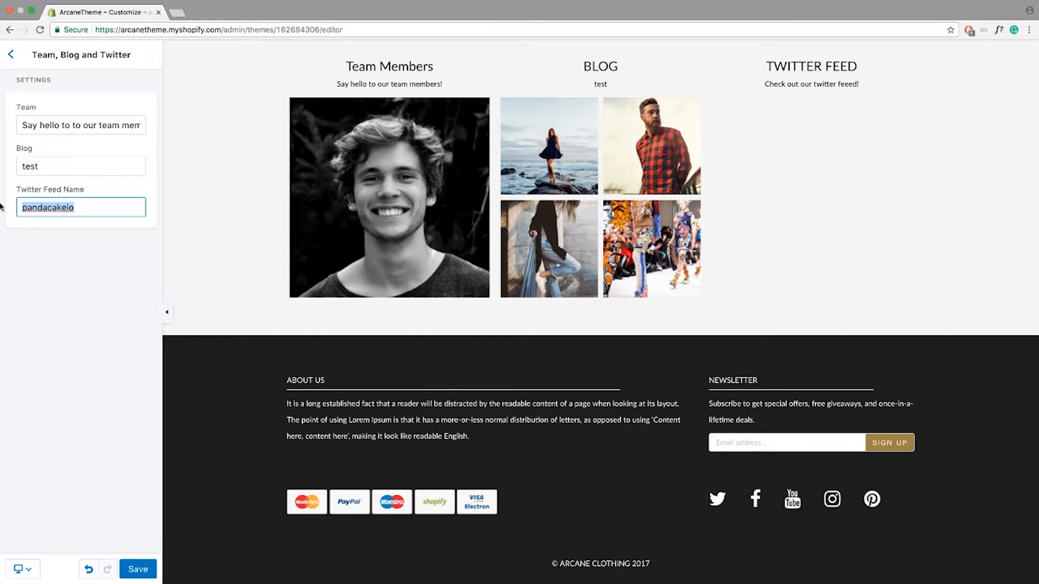
text(nike)
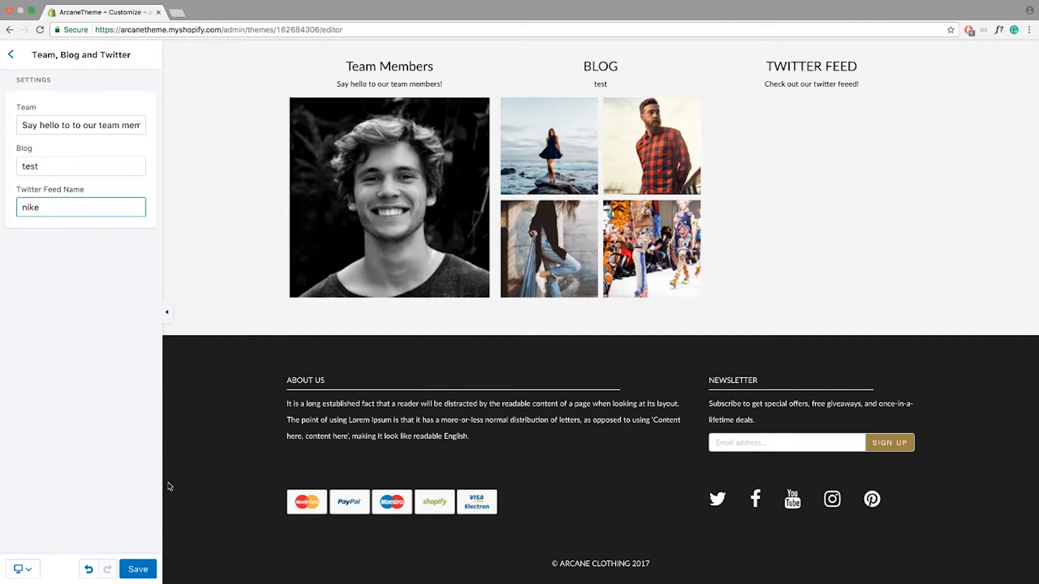
click(138, 569)
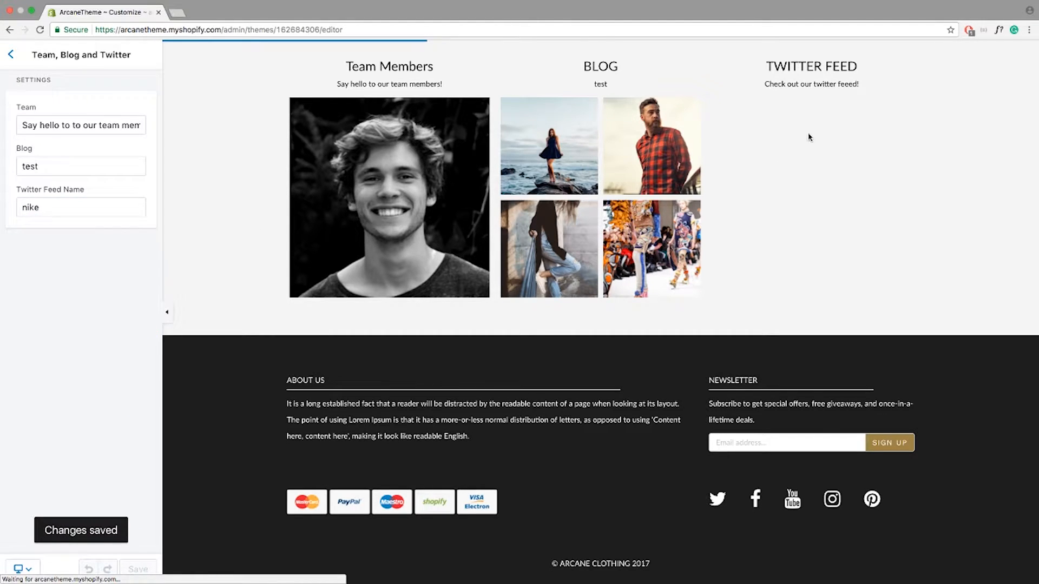
scroll(768, 183, down, 4)
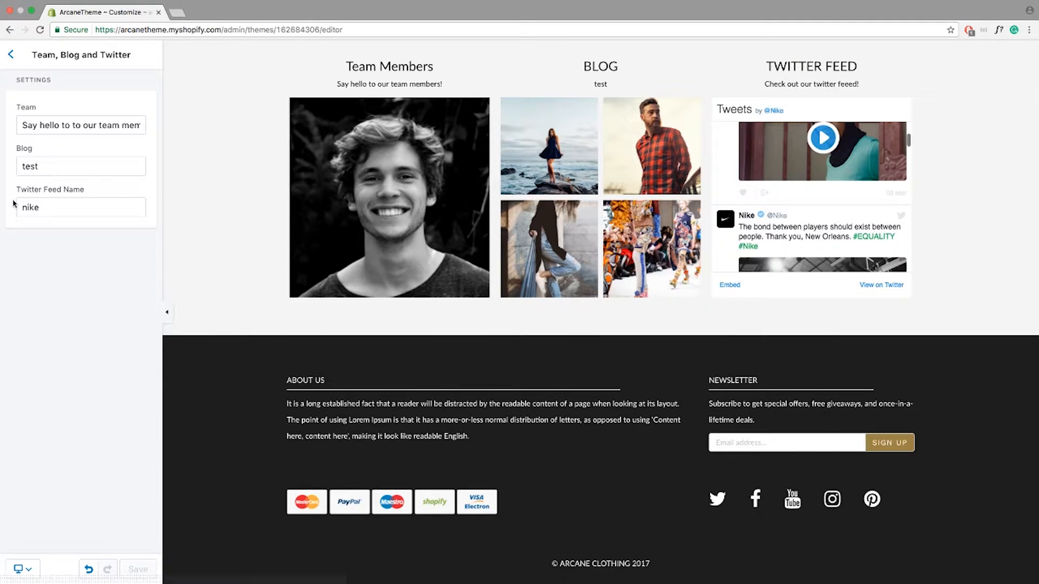
drag(41, 207, 19, 207)
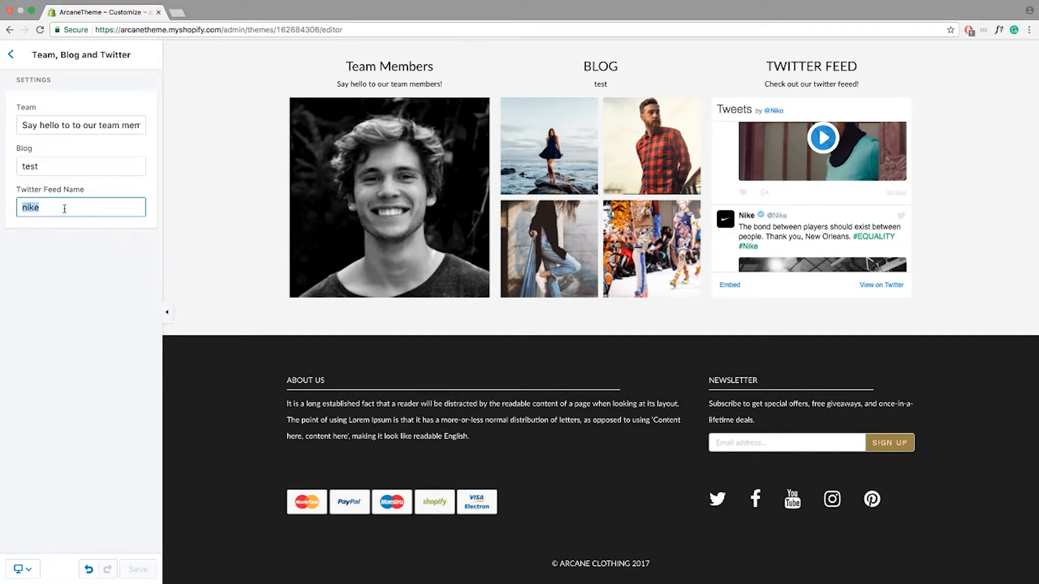
click(13, 56)
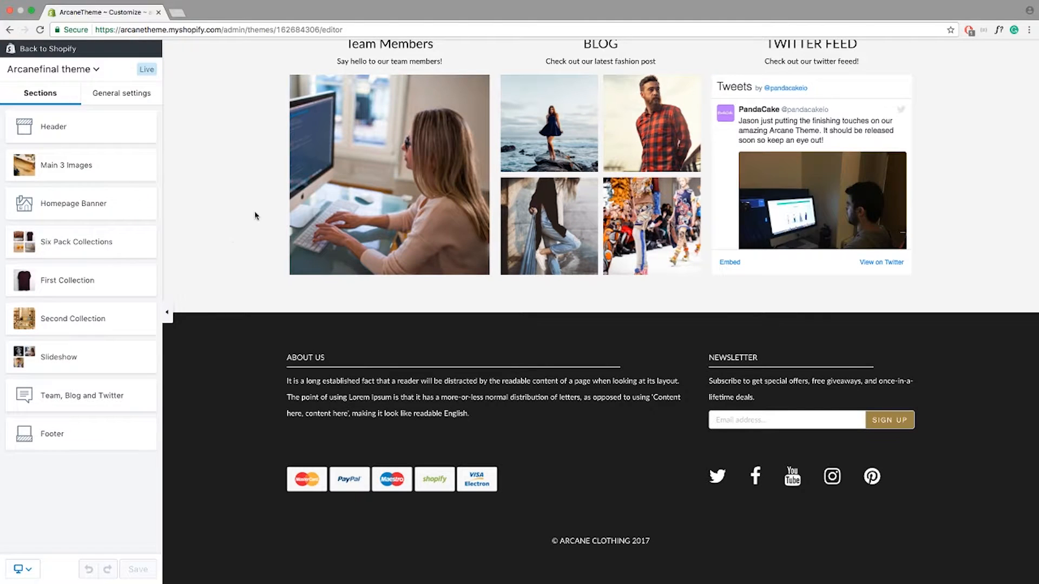
Open the Footer section and examine how its About Us, Newsletter and Copyright fields correspond to the footer preview.
click(103, 435)
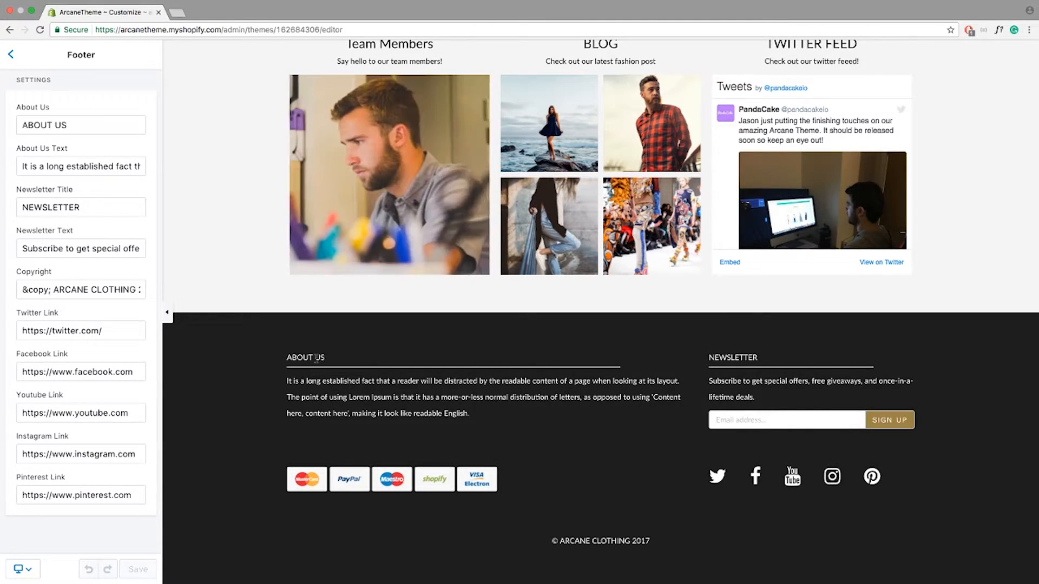
drag(325, 358, 294, 358)
click(295, 357)
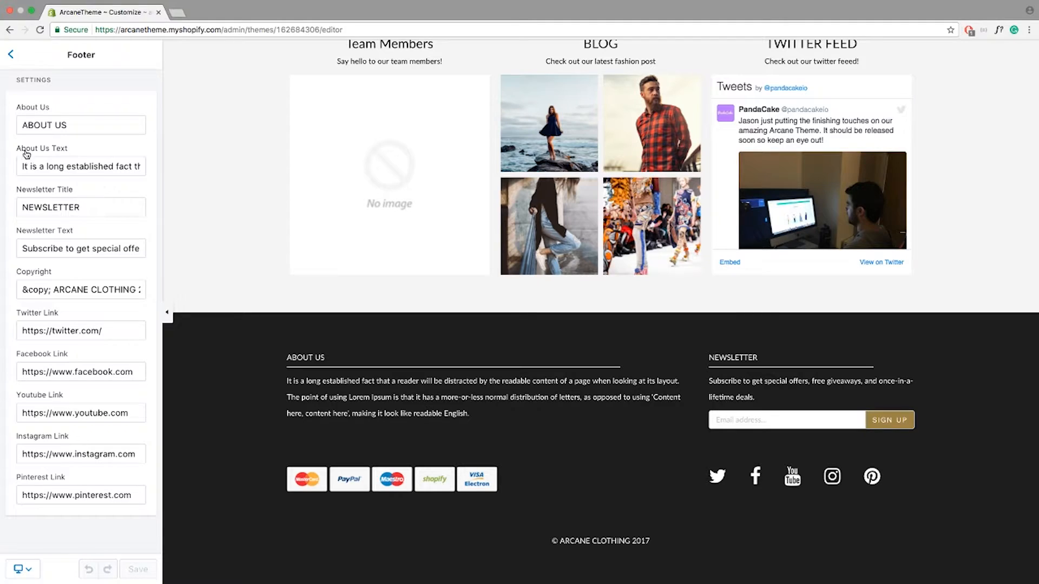
click(65, 164)
drag(751, 356, 749, 357)
drag(32, 204, 101, 209)
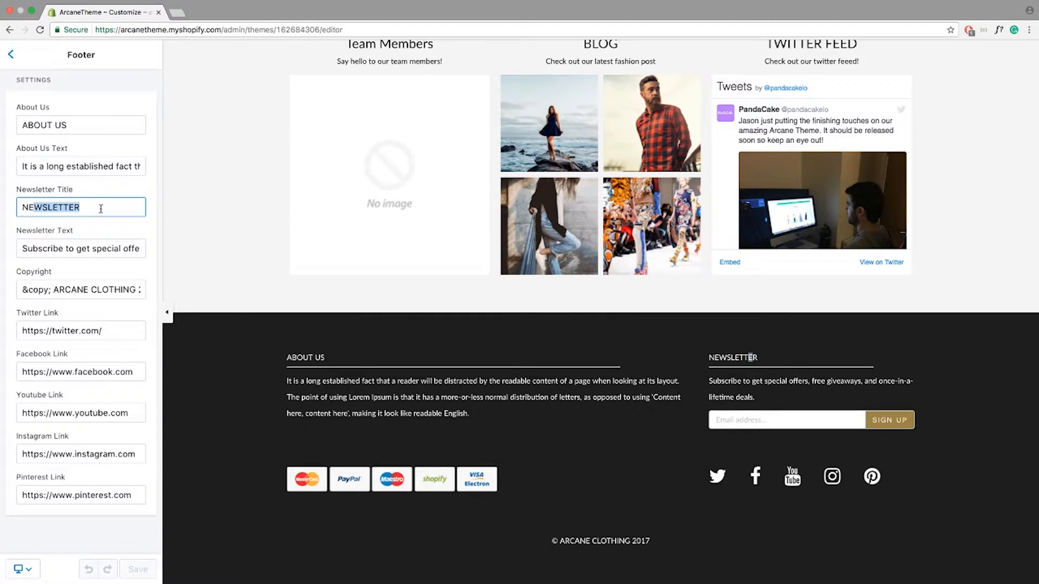
mouse_move(701, 388)
mouse_down()
mouse_move(757, 393)
mouse_move(703, 380)
mouse_up()
click(728, 390)
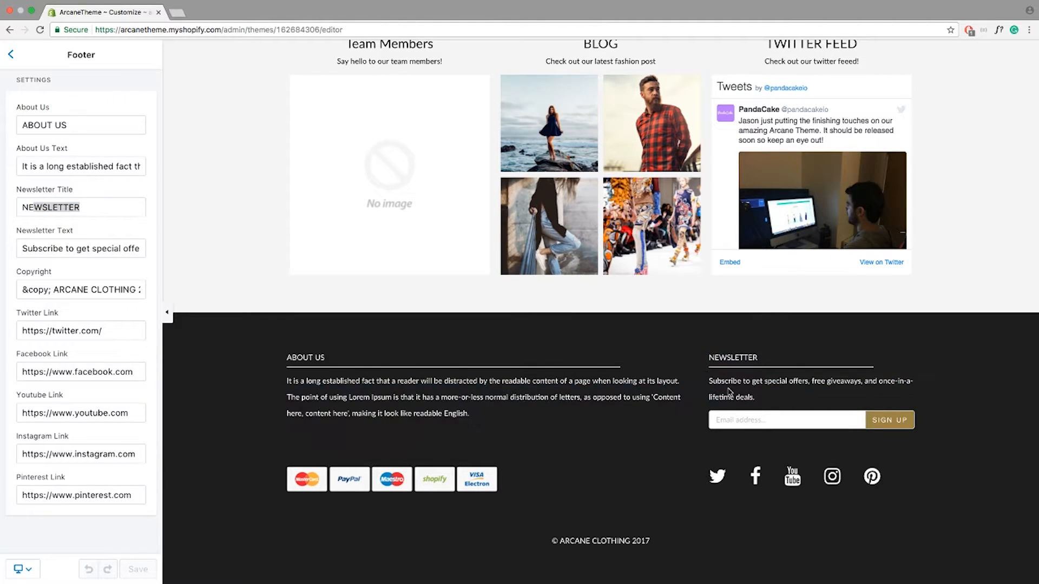
click(99, 249)
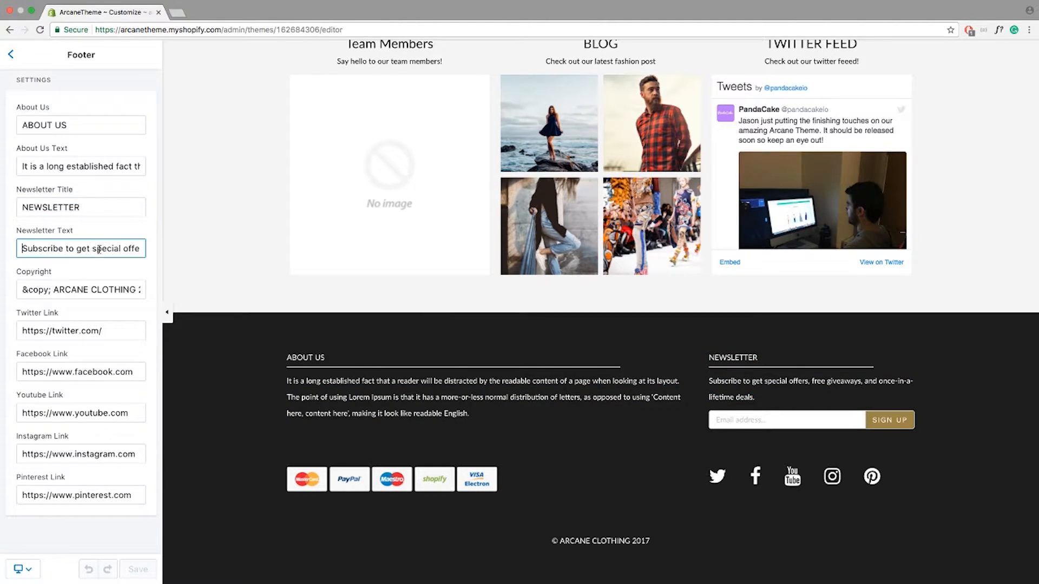
drag(651, 543, 575, 539)
click(575, 540)
click(64, 285)
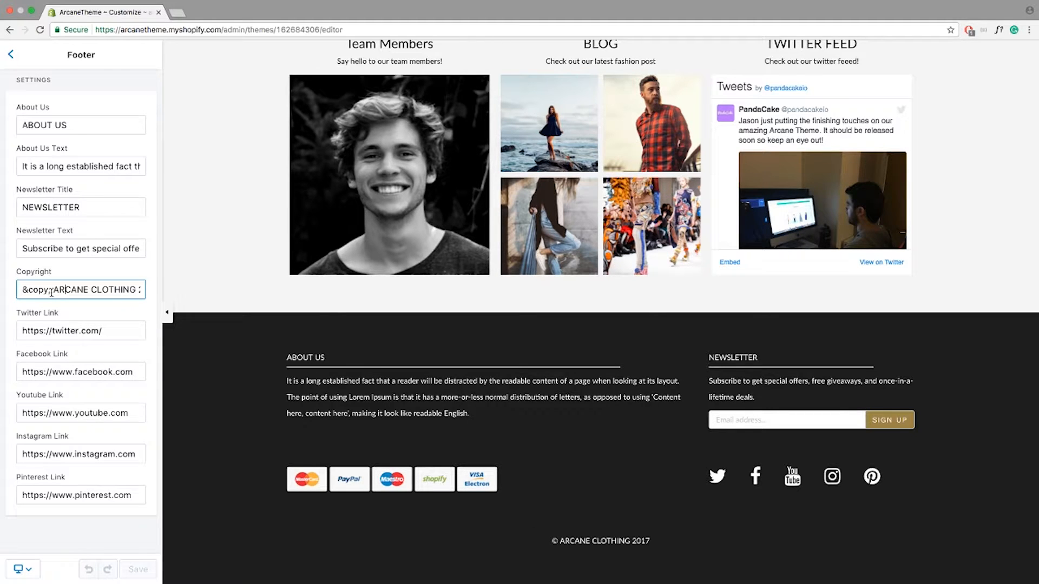
Replace ARCANE CLOTHING with "SOMETHING" in the footer's Copyright text, keeping the copyright symbol code and 2017.
drag(51, 290, 135, 290)
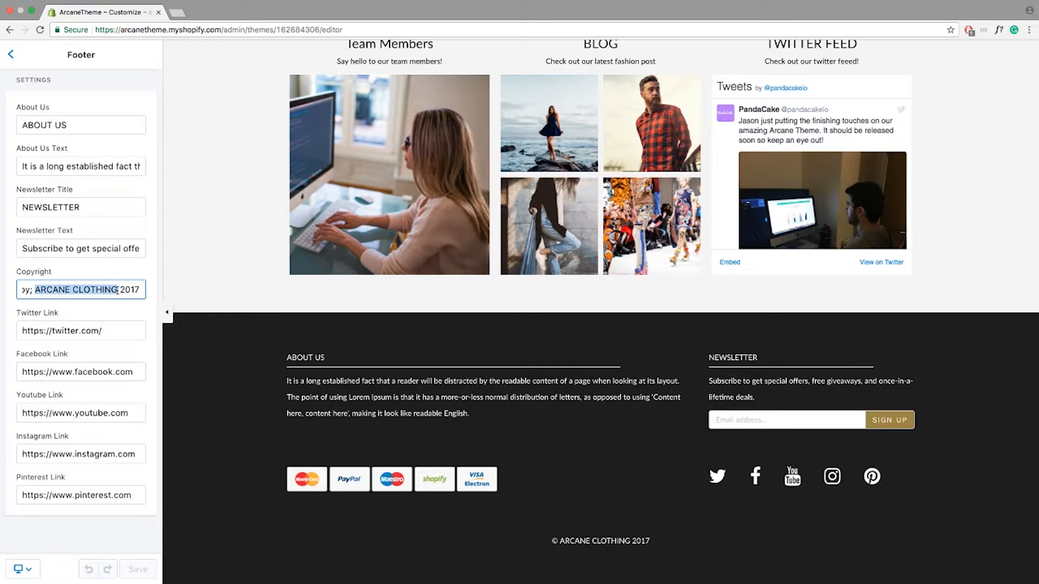
text(SOMETH)
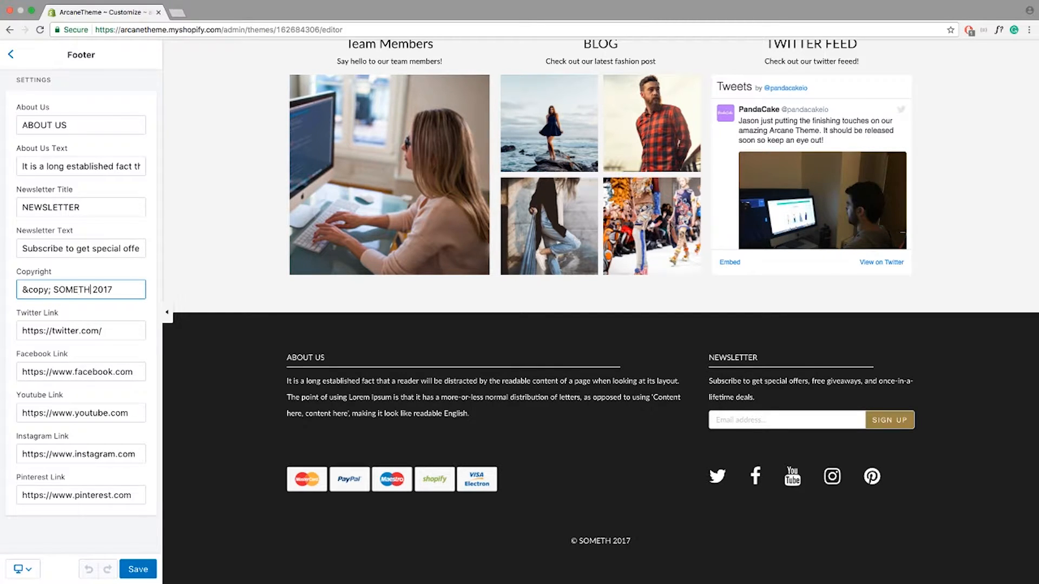
text(ING)
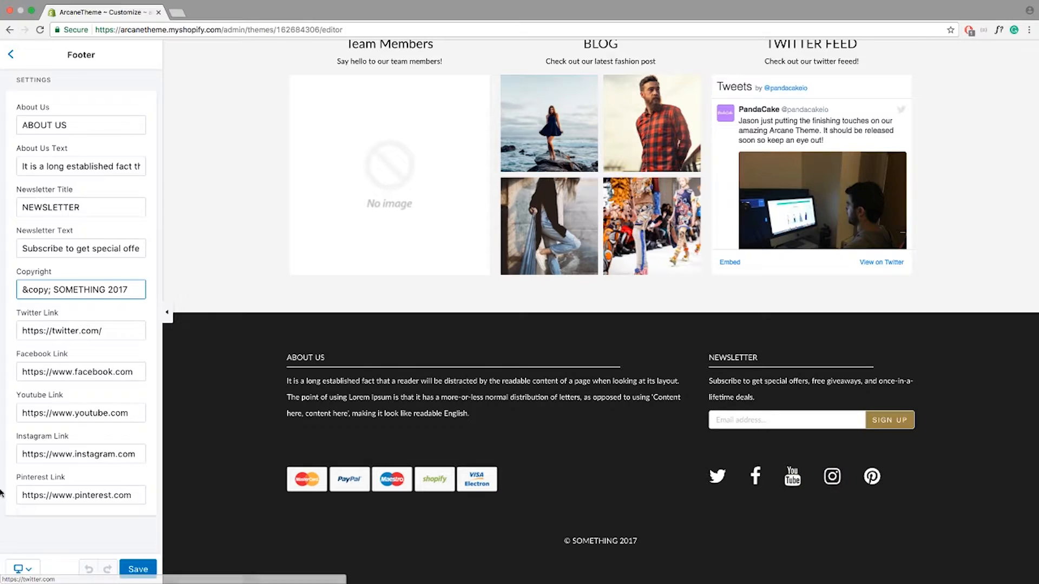
drag(135, 496, 4, 491)
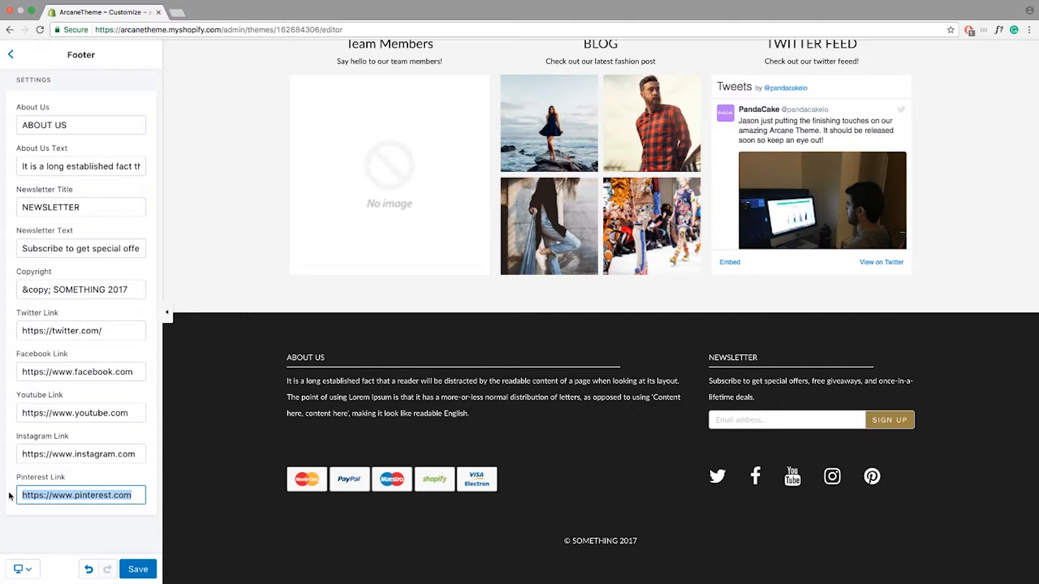
key(BackSpace)
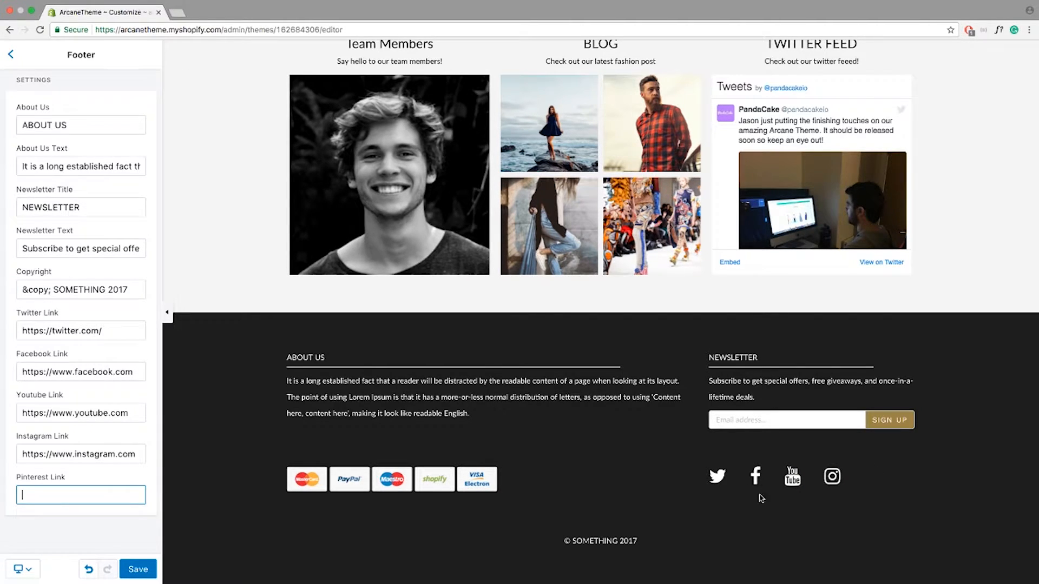
drag(147, 462, 2, 454)
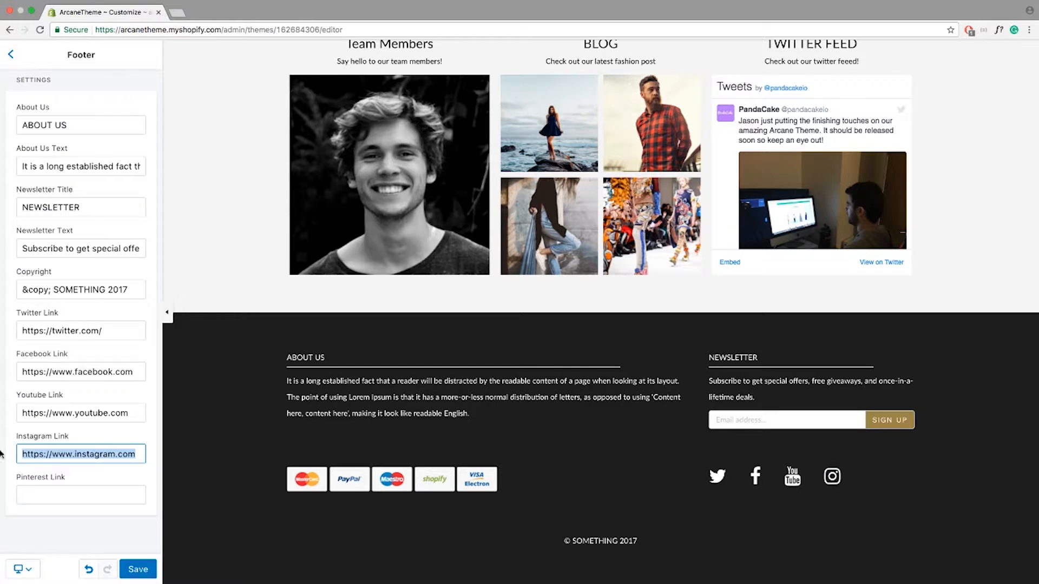
key(BackSpace)
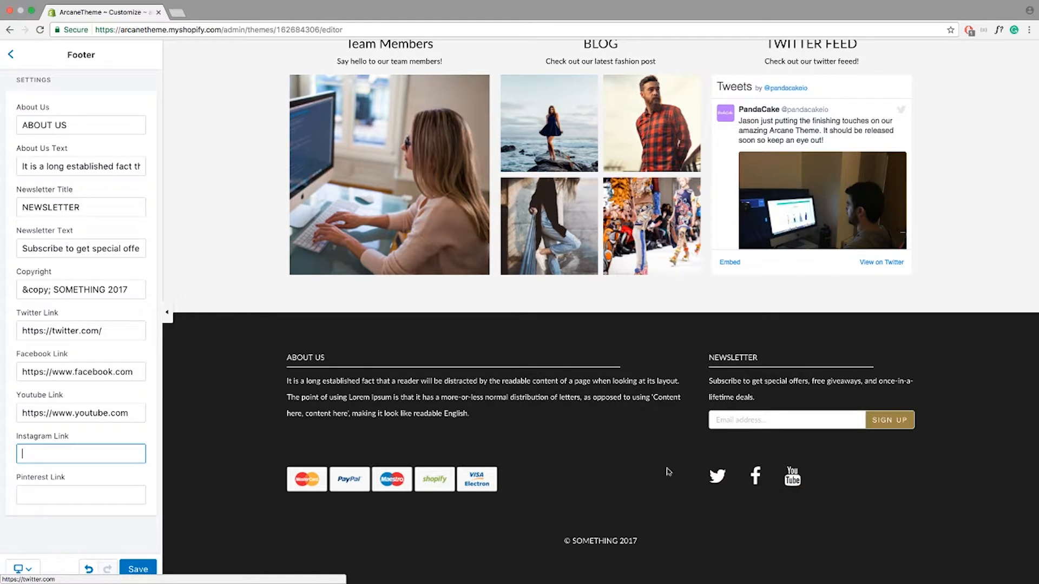
click(115, 331)
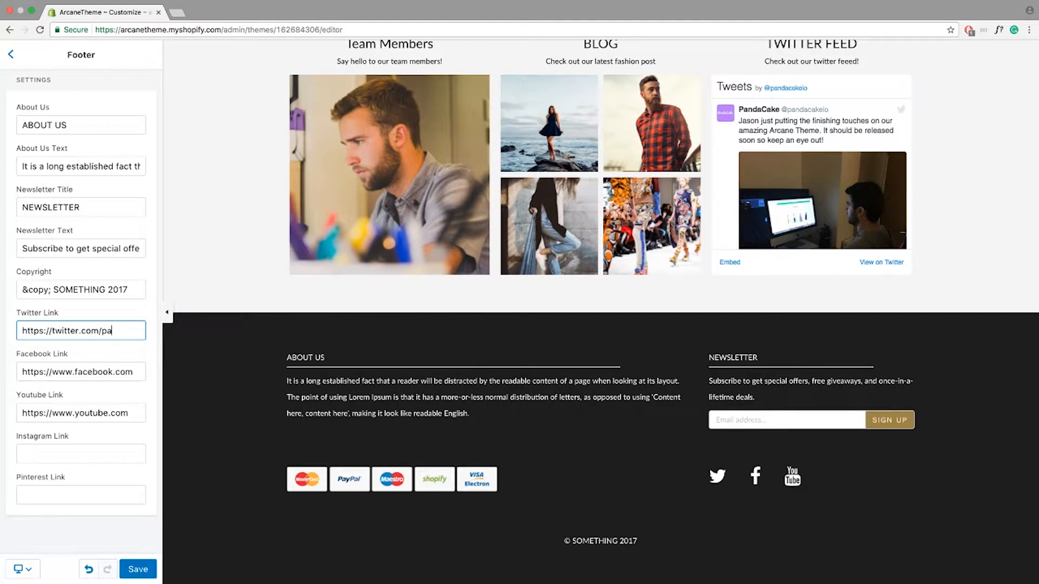
text(/pandacakeio)
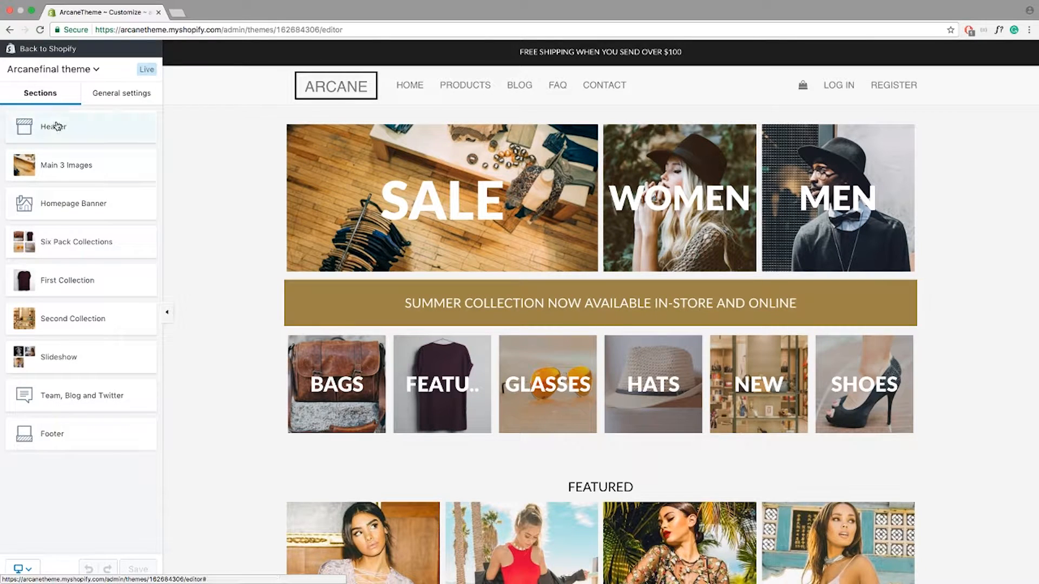
Open the theme's general color settings and change the Top Promotional Banner Background to green (#4f9b06).
click(119, 95)
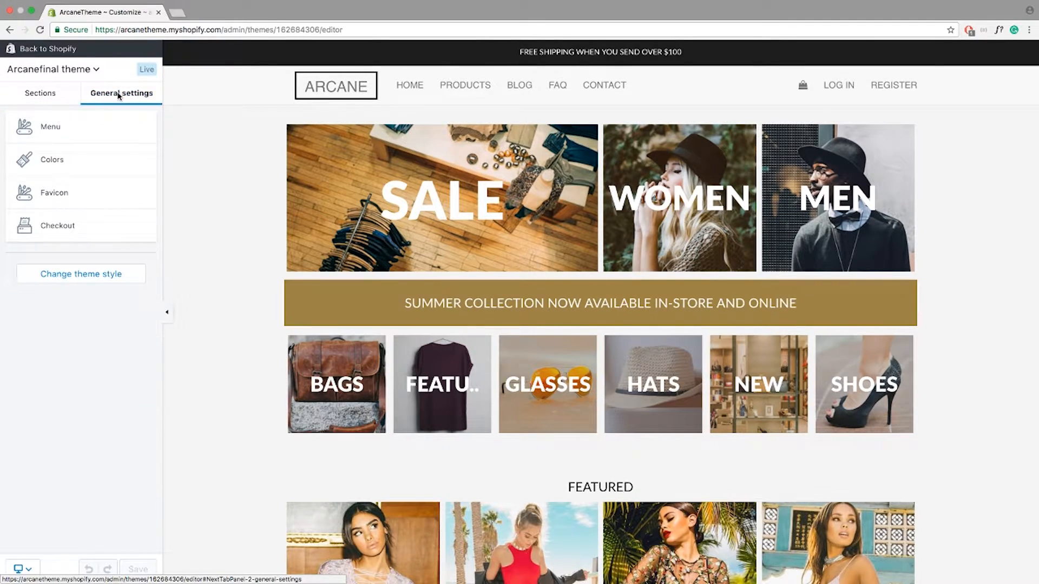
click(74, 162)
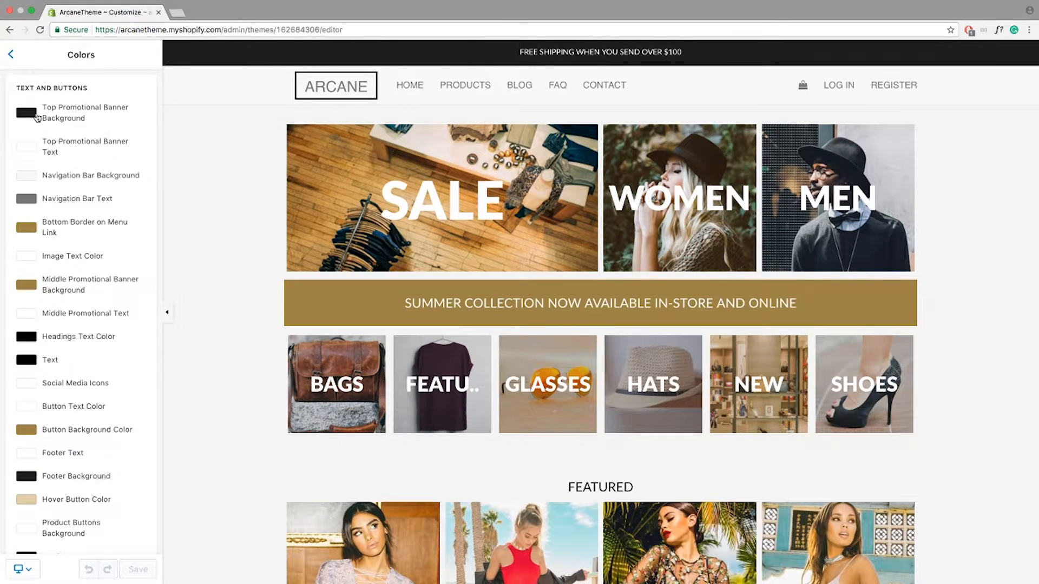
scroll(135, 146, down, 3)
scroll(130, 148, up, 3)
click(34, 114)
mouse_move(118, 148)
mouse_down()
mouse_move(104, 135)
mouse_move(105, 156)
mouse_up()
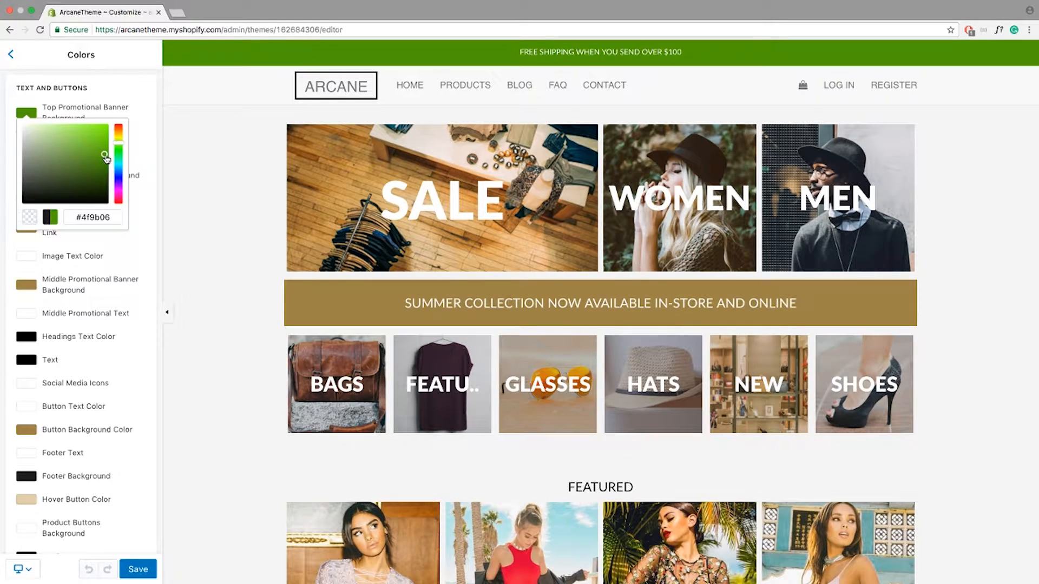
click(152, 138)
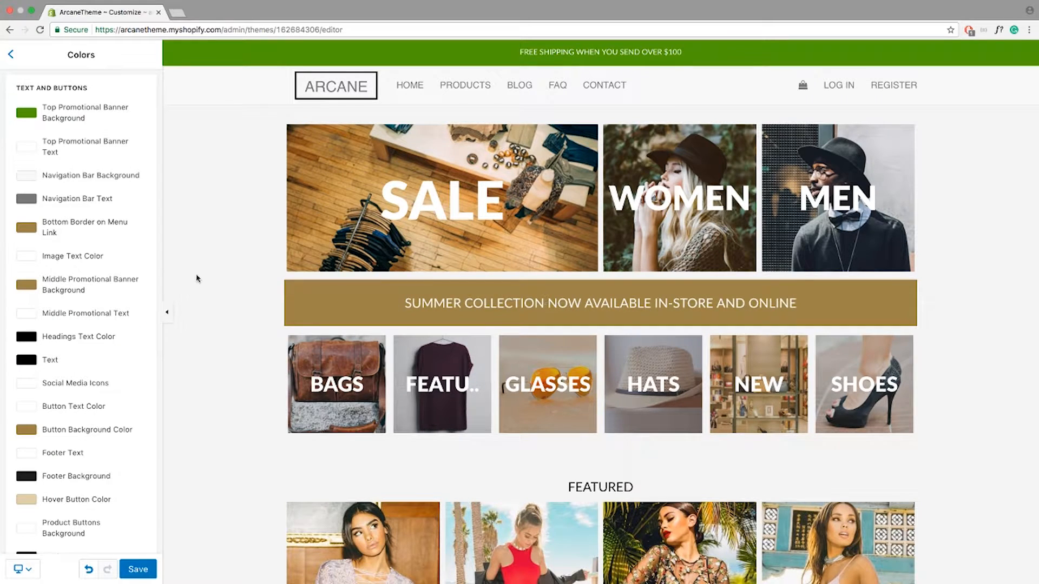
Change the Middle Promotional Banner Background to orange (#f4b014).
scroll(87, 245, down, 2)
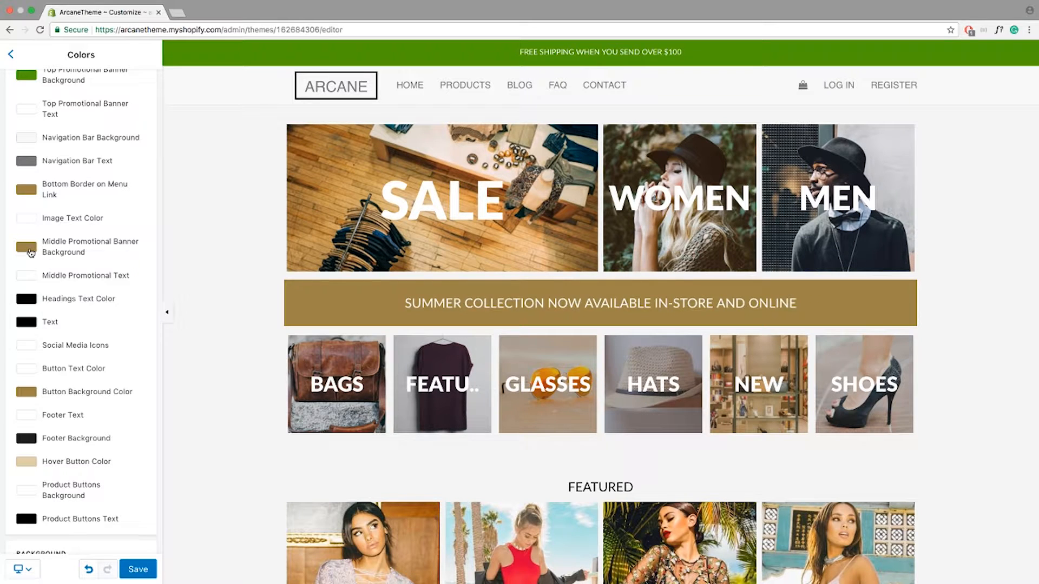
click(31, 253)
drag(92, 268, 103, 265)
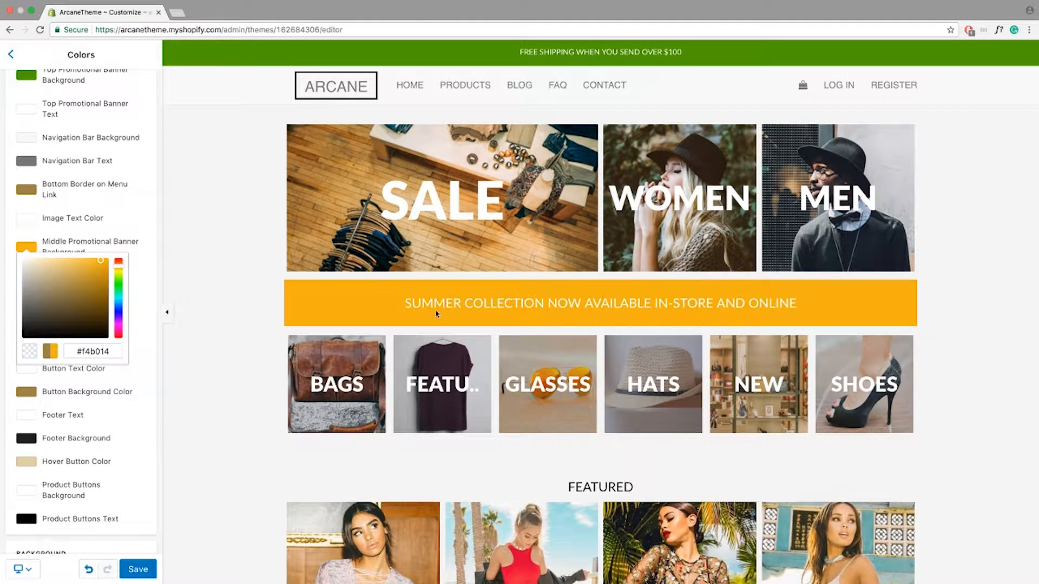
click(103, 252)
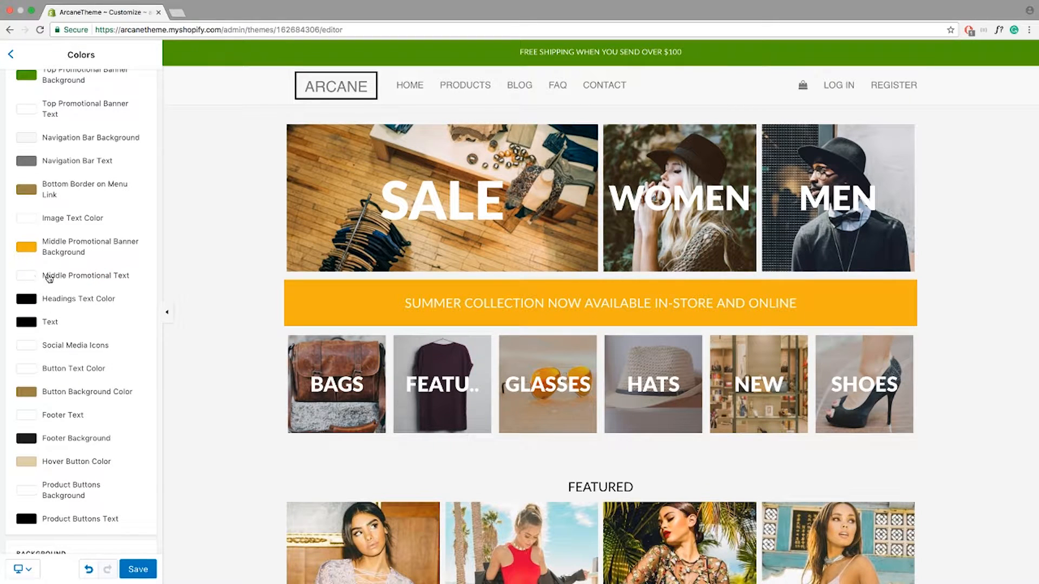
Try other shades for the Middle Promotional Text and return it to white.
click(30, 277)
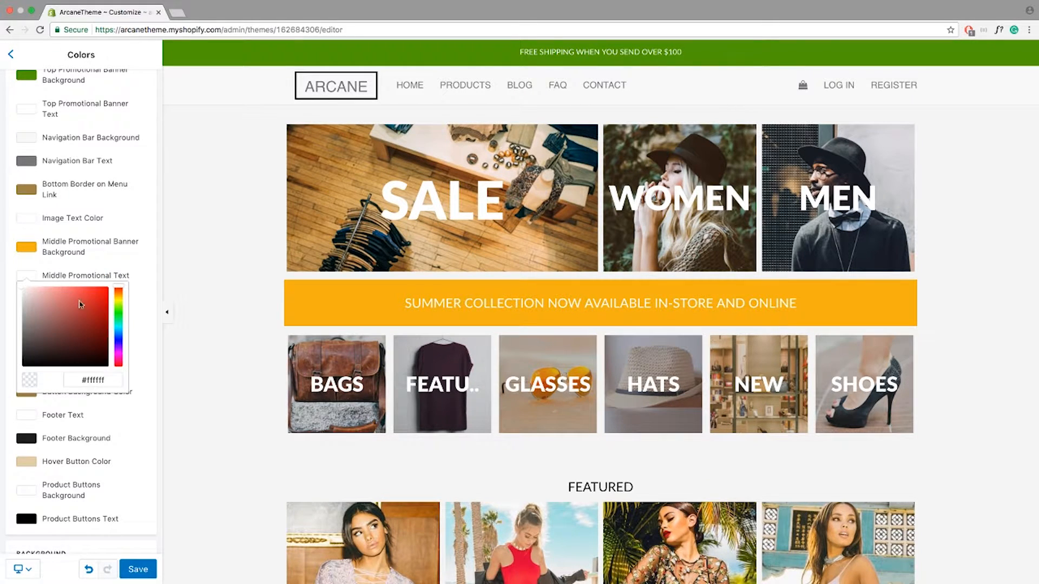
mouse_move(80, 305)
mouse_down()
mouse_move(95, 298)
mouse_move(49, 298)
mouse_up()
drag(25, 302, 21, 287)
click(53, 276)
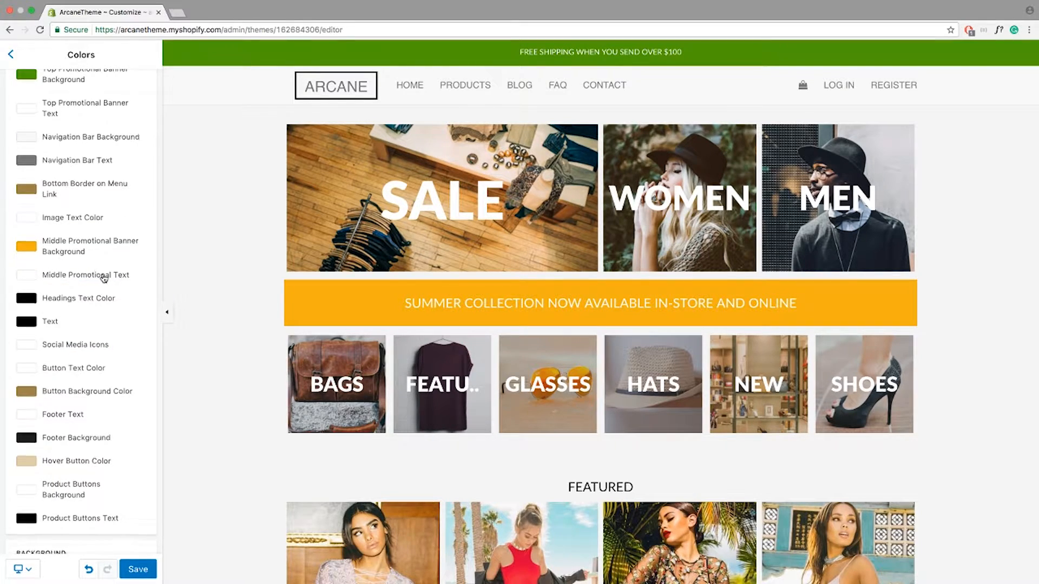
scroll(100, 268, down, 1)
scroll(192, 266, down, 6)
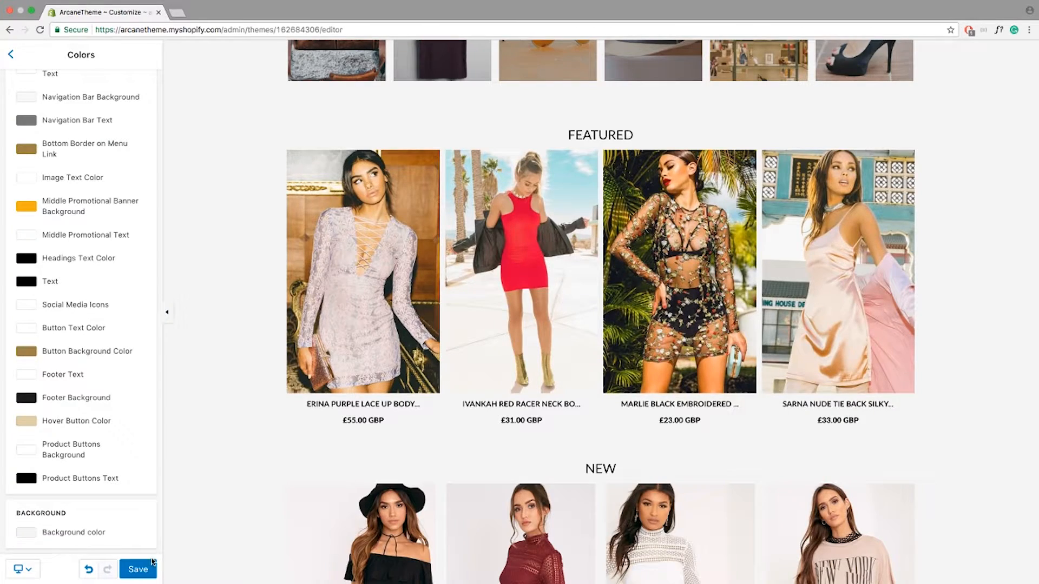
scroll(188, 323, up, 5)
scroll(130, 313, up, 2)
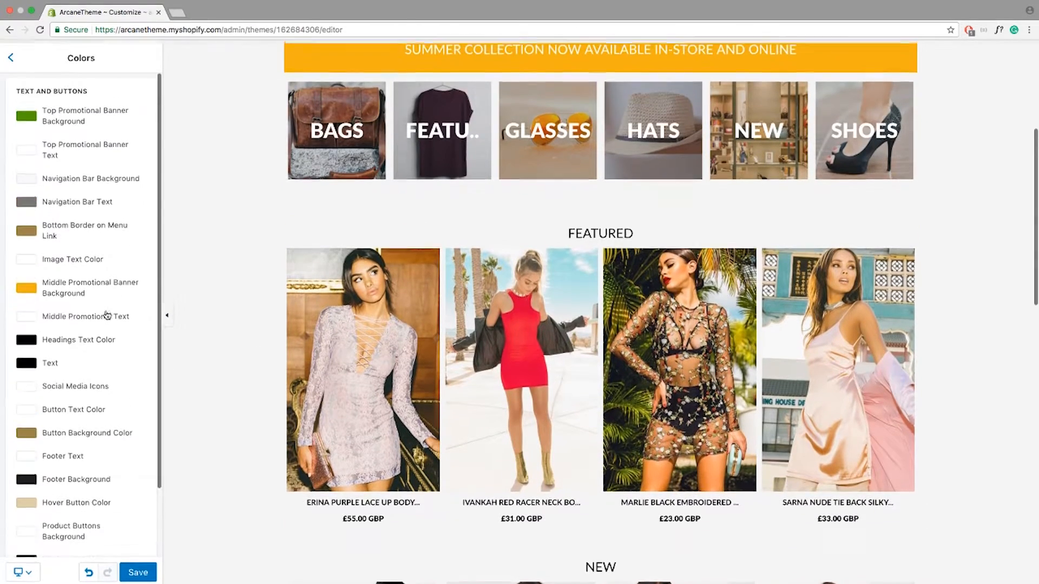
scroll(233, 267, up, 1)
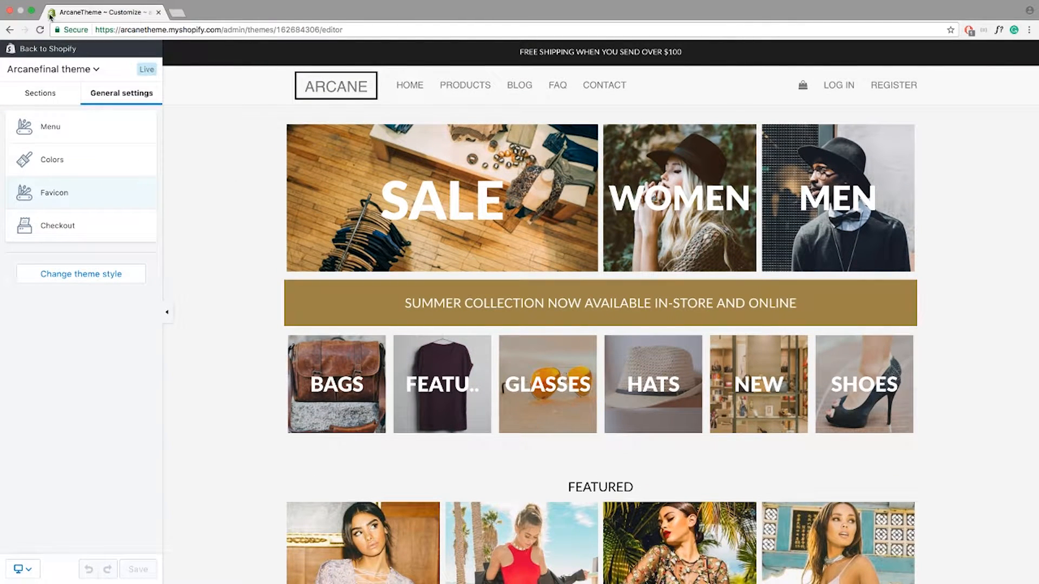
Open the Favicon settings and check the size that a favicon image is scaled to.
click(69, 194)
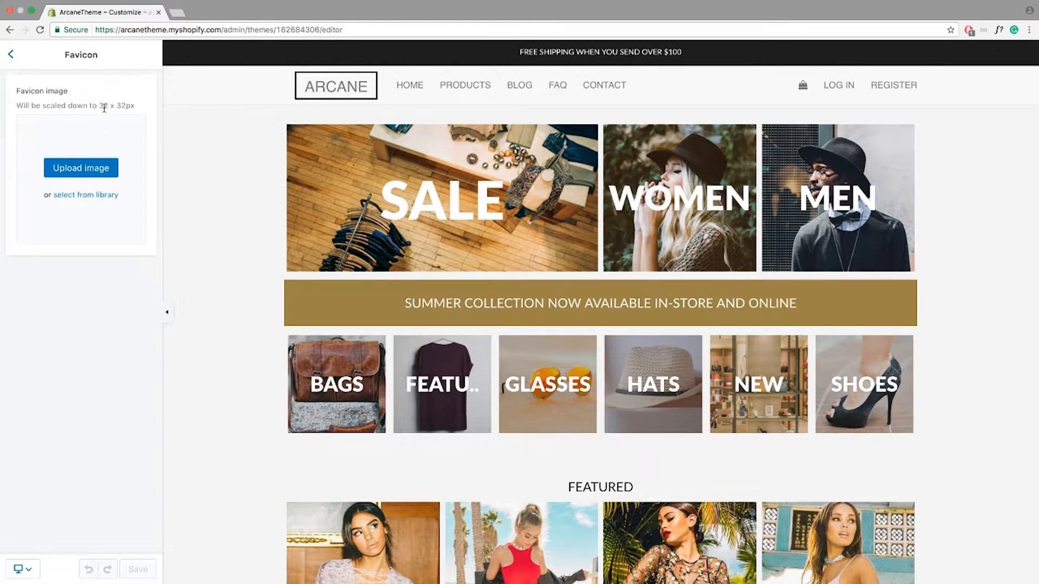
drag(99, 108, 118, 106)
click(126, 107)
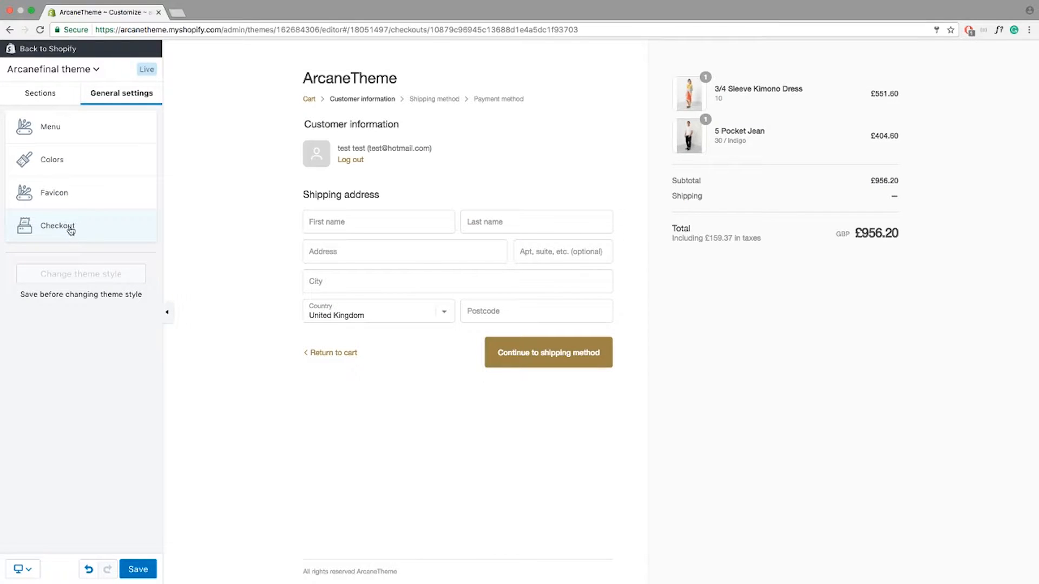
Set the Checkout banner's background image to the wooden-floor clothing store photo from the image library.
click(61, 226)
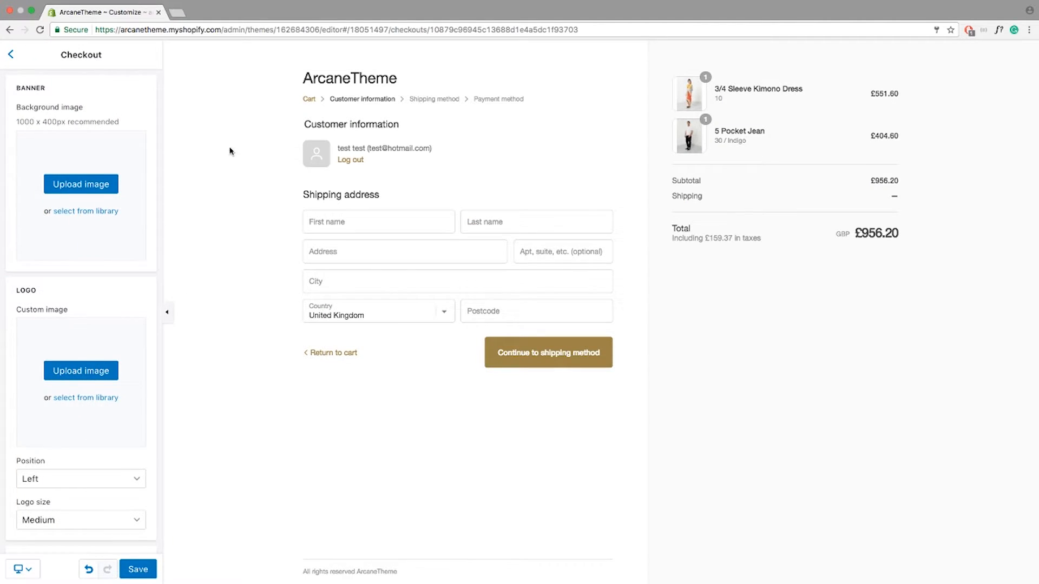
click(89, 211)
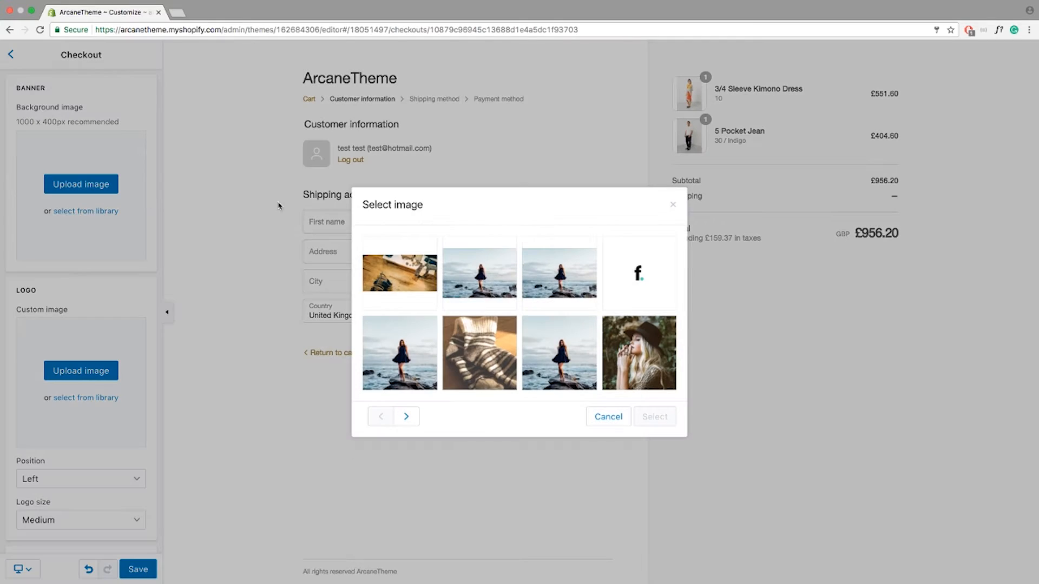
double_click(394, 274)
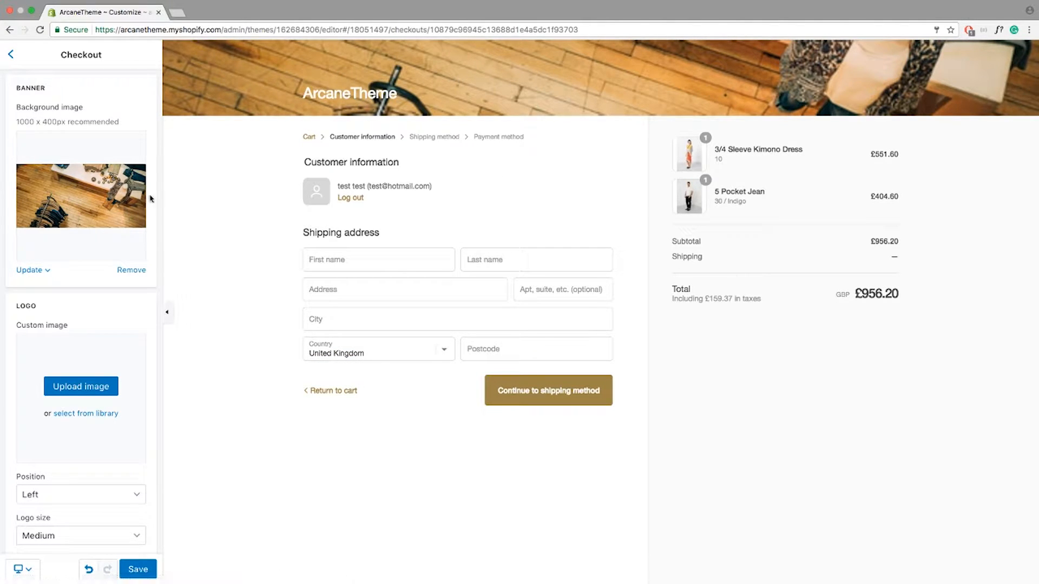
Try the "f." image from the library as the custom checkout logo, and remove it again.
scroll(92, 293, down, 2)
scroll(93, 293, down, 1)
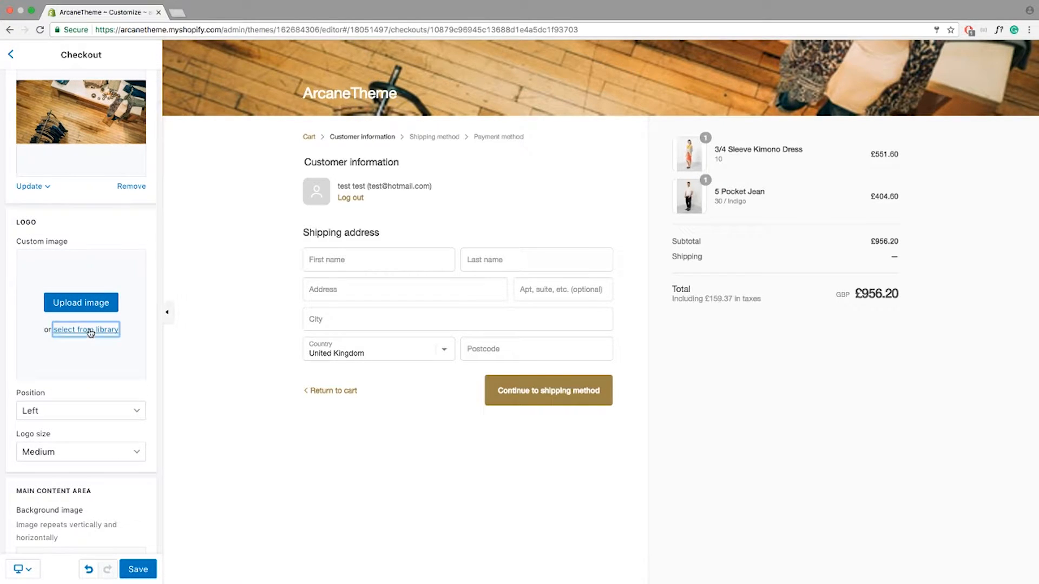
click(85, 329)
click(623, 301)
click(656, 417)
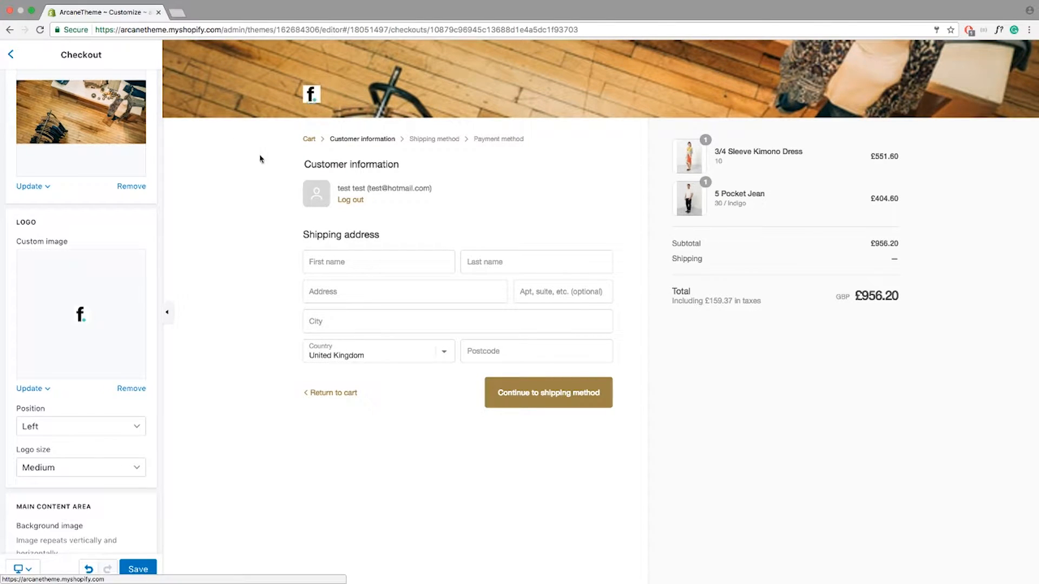
click(130, 388)
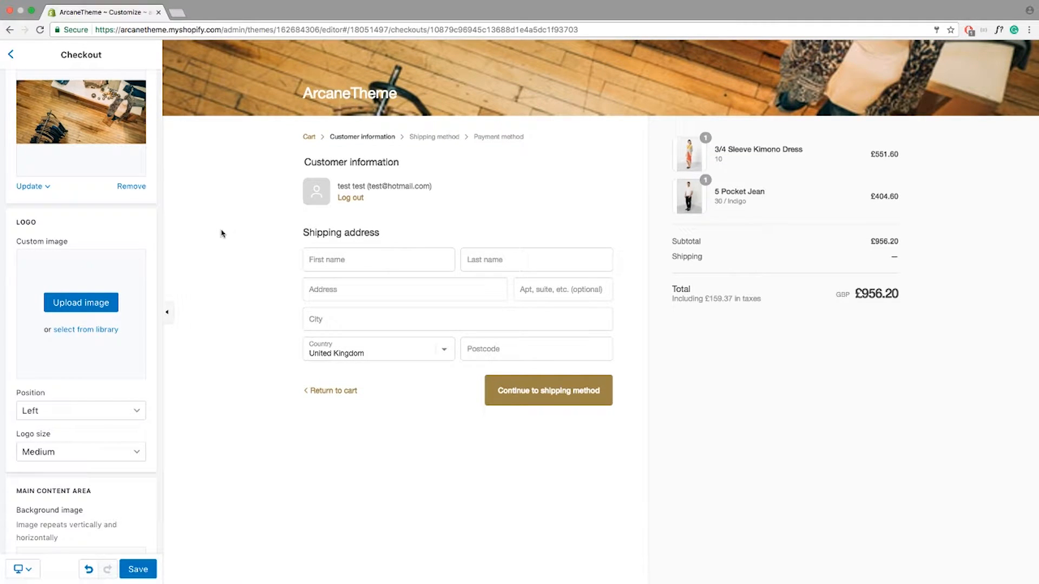
Set the checkout logo position to Center and look through the logo size options, keeping Medium.
click(121, 409)
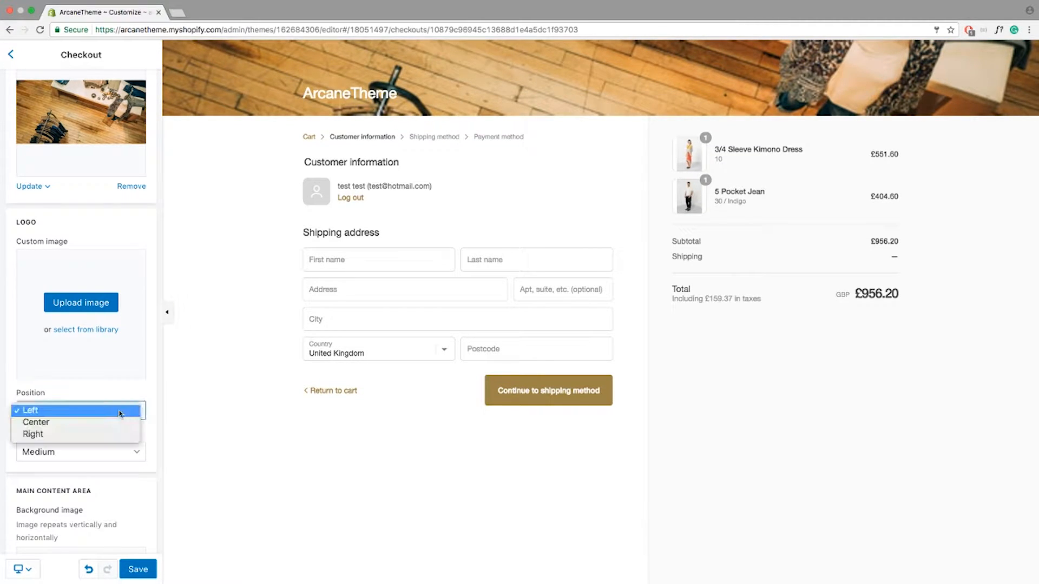
click(84, 422)
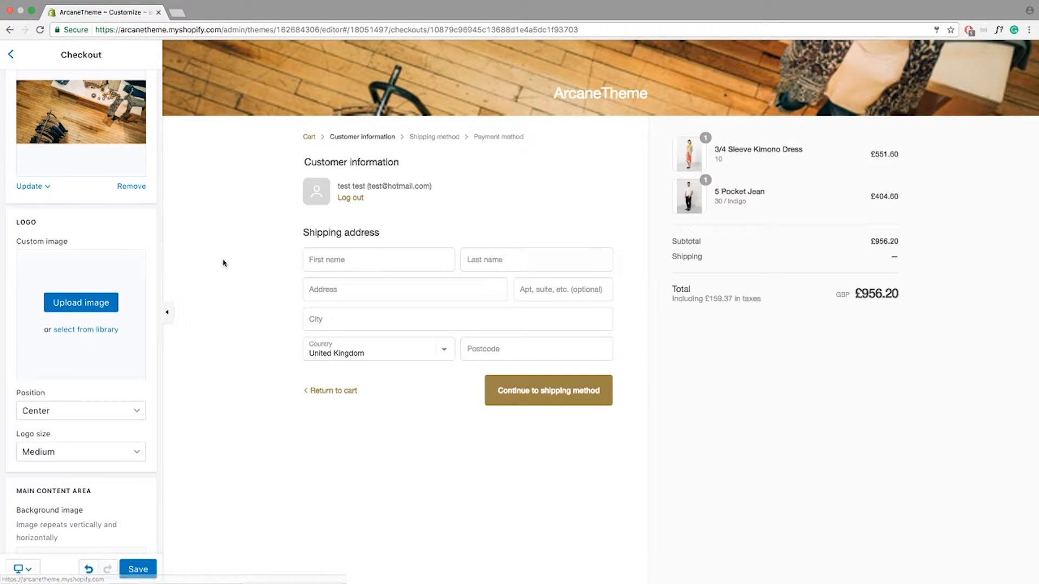
scroll(125, 345, down, 2)
scroll(125, 346, down, 1)
click(107, 377)
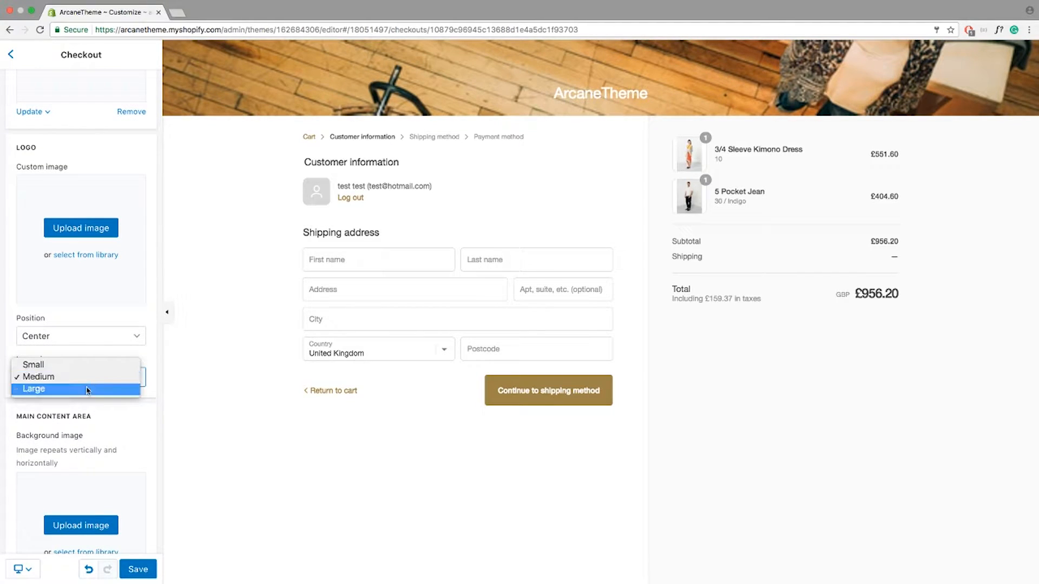
click(146, 295)
Examine the checkout's Main Content Area settings, including its background color picker, and continue to Order Summary.
scroll(105, 331, down, 3)
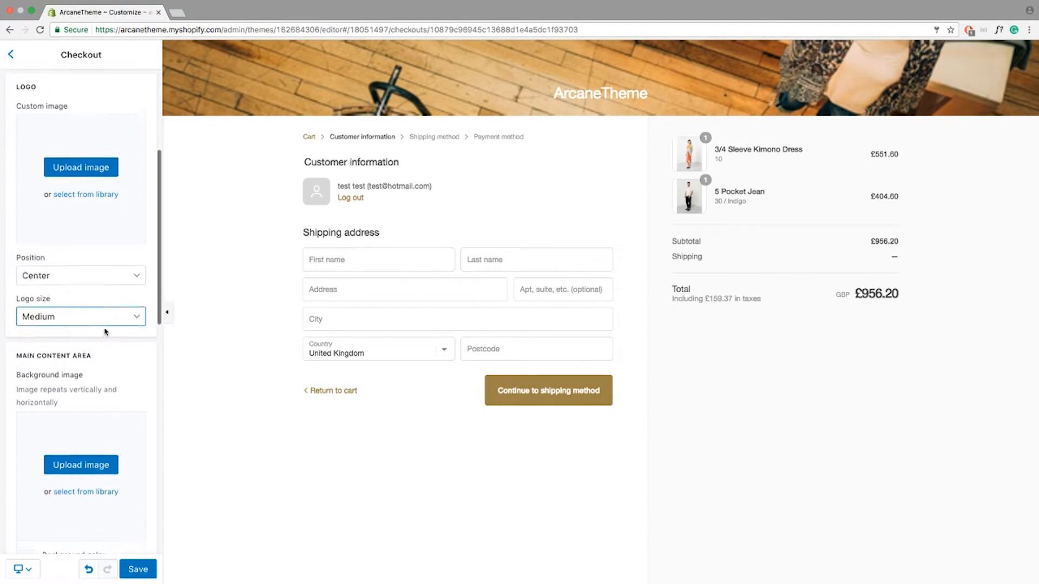
scroll(106, 331, down, 5)
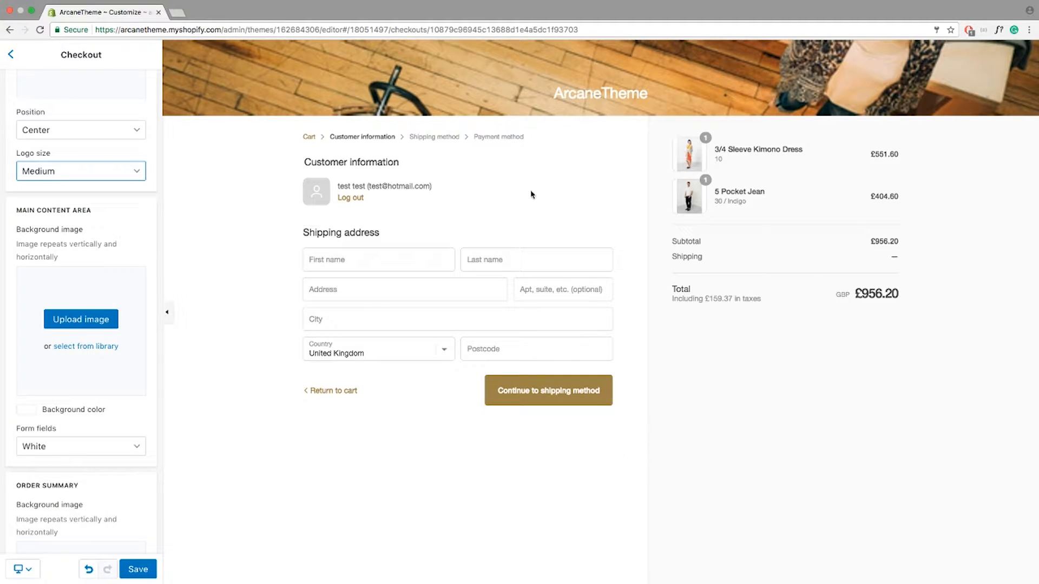
click(28, 412)
click(30, 411)
scroll(89, 356, down, 3)
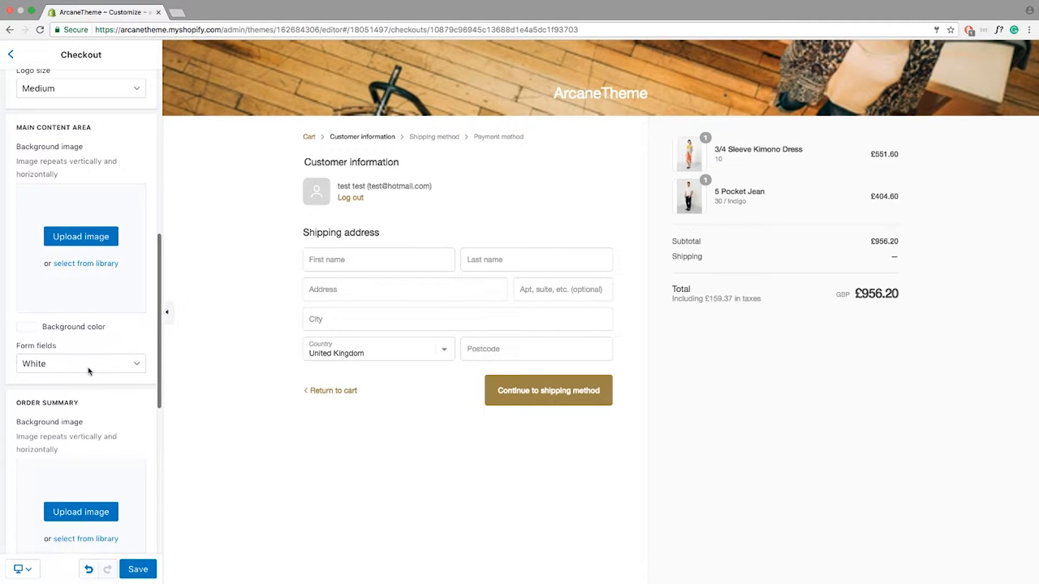
Look through the checkout's form field options, keeping White, and review the Order Summary, Typography and Colors settings.
click(355, 269)
click(116, 370)
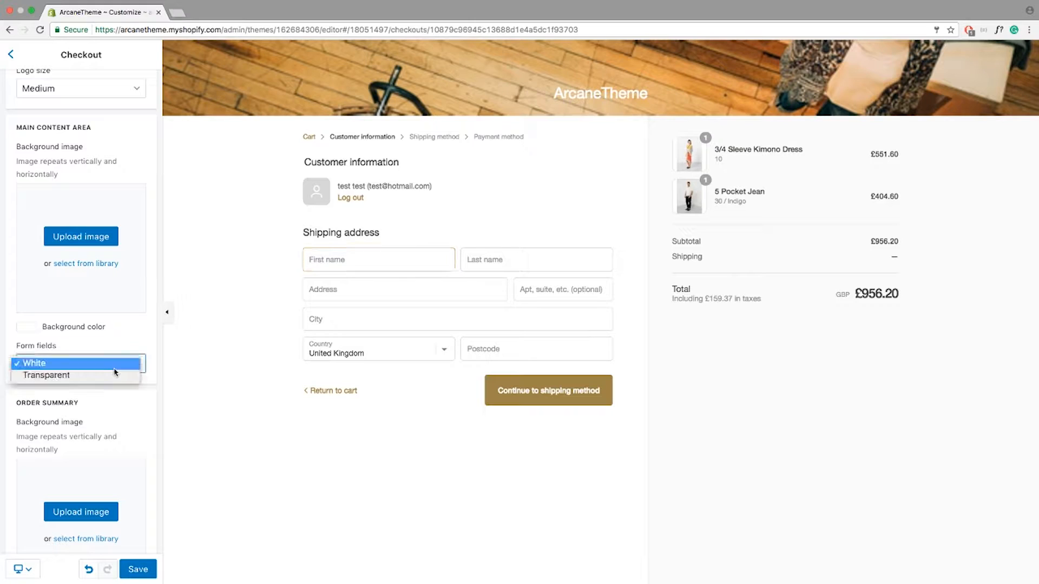
click(126, 357)
scroll(116, 325, down, 4)
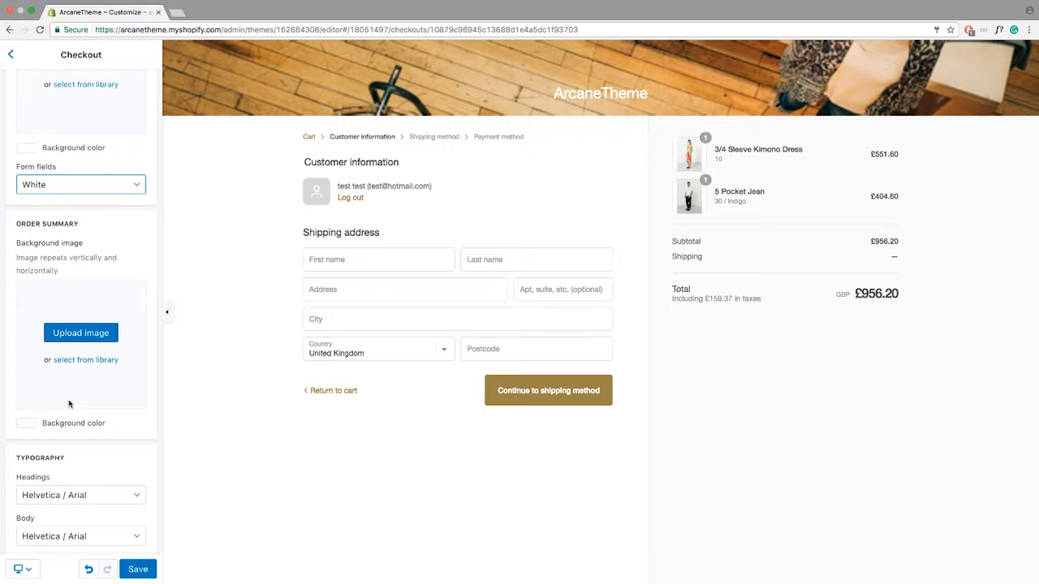
click(25, 427)
scroll(88, 399, down, 4)
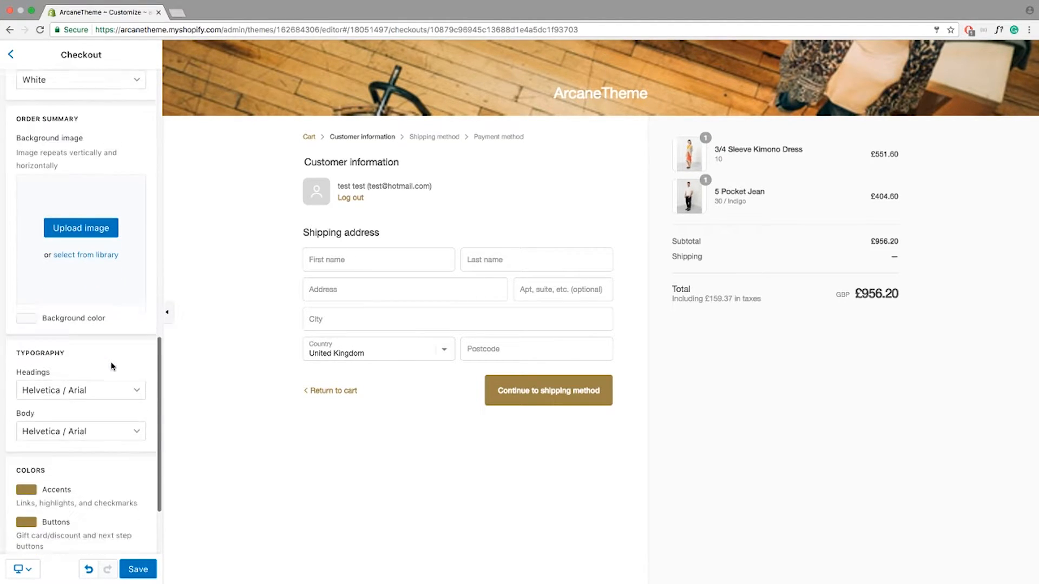
scroll(109, 379, down, 2)
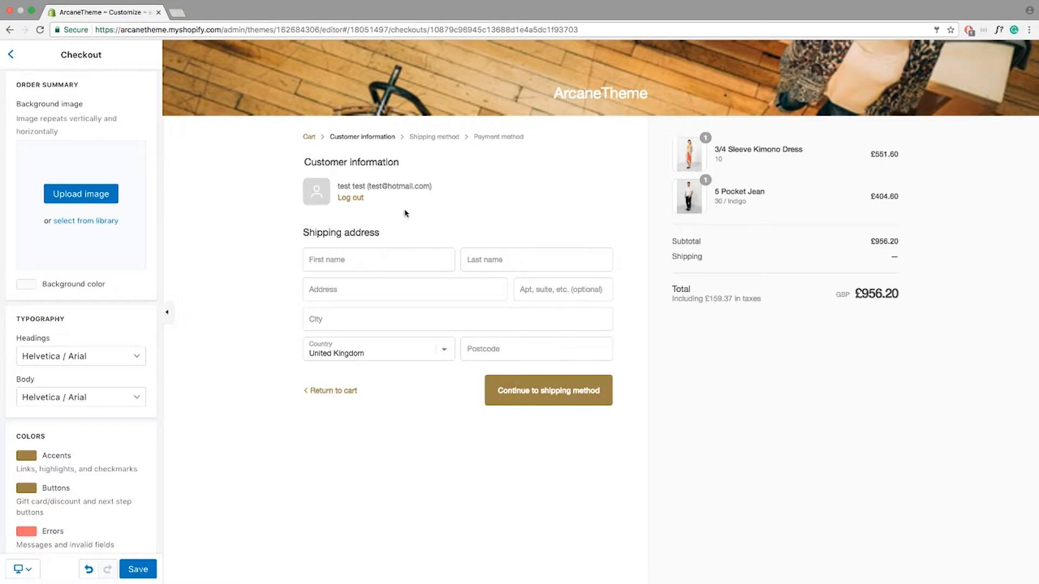
scroll(74, 414, down, 3)
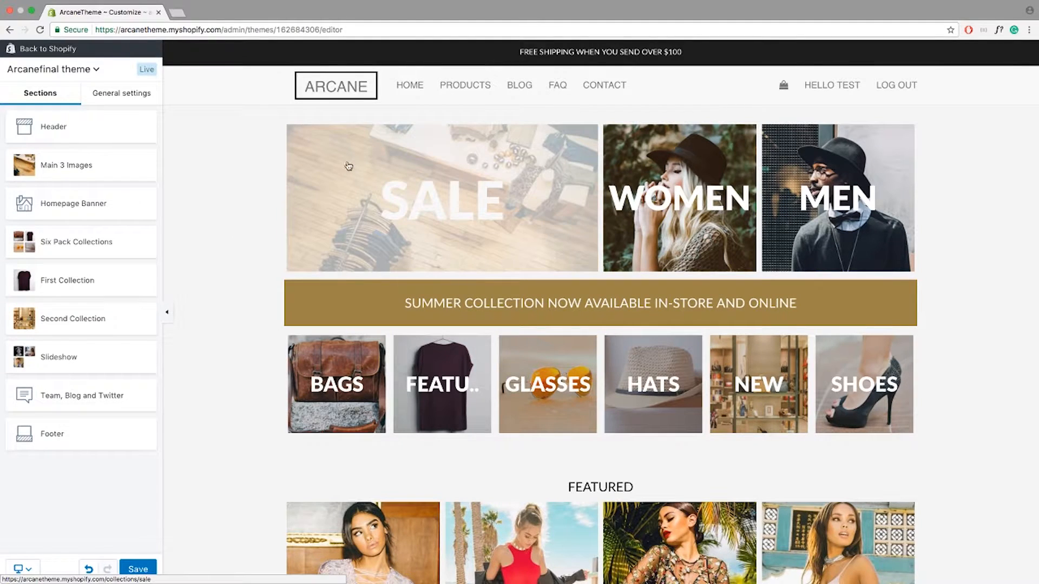
Go to the store's Products page in the preview and open the Collection pages section settings.
click(469, 86)
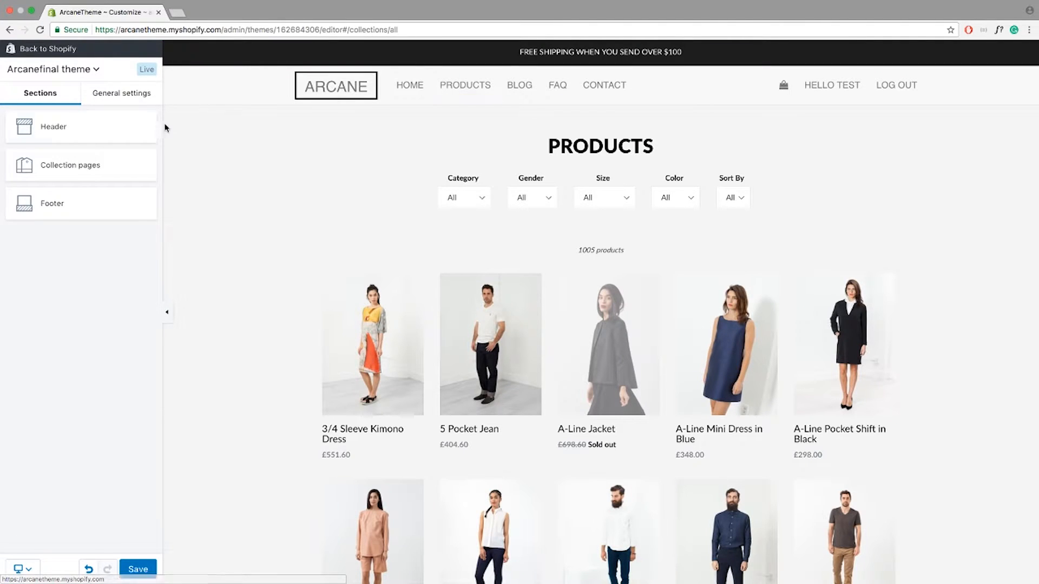
click(77, 172)
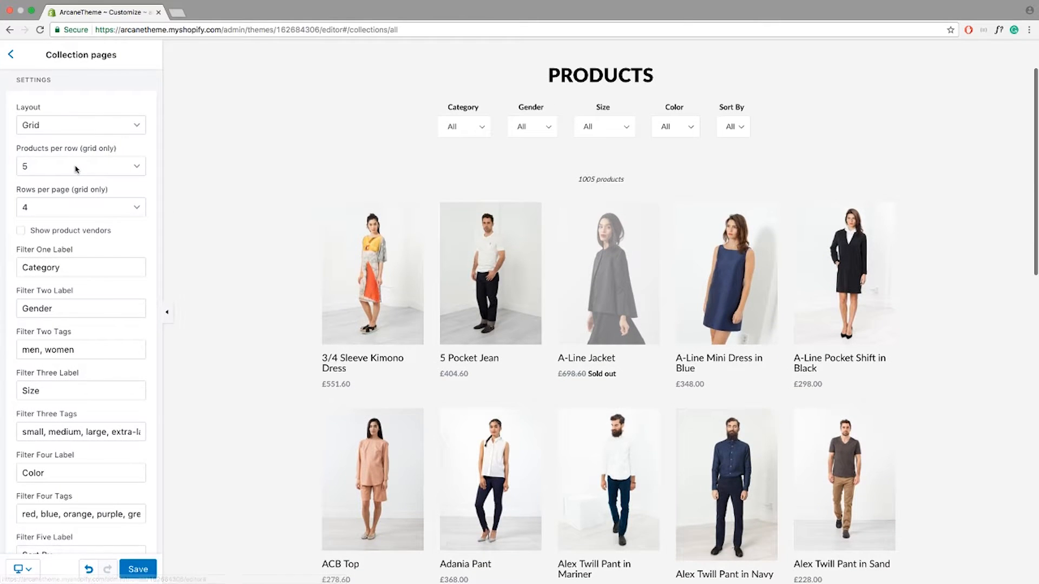
Try the List layout for the collection pages, look over the product list, and return the layout to Grid.
click(44, 126)
click(41, 134)
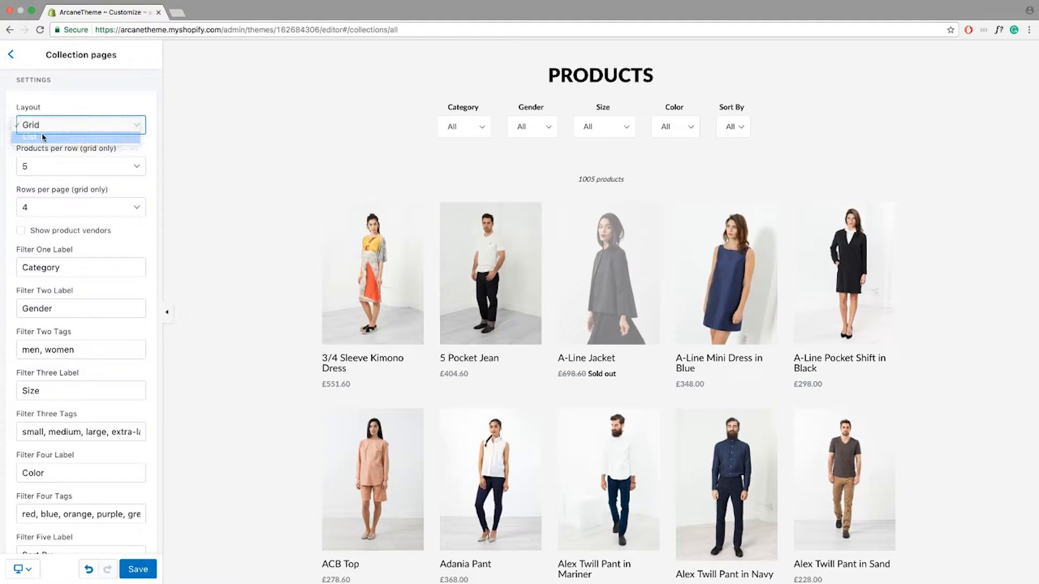
scroll(382, 275, down, 6)
scroll(382, 276, up, 5)
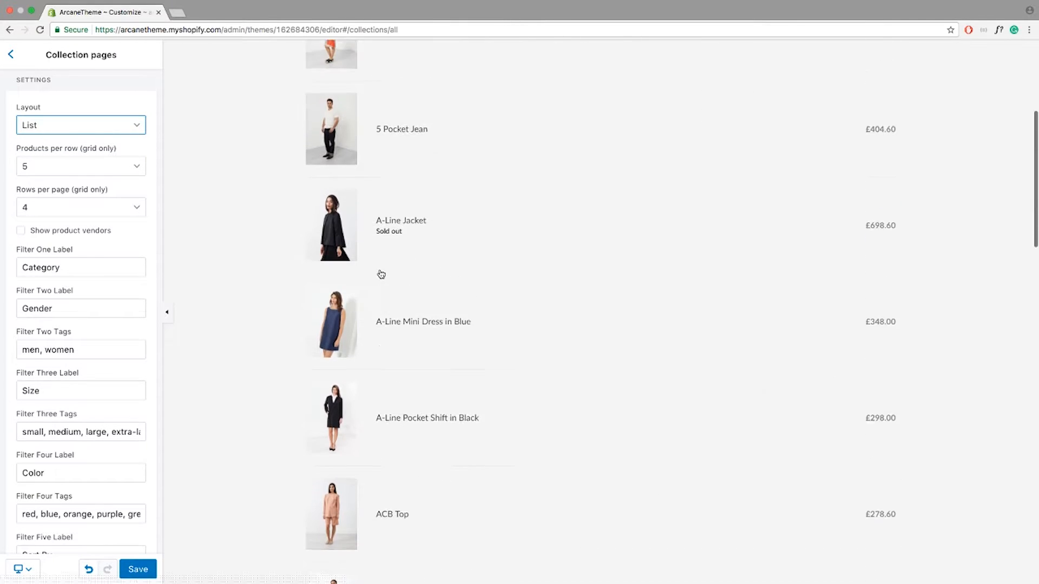
click(51, 124)
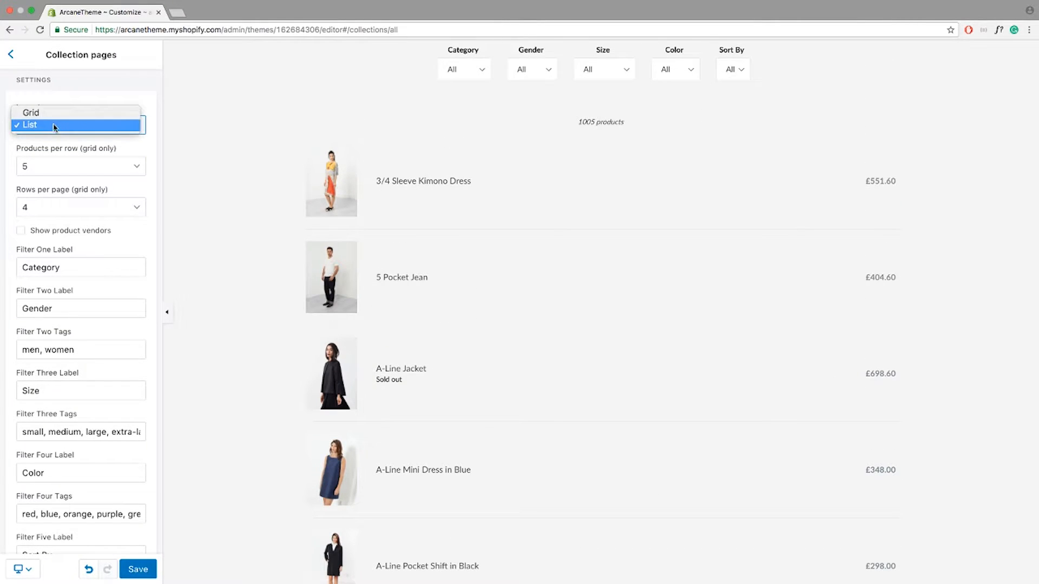
click(48, 114)
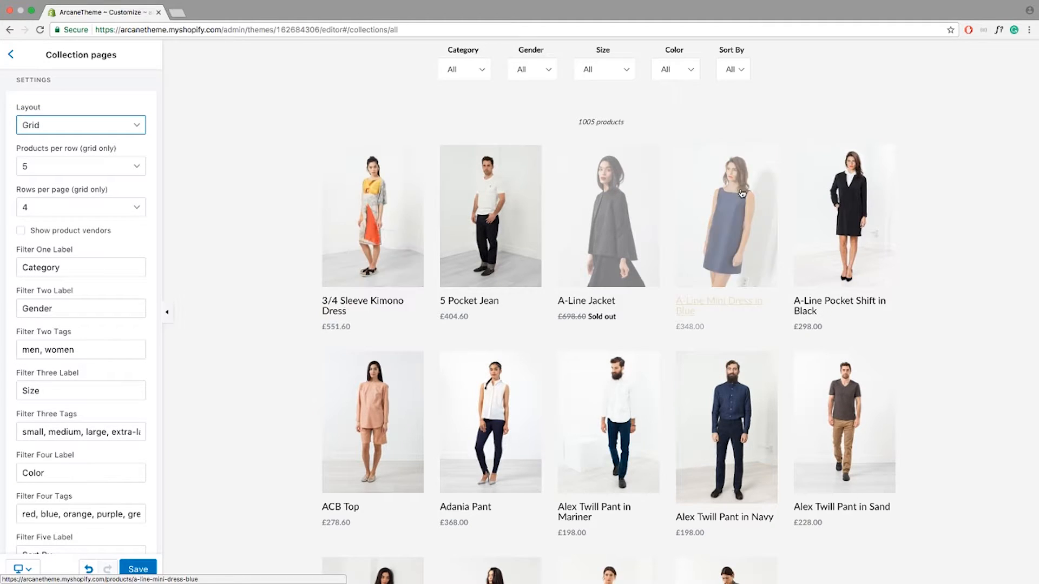
Set the collection grid to 4 products per row and 2 rows per page, checking the product preview.
click(107, 169)
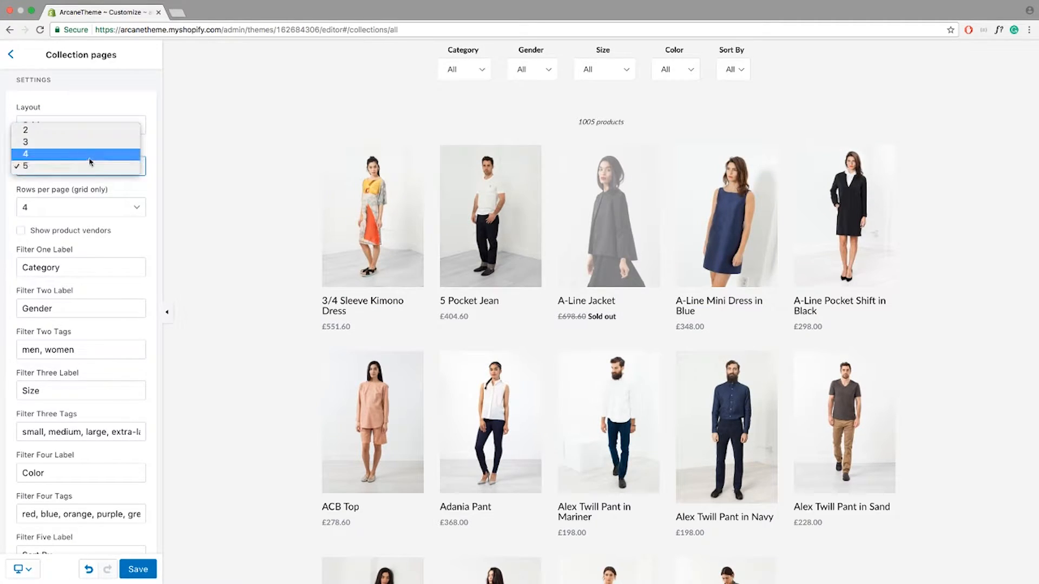
click(82, 155)
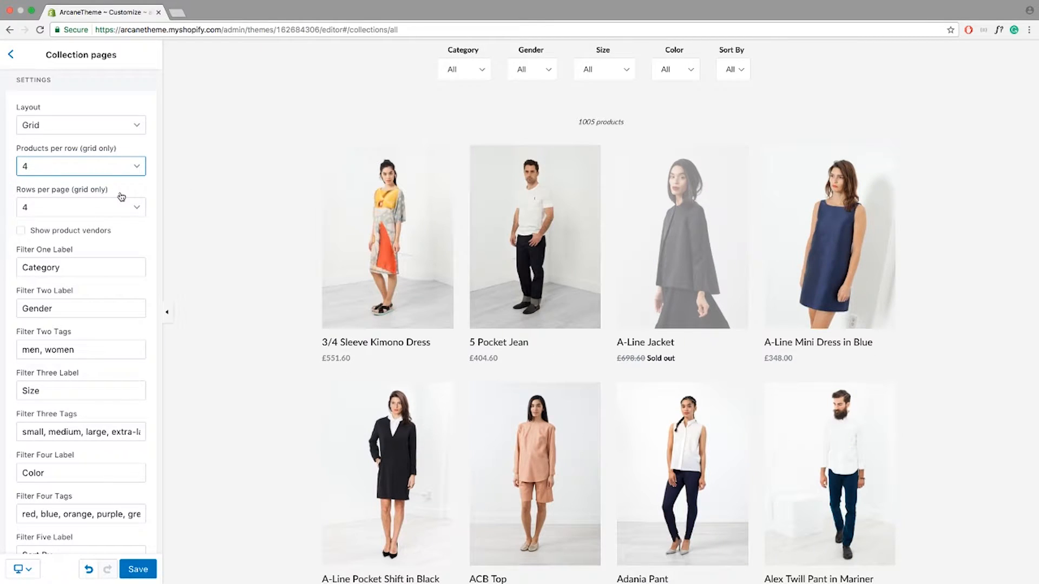
scroll(301, 221, down, 10)
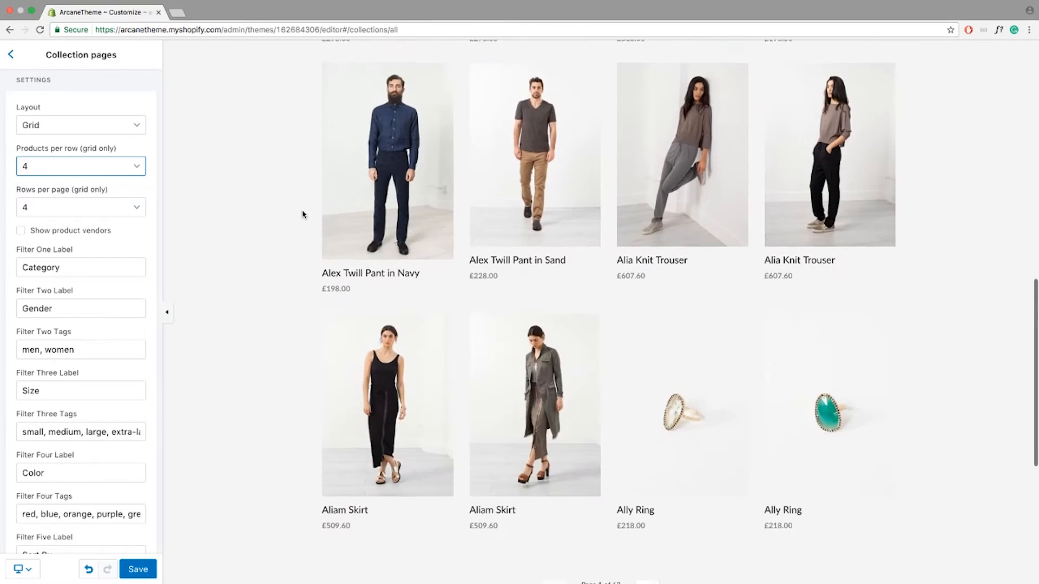
scroll(301, 221, up, 7)
click(111, 208)
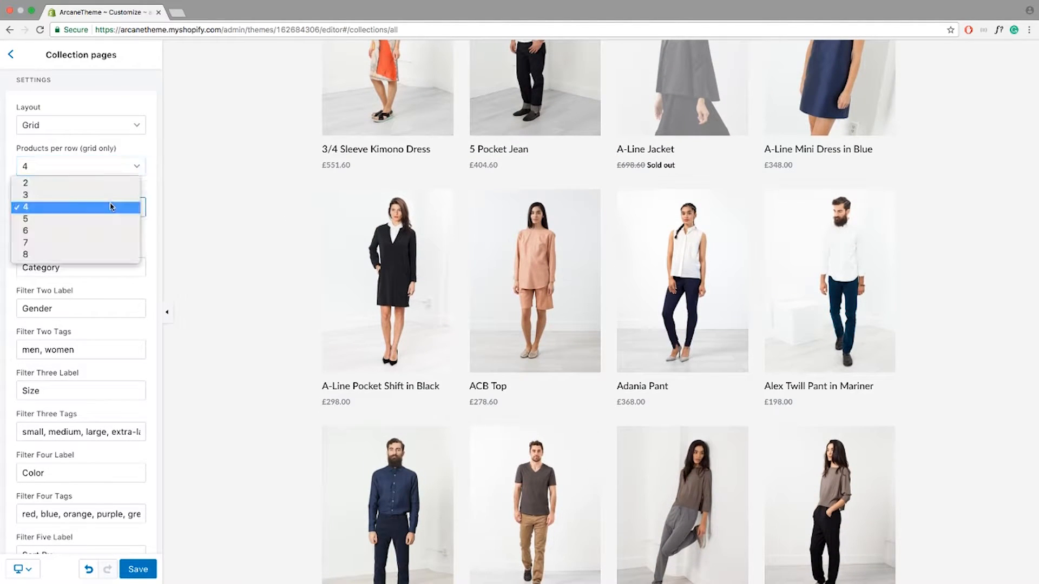
click(68, 184)
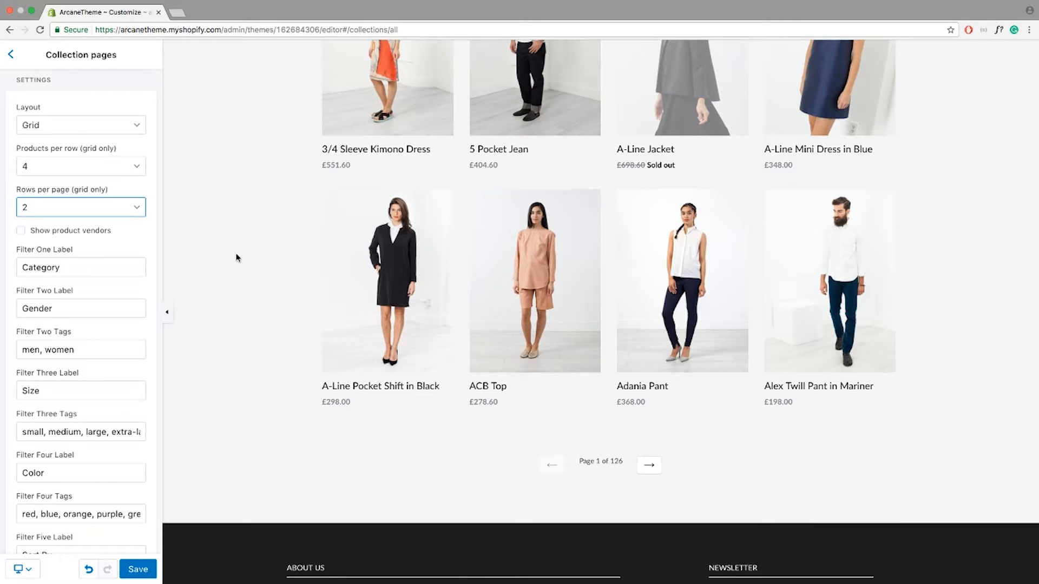
scroll(237, 258, up, 5)
scroll(487, 281, down, 2)
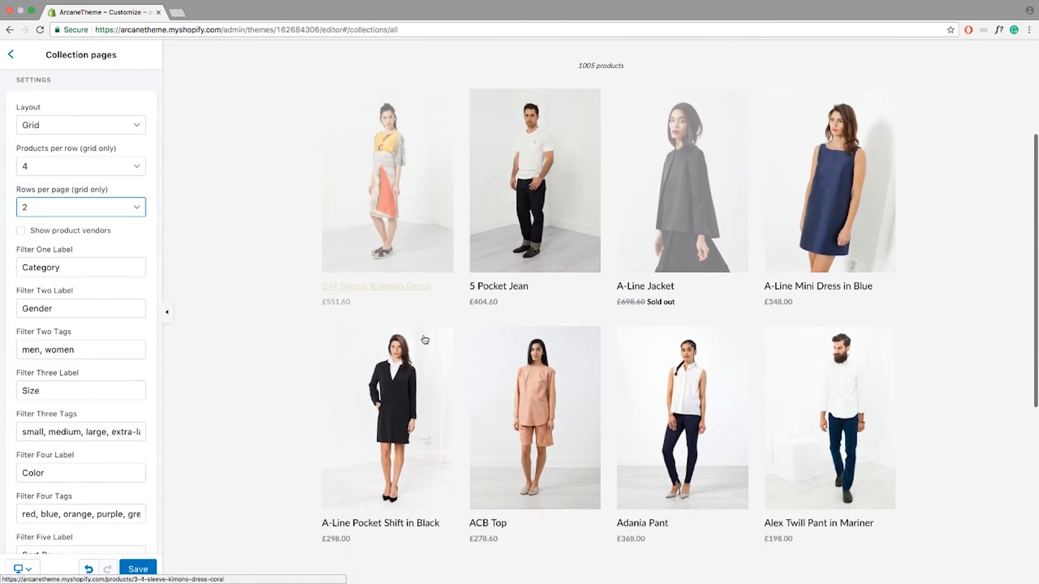
Try showing product vendors on the collection pages, and hide them again.
click(21, 231)
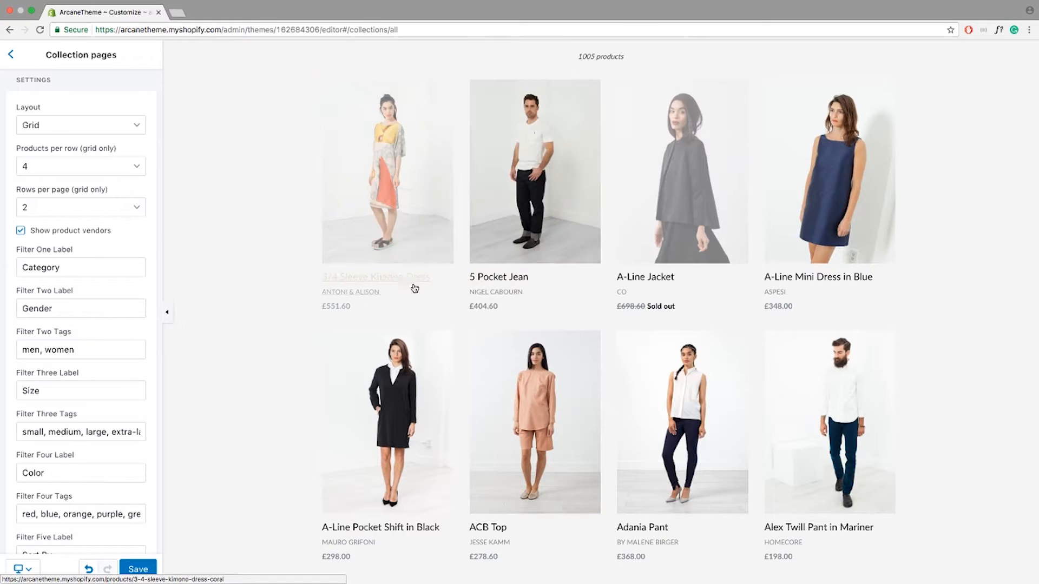
click(21, 231)
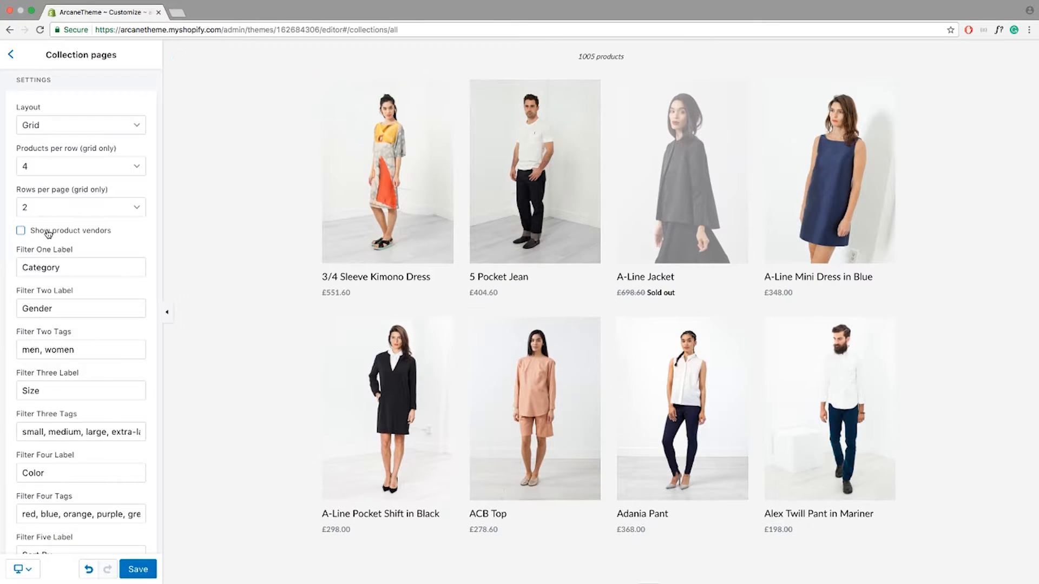
scroll(52, 235, down, 1)
scroll(478, 222, up, 4)
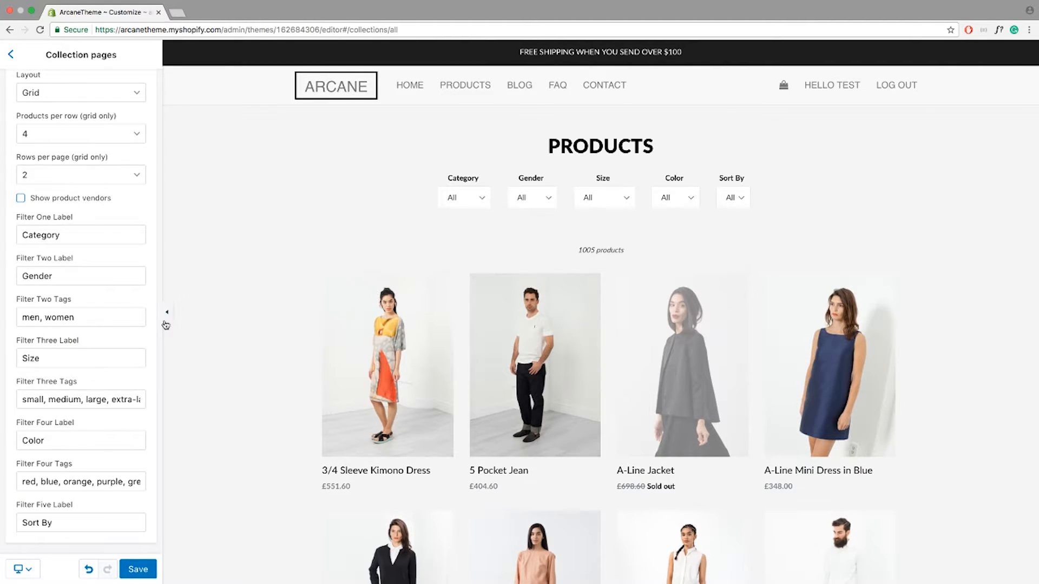
Try "test" as the Filter Three label and look through that filter's options on the Products page.
click(95, 357)
key(BackSpace)
text(test)
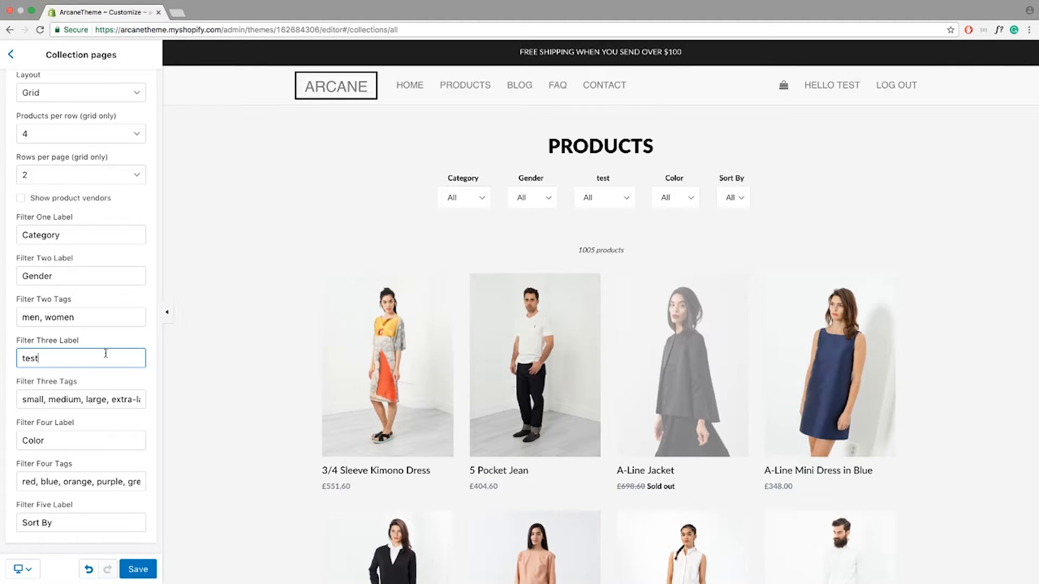
click(606, 204)
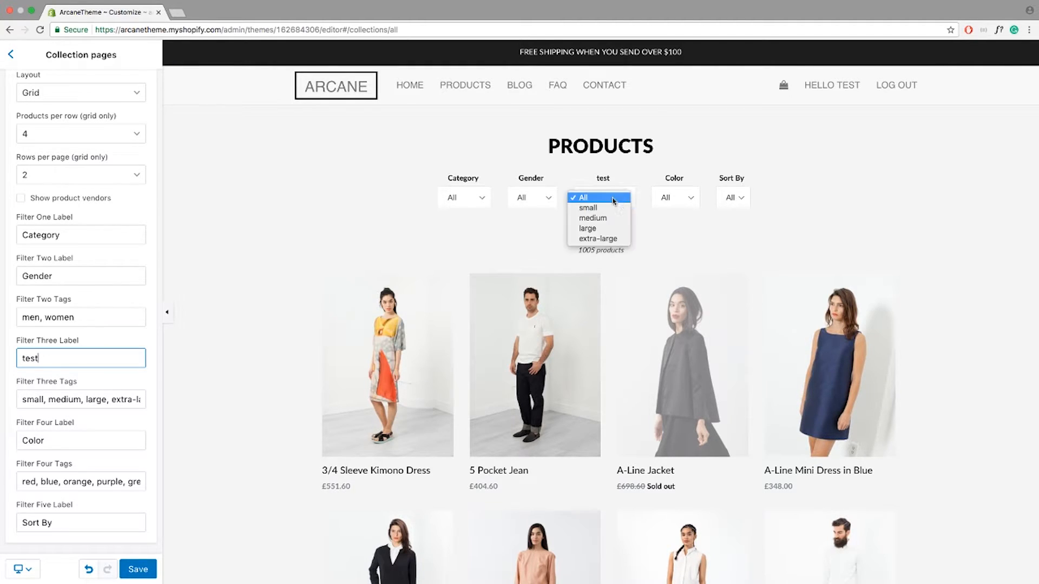
click(627, 191)
click(626, 191)
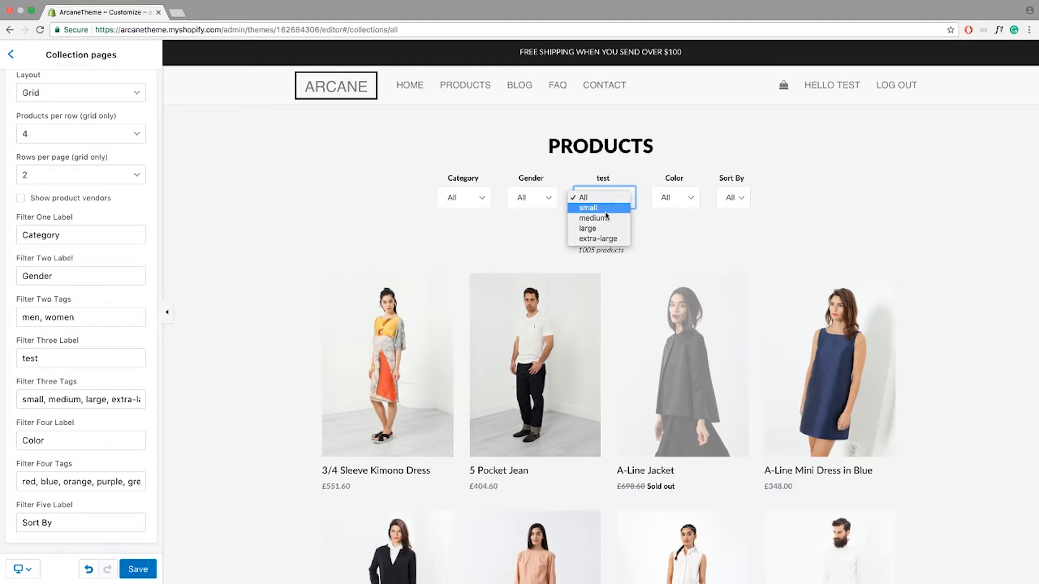
click(511, 230)
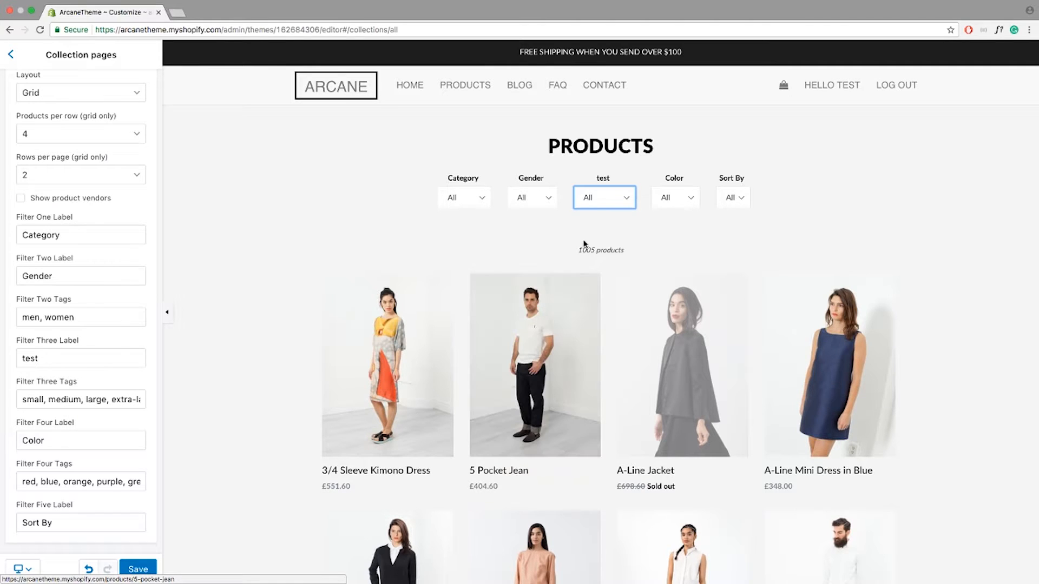
click(601, 204)
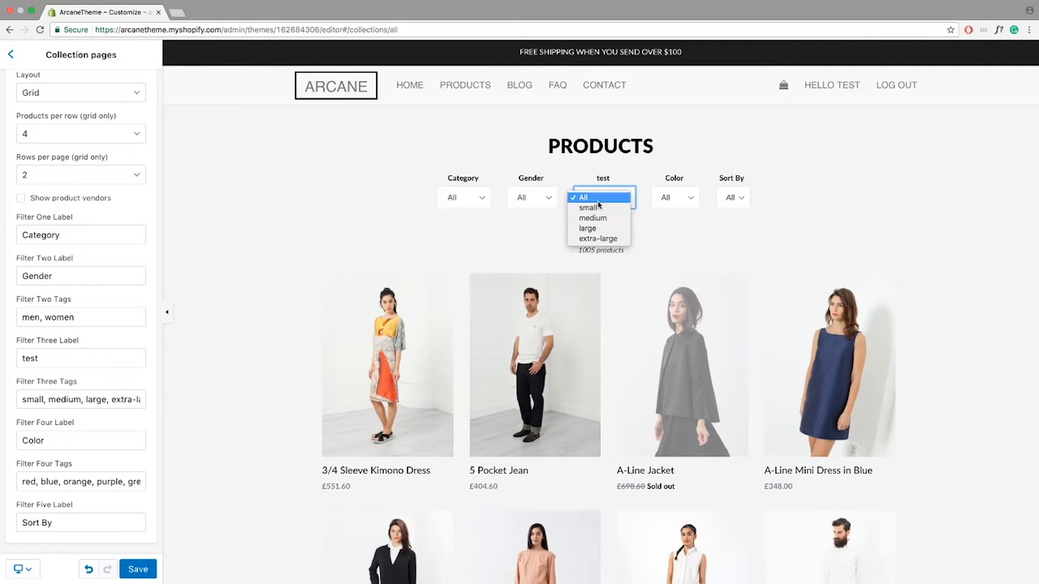
click(542, 223)
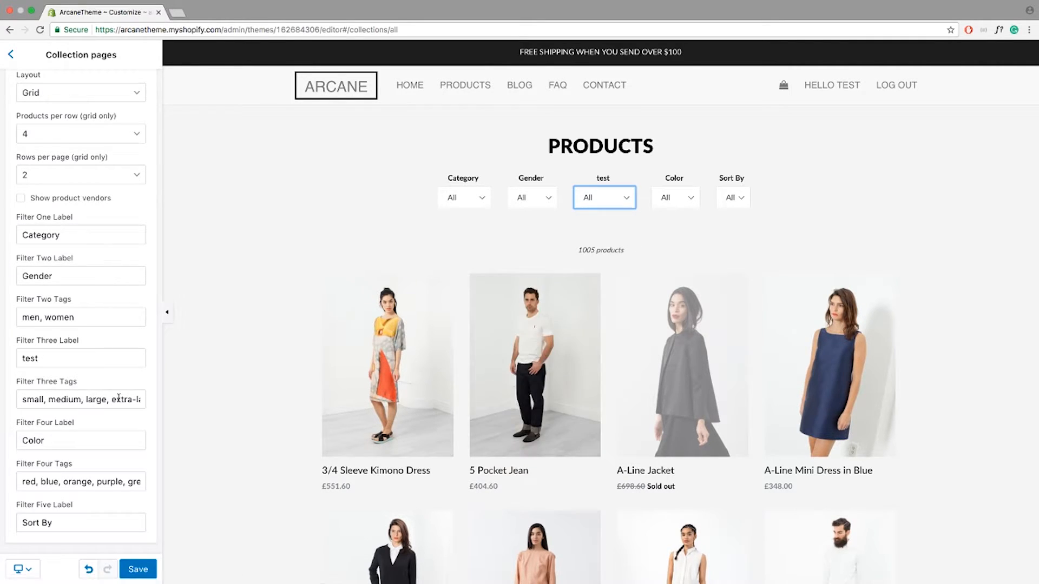
Add XXL to the end of the Filter Three tags and check the filter's options on the Products page.
drag(137, 399, 170, 401)
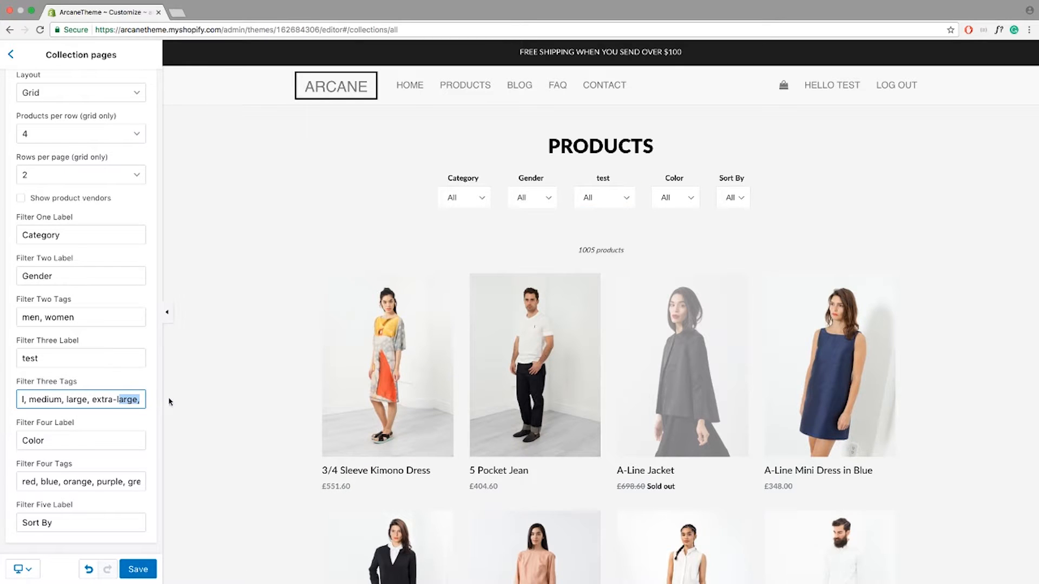
click(142, 401)
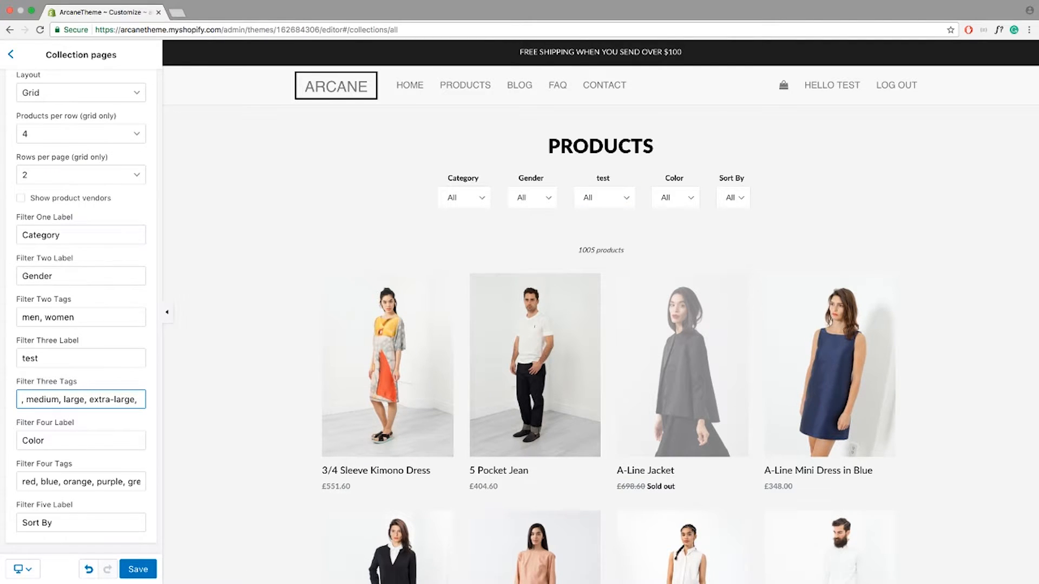
text(XXL)
click(586, 203)
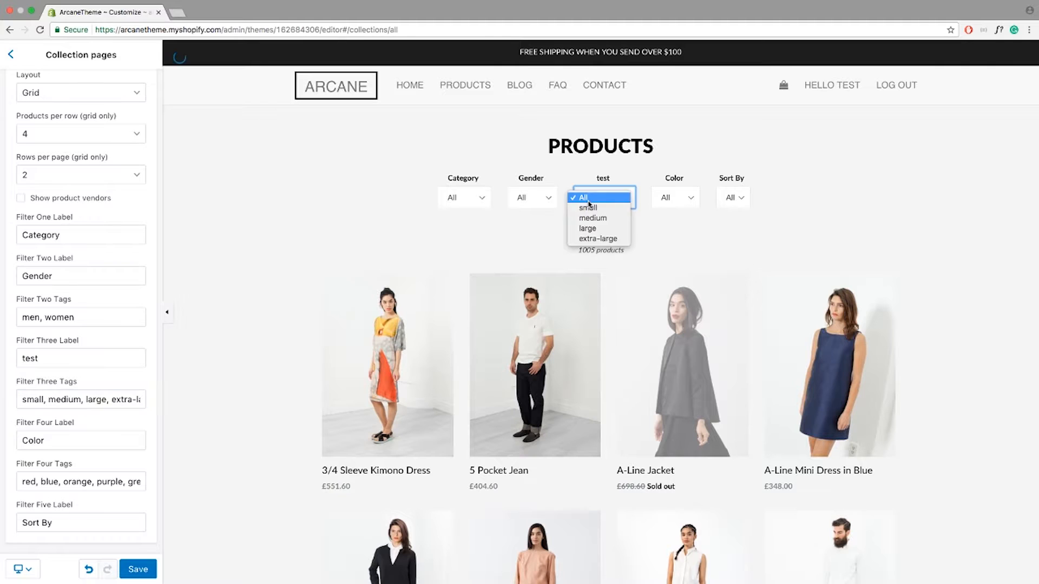
click(595, 206)
click(597, 210)
click(519, 242)
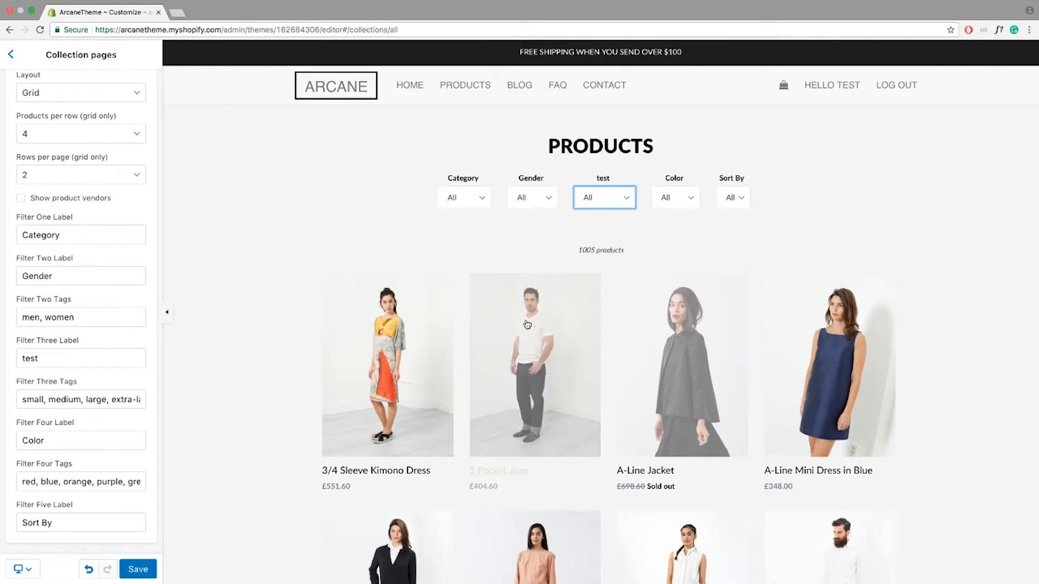
drag(120, 402, 149, 400)
click(129, 400)
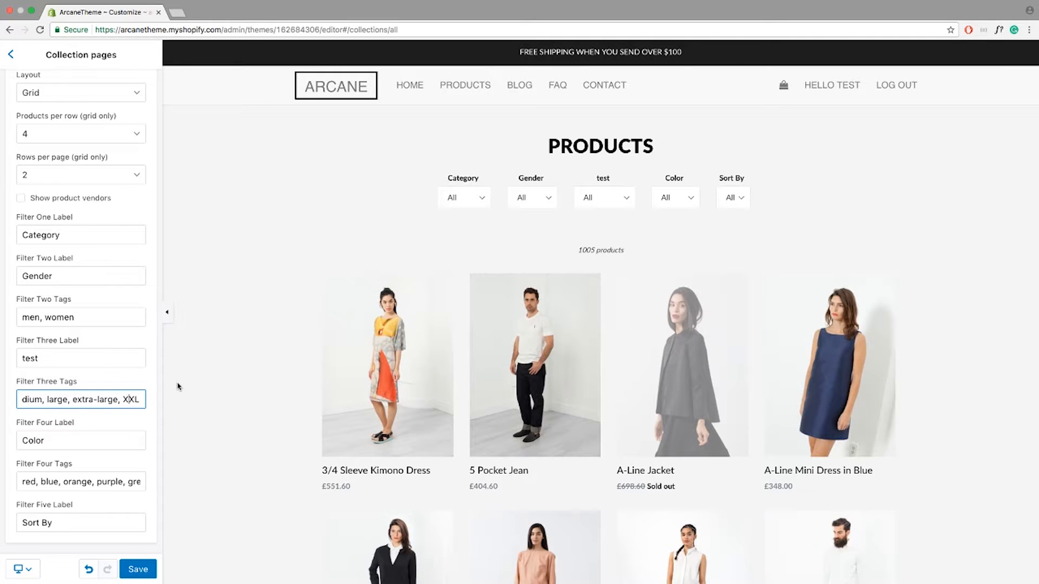
click(580, 207)
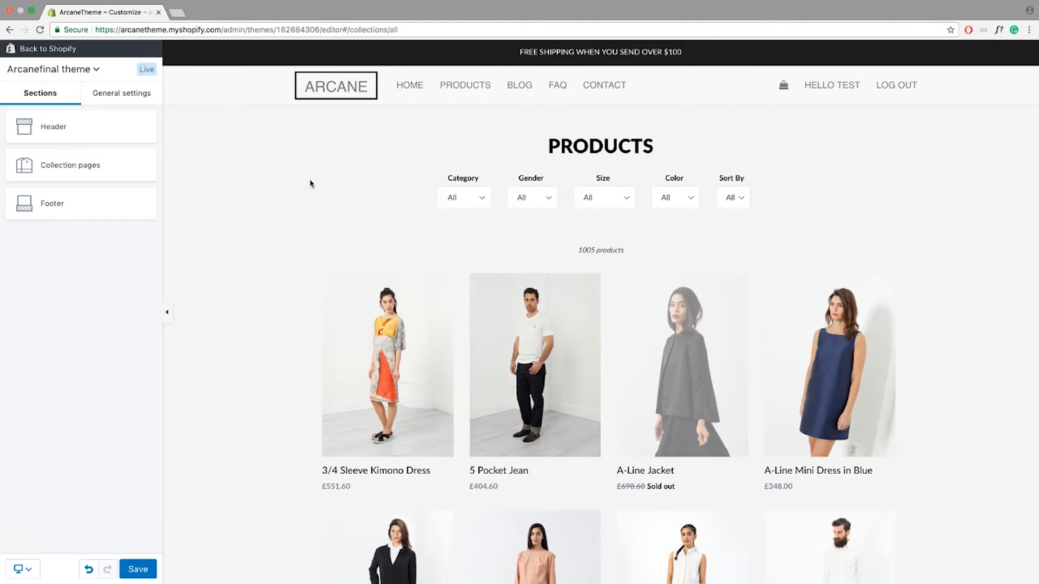
Open the Product pages settings for the 3/4 Sleeve Kimono Dress and set the image size to Medium.
scroll(260, 225, down, 2)
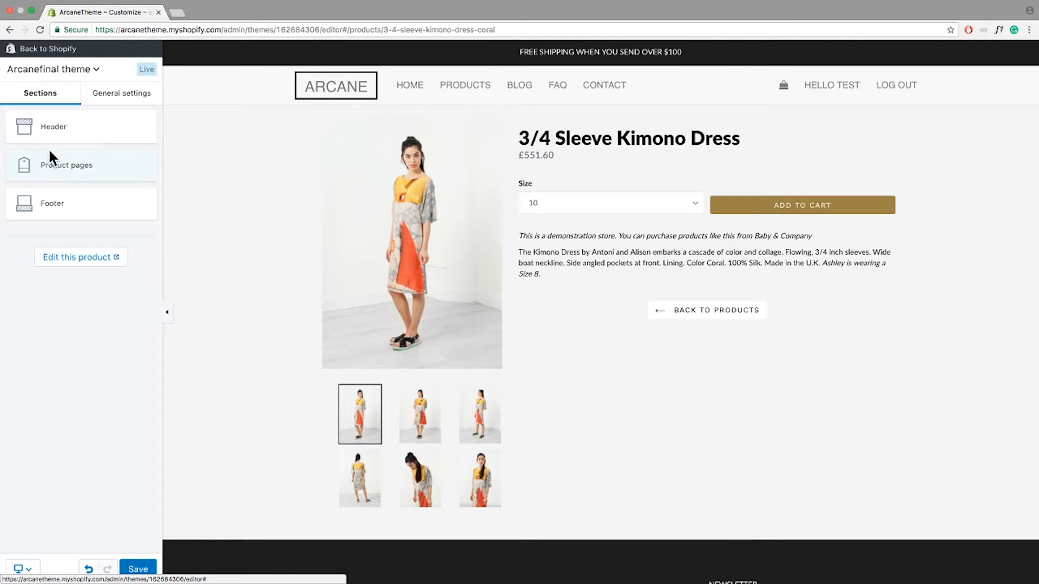
click(81, 166)
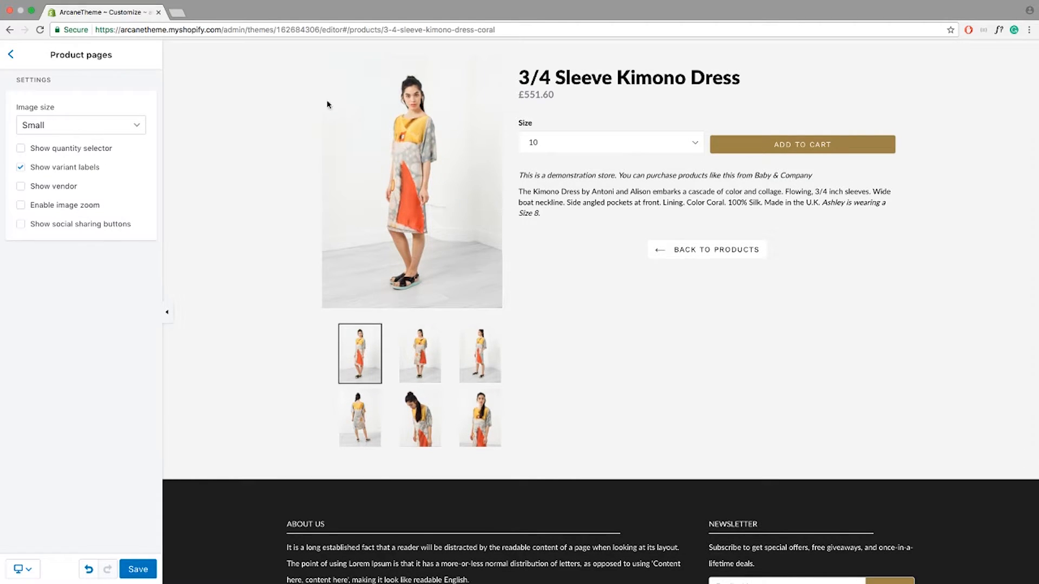
click(136, 119)
click(85, 139)
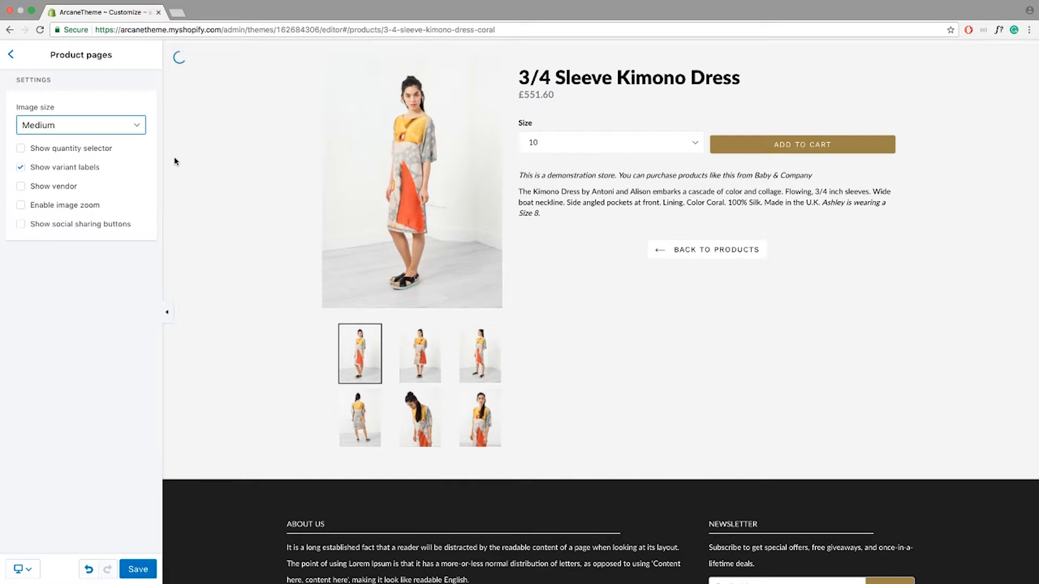
Set the product page image size to Small and show the quantity selector and the vendor.
click(41, 126)
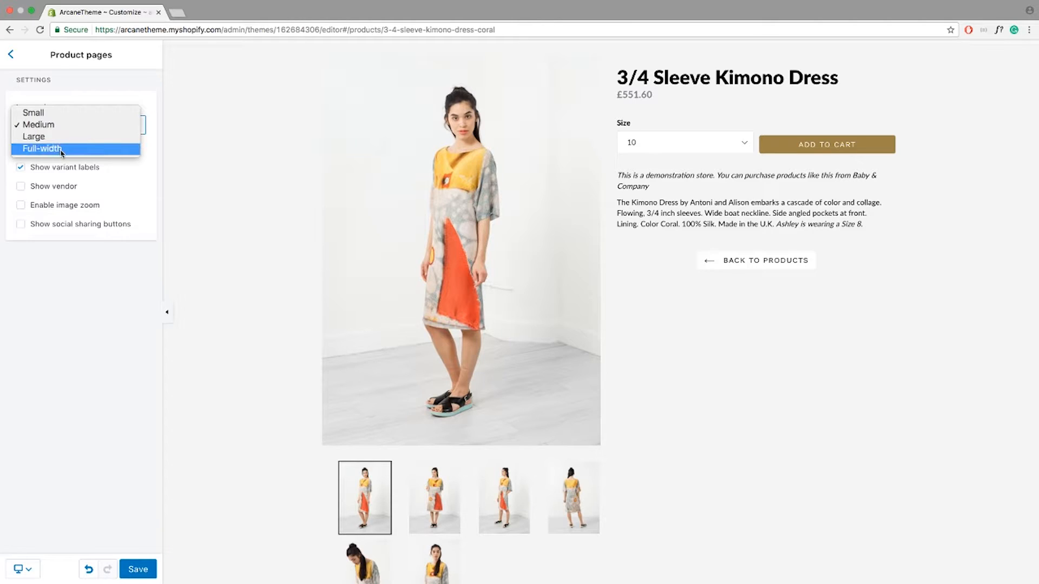
click(52, 118)
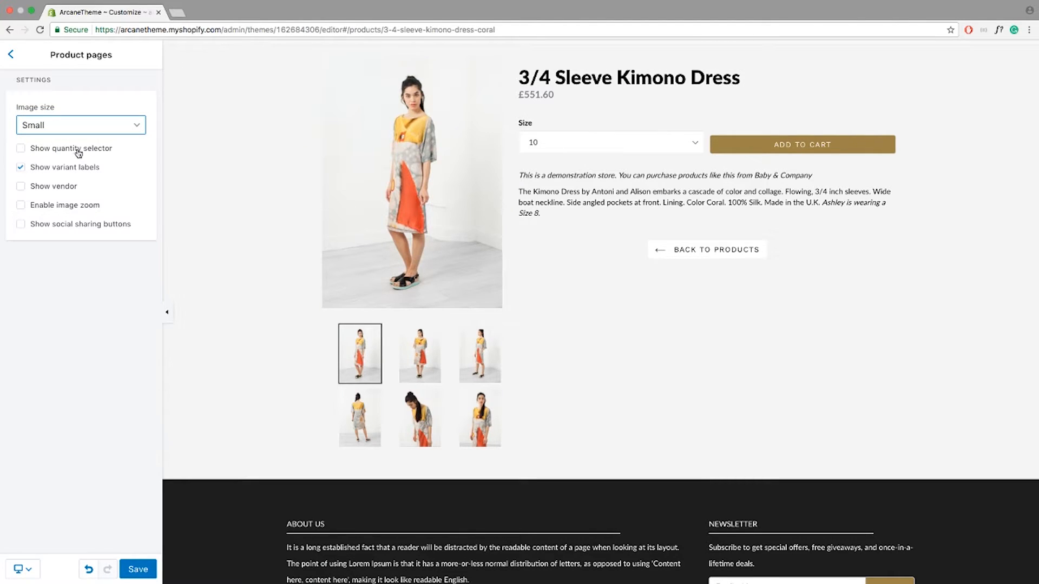
click(21, 148)
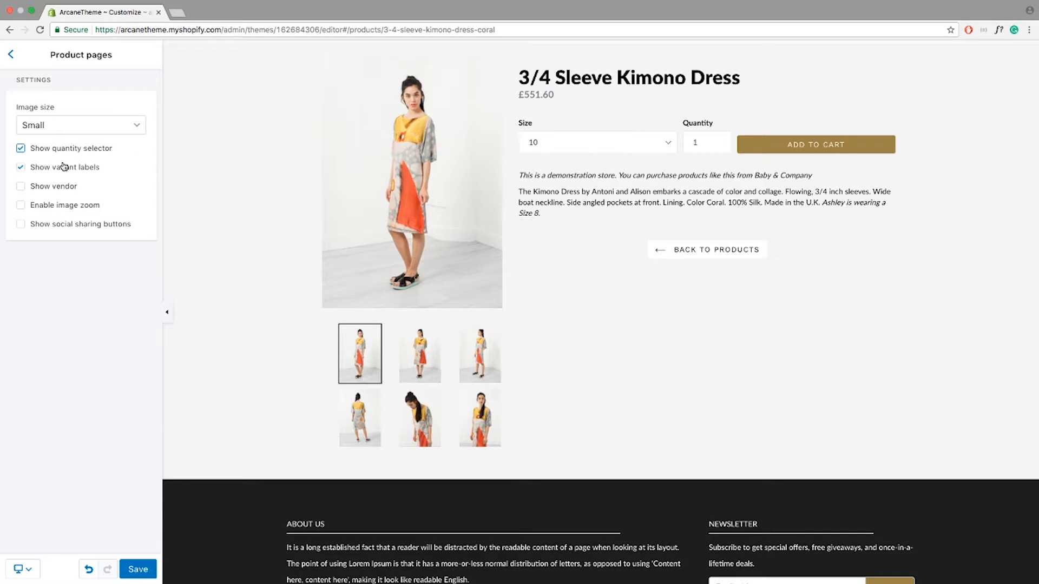
click(21, 187)
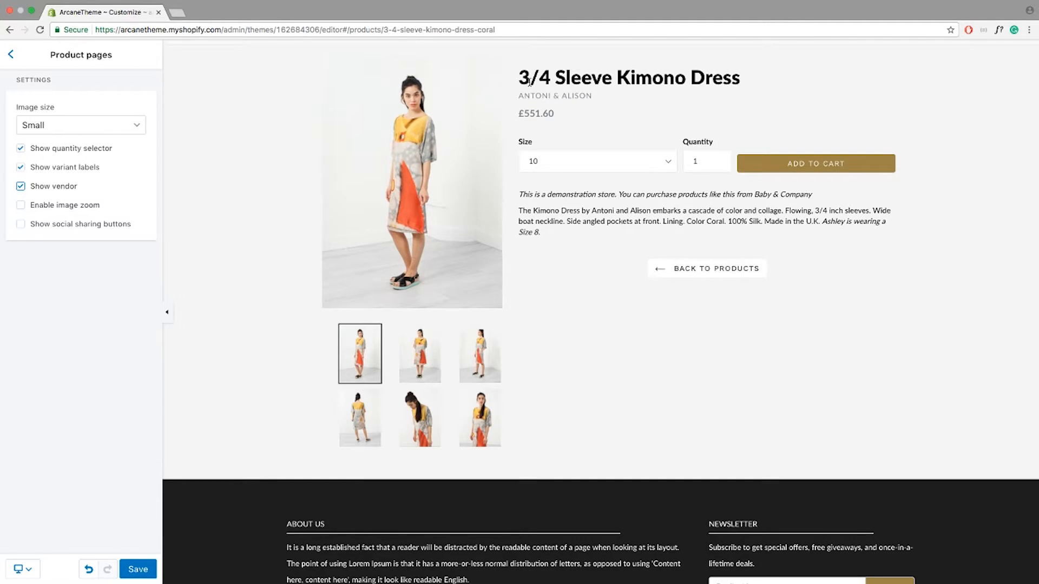
drag(585, 95, 519, 96)
click(525, 95)
Try image zoom and the social sharing buttons on the product page, and turn both off again.
click(21, 206)
click(42, 209)
click(97, 225)
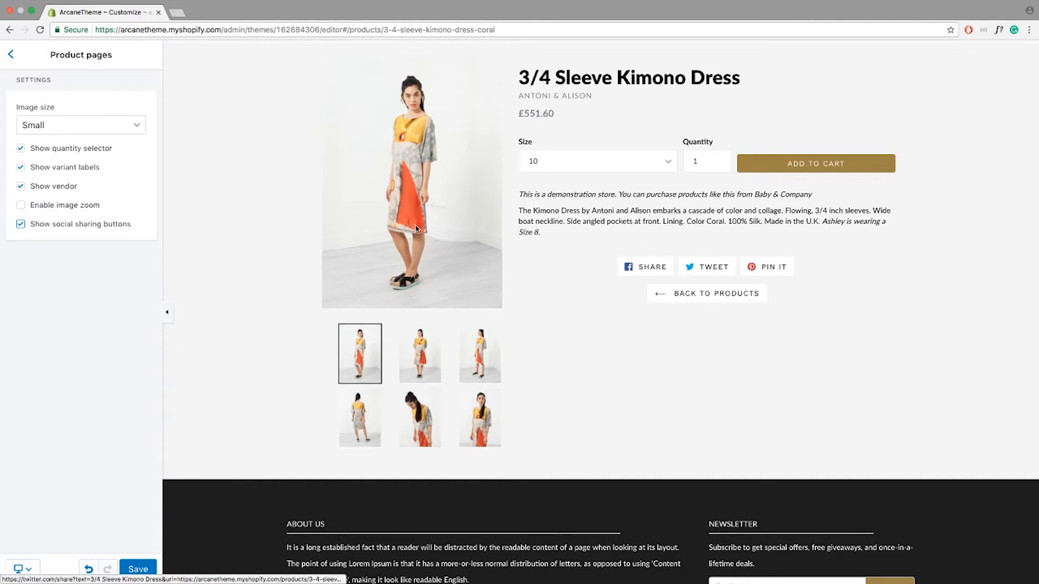
click(51, 226)
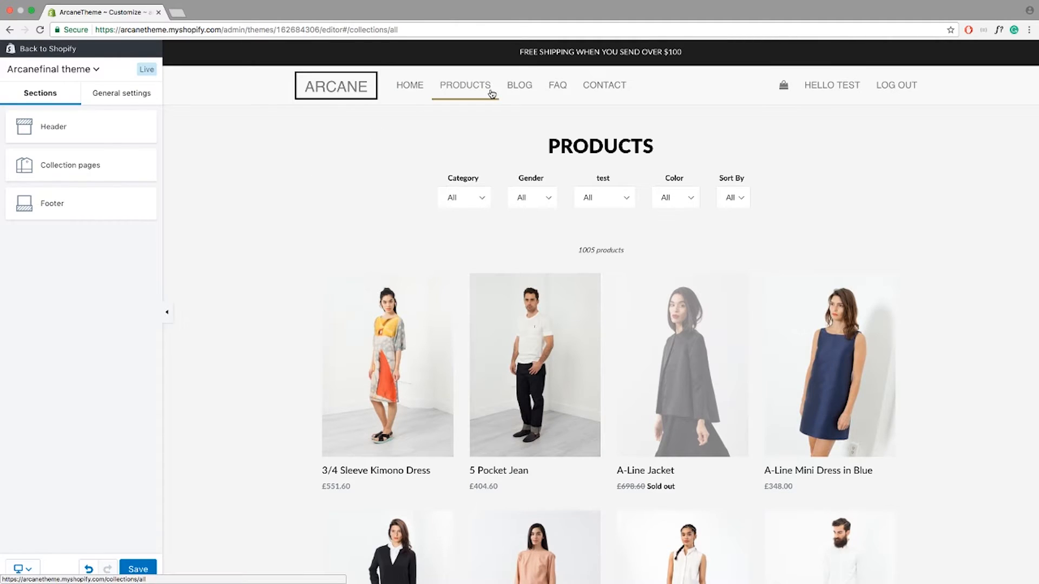
Open the Blog pages settings on the store's blog and try hiding the author and date.
click(512, 91)
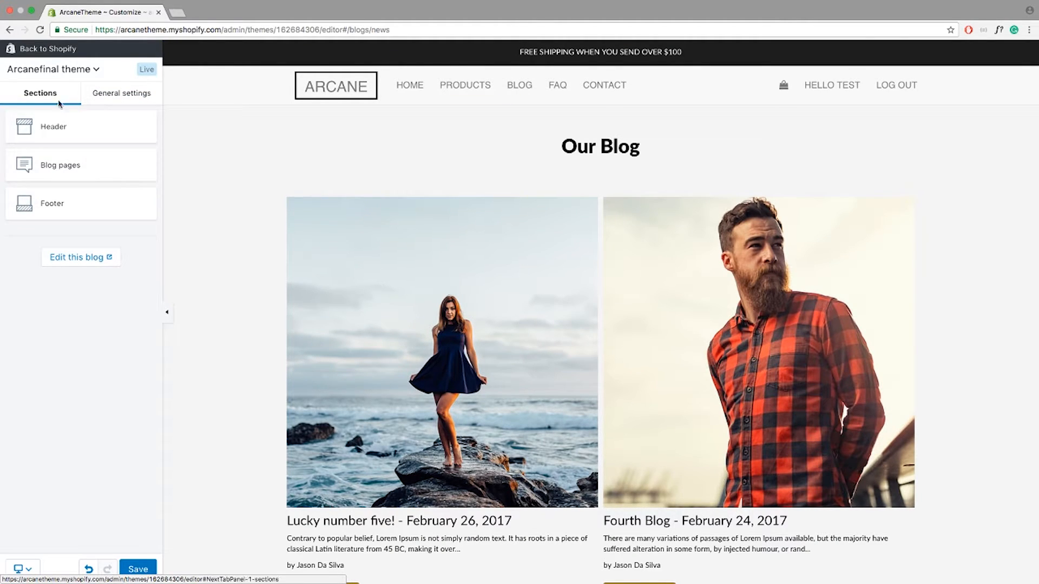
click(73, 169)
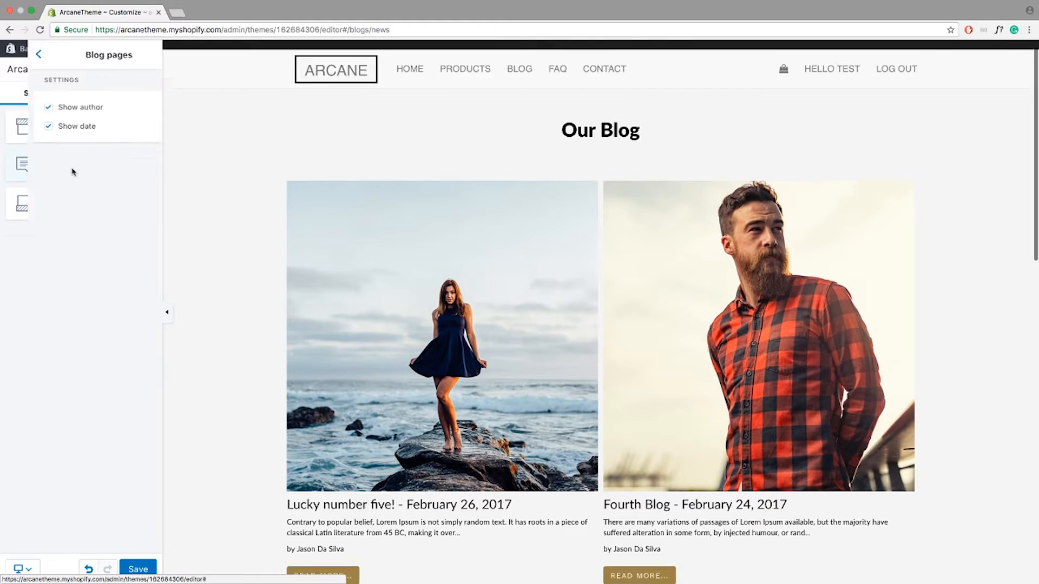
scroll(178, 206, down, 3)
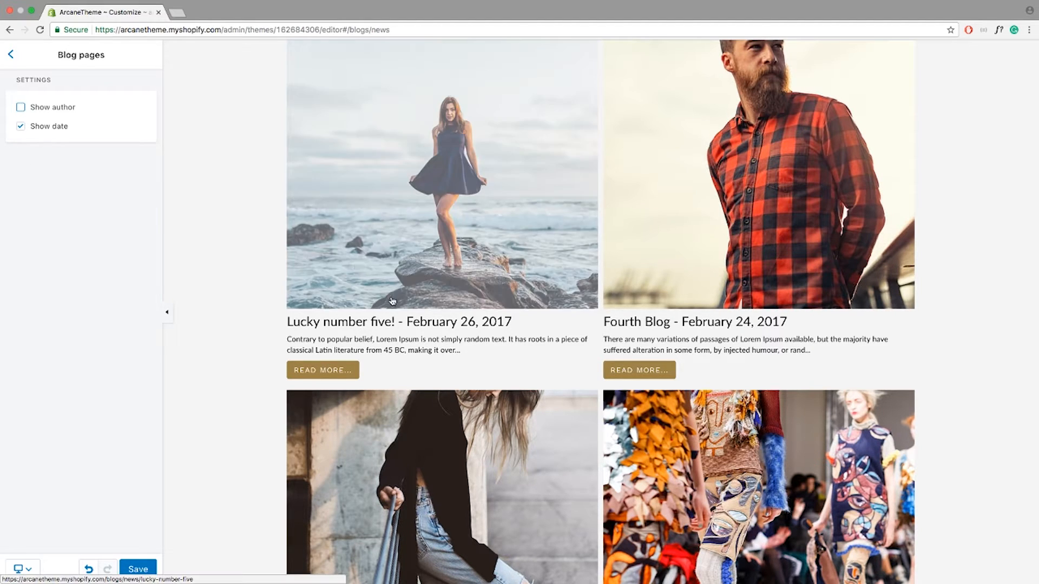
click(24, 127)
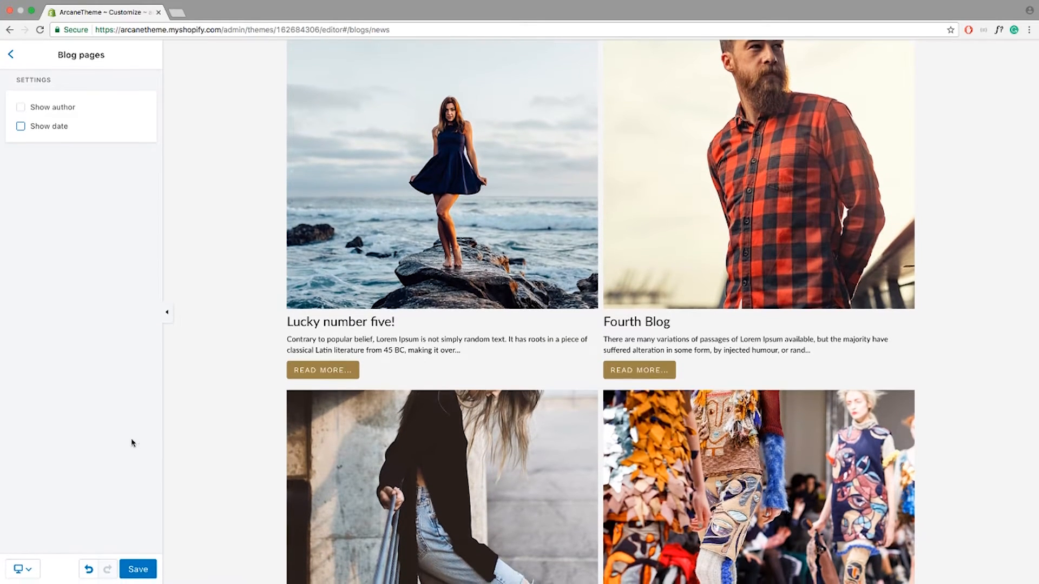
Open the "Lucky number five!" post and hide the author, date and social sharing buttons in the Posts settings.
scroll(222, 267, down, 2)
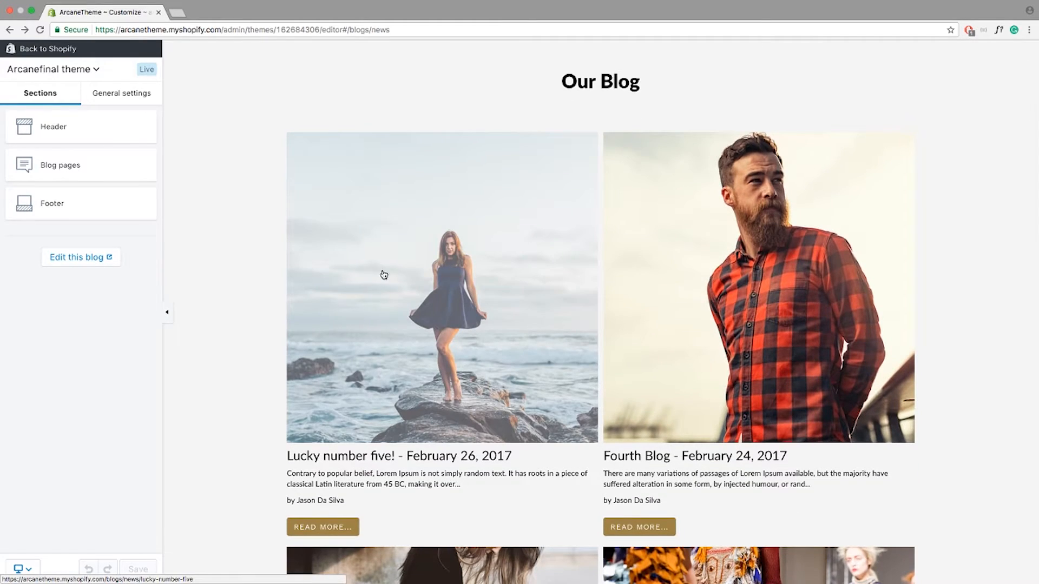
click(392, 276)
scroll(390, 287, down, 2)
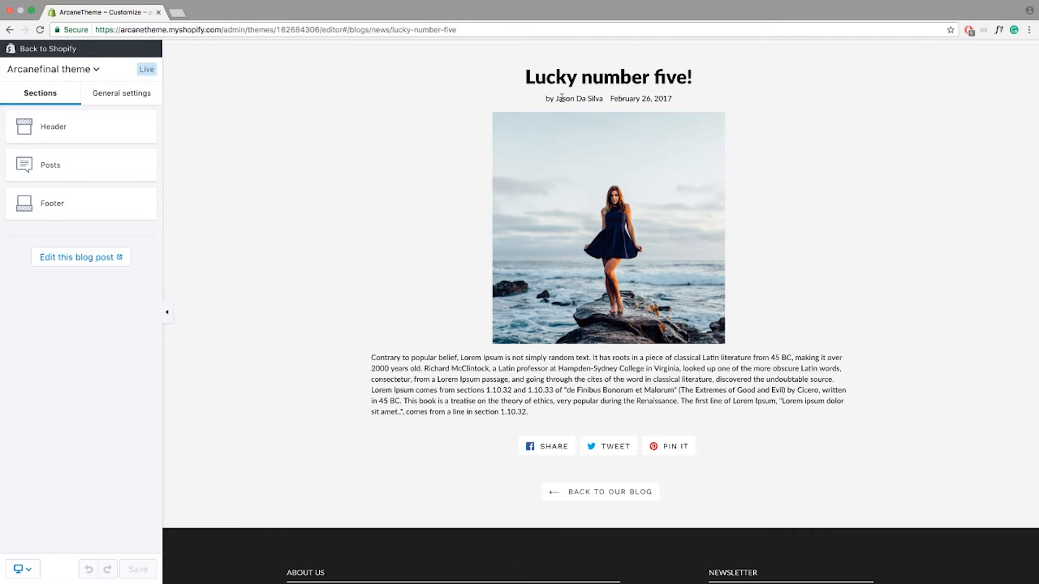
drag(617, 98, 675, 98)
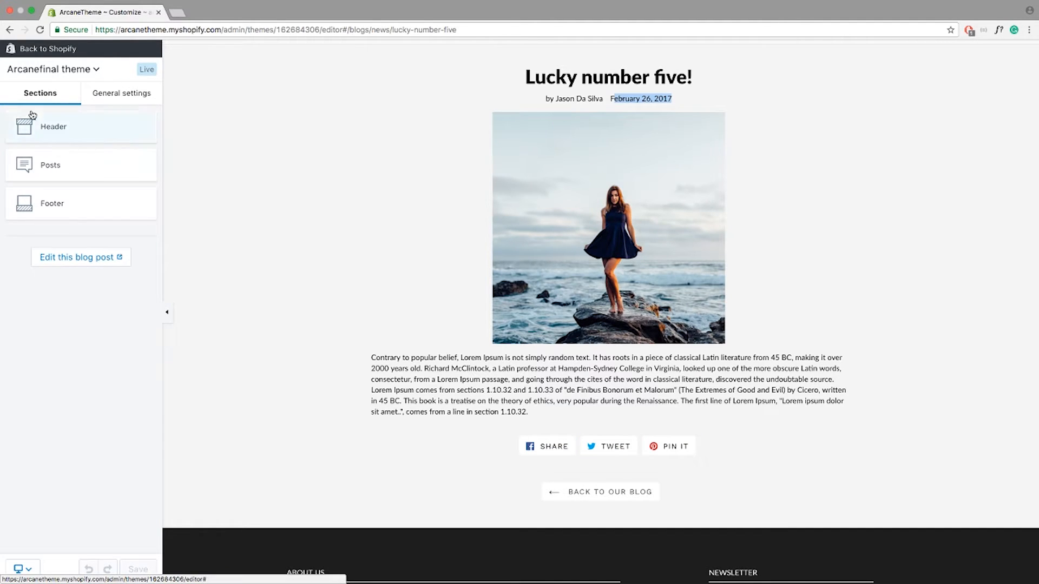
click(68, 178)
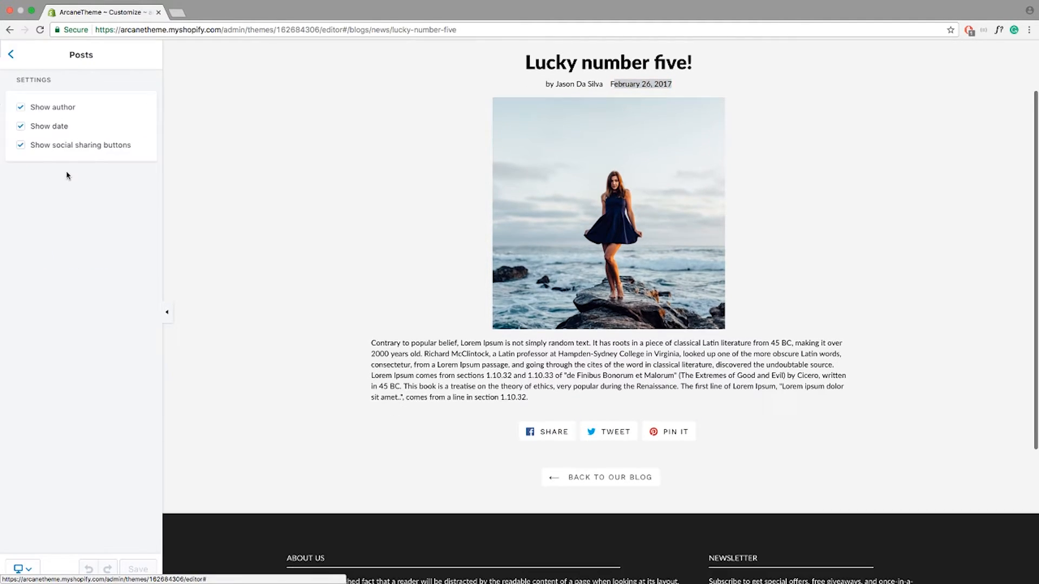
click(21, 107)
click(40, 128)
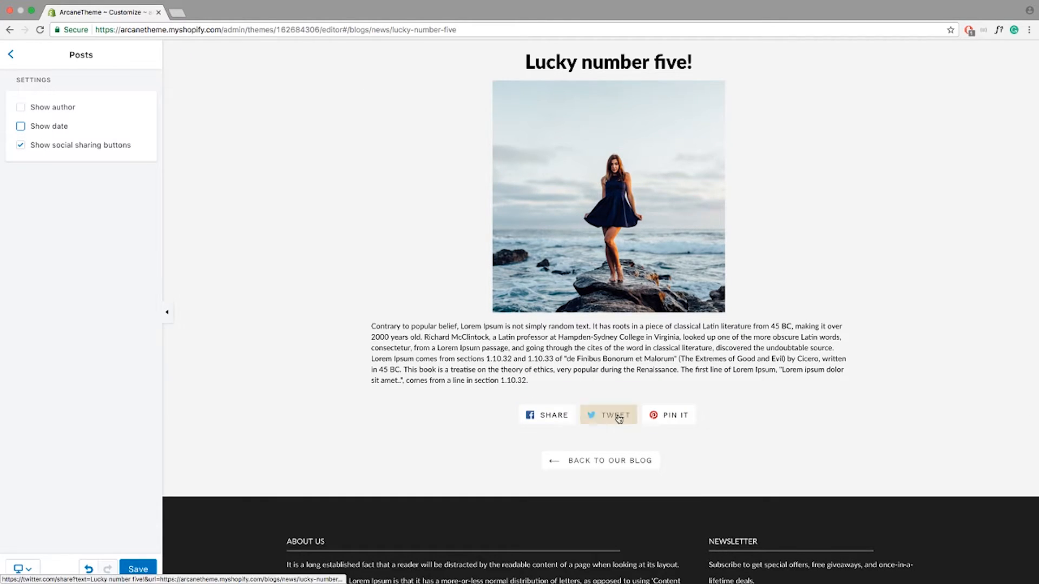
click(54, 144)
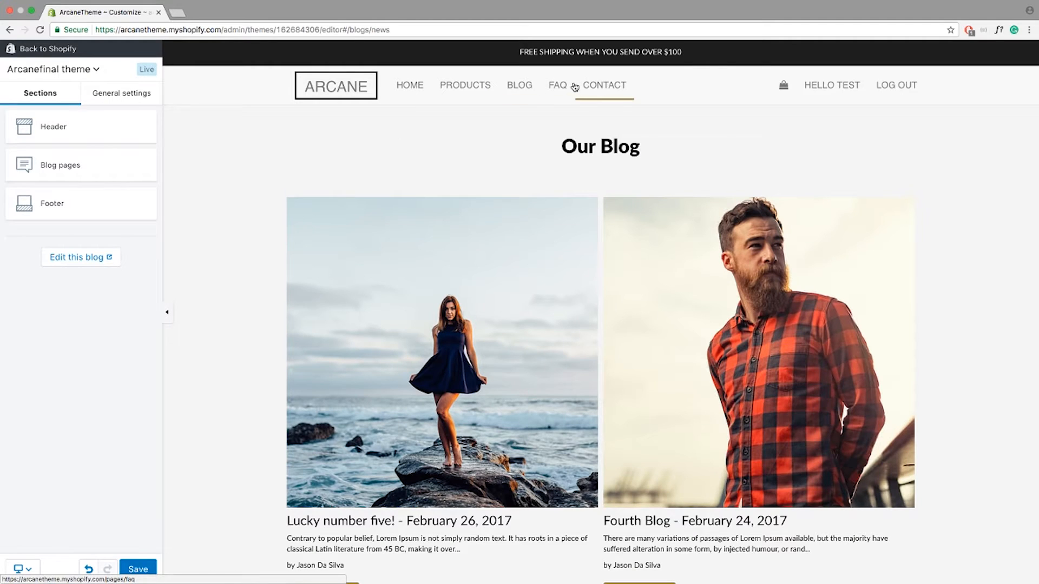
On the FAQ page, change the first entry's question to "Question 1" and its answer to "Answer 1".
click(558, 89)
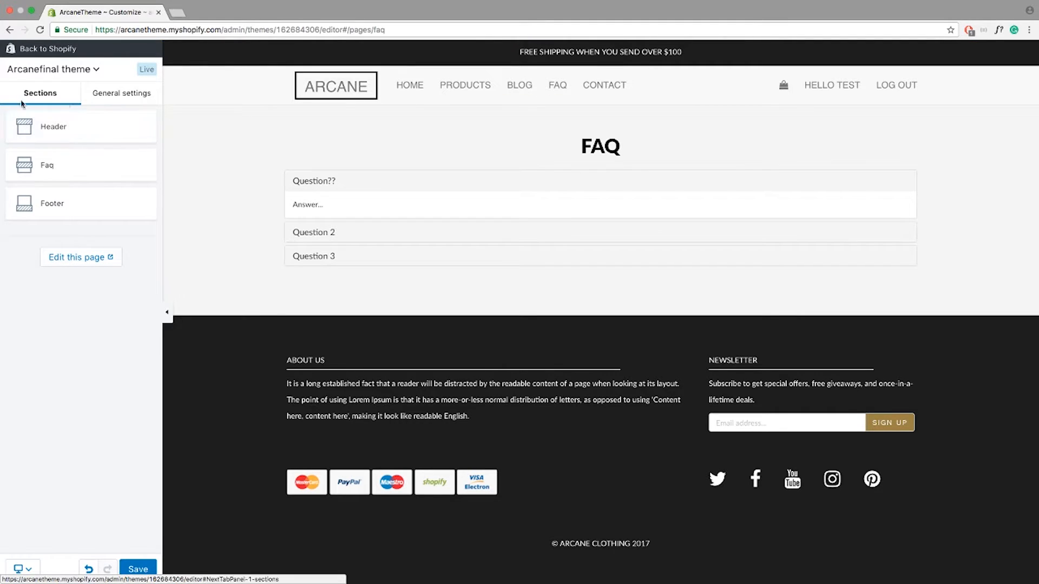
click(62, 167)
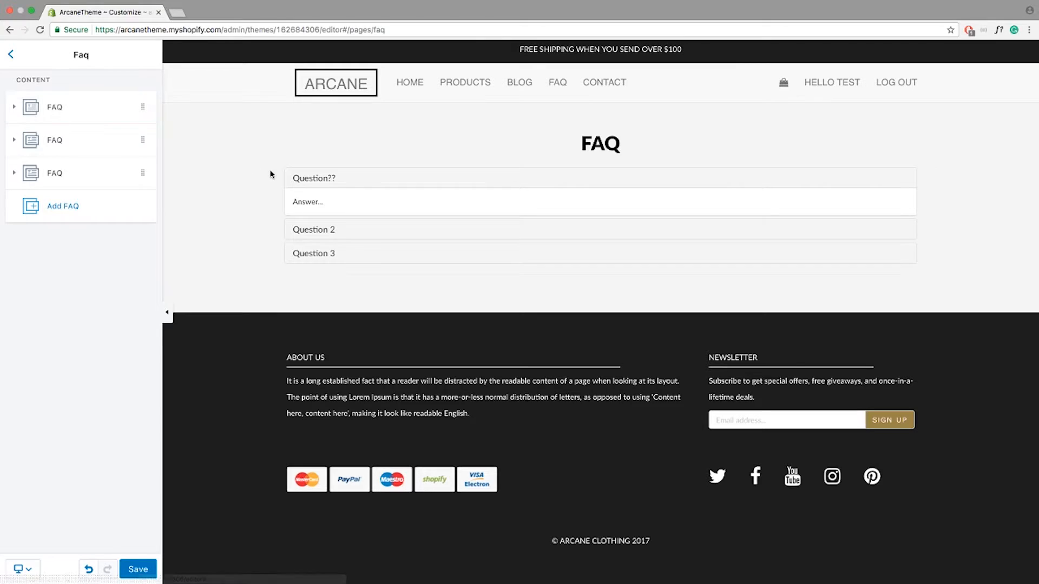
click(78, 109)
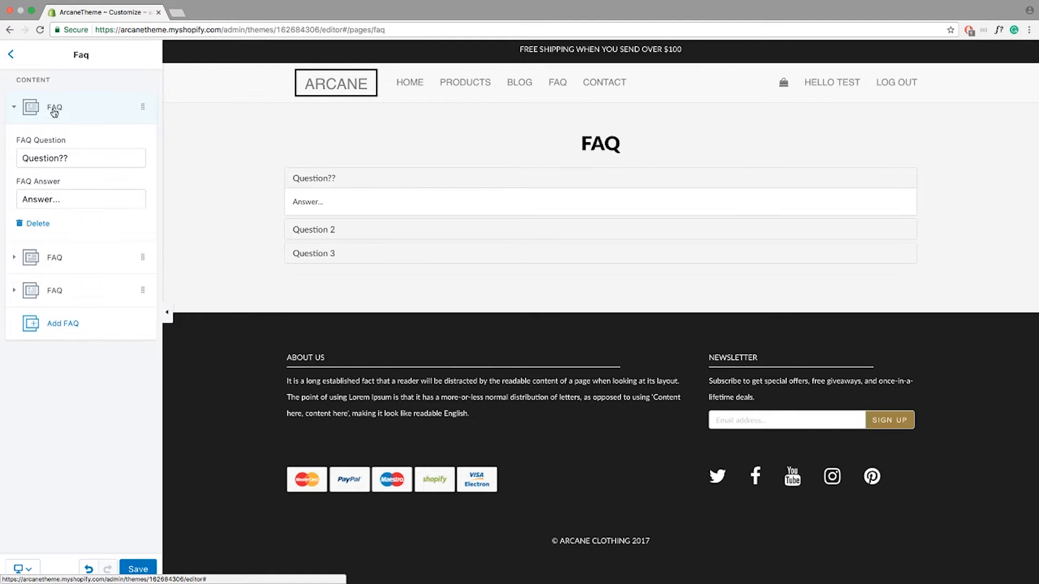
click(80, 157)
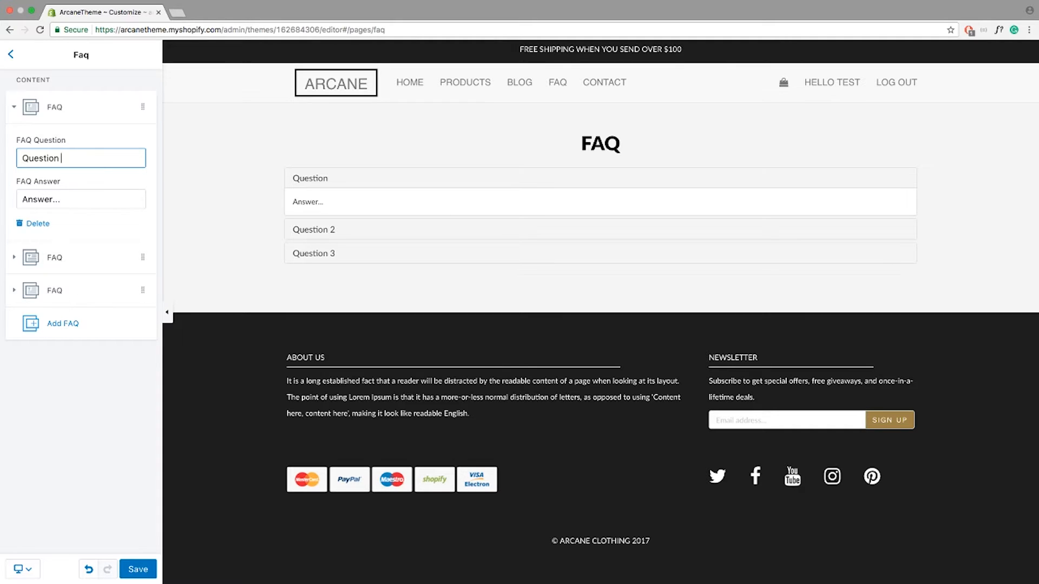
click(78, 198)
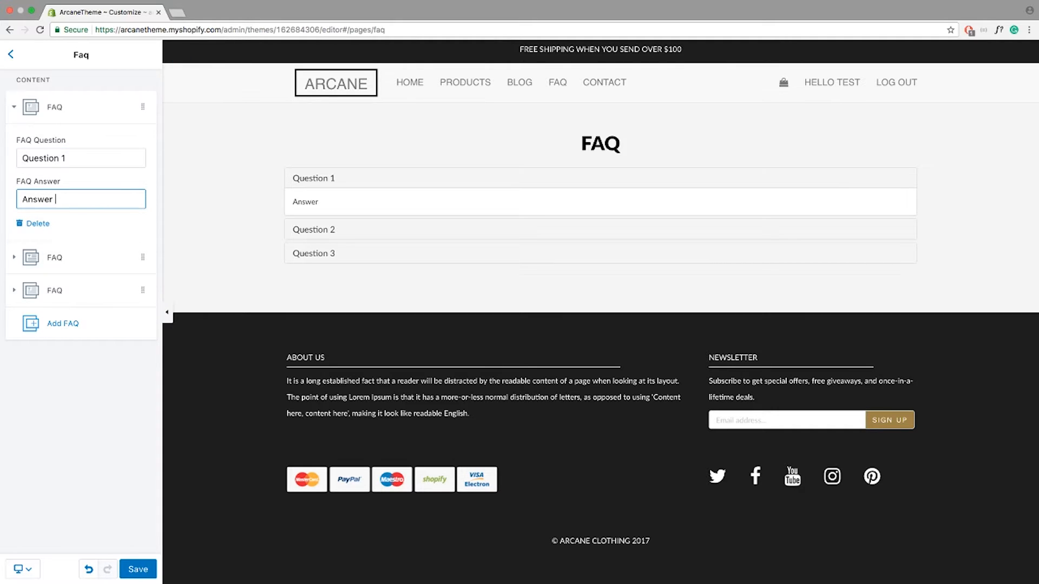
text(1)
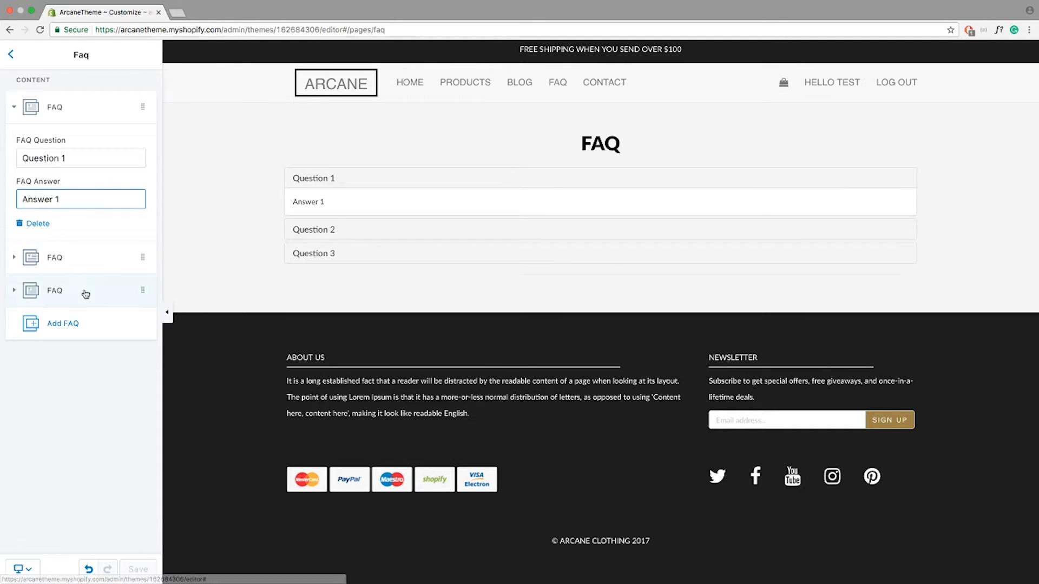
Add a fourth FAQ entry with question "Q4" and answer "A4", and save the theme.
click(64, 325)
click(48, 259)
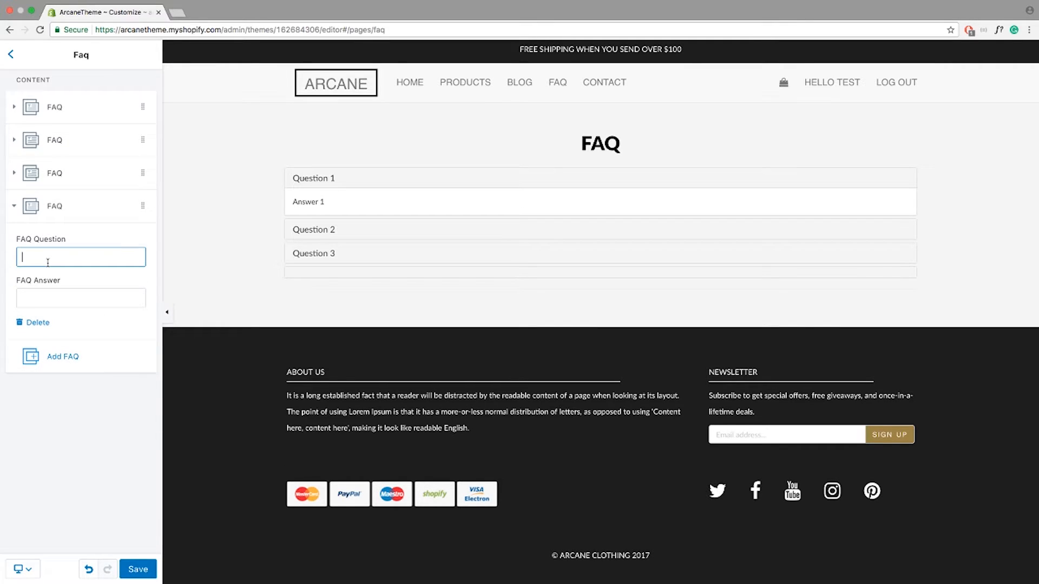
text(Q4)
click(47, 299)
text(A)
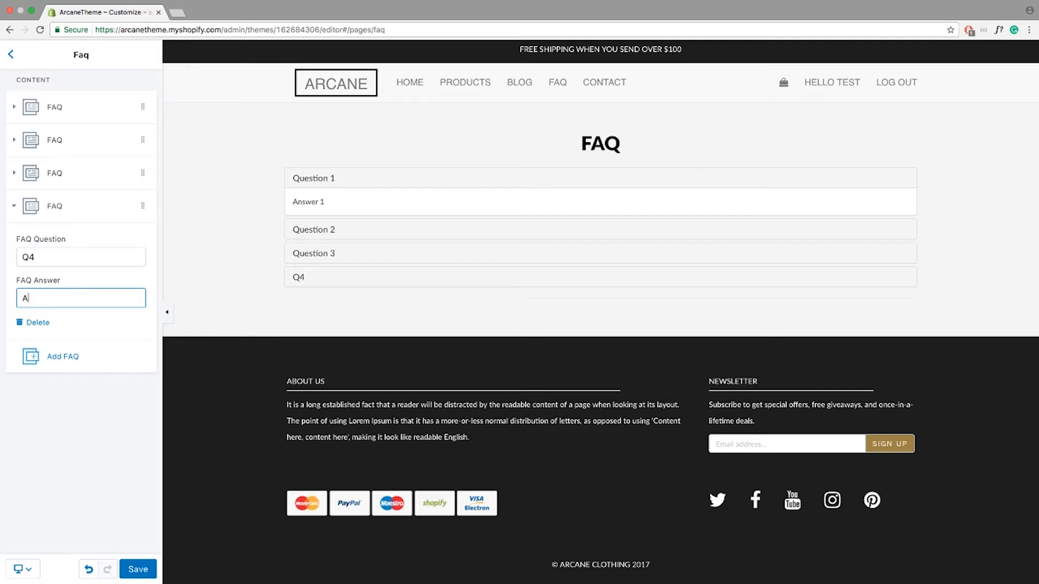
text(4)
click(70, 471)
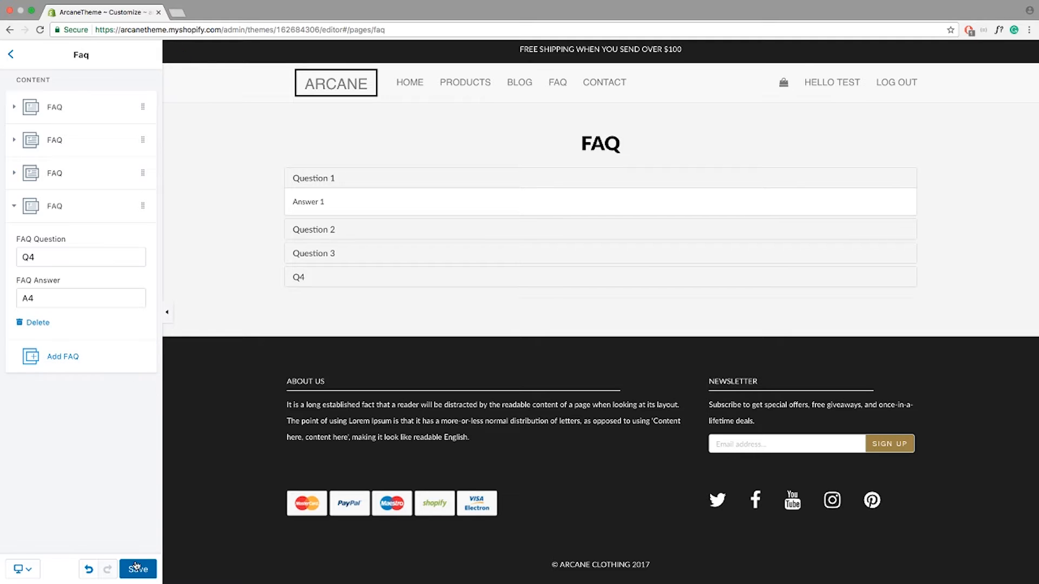
click(134, 565)
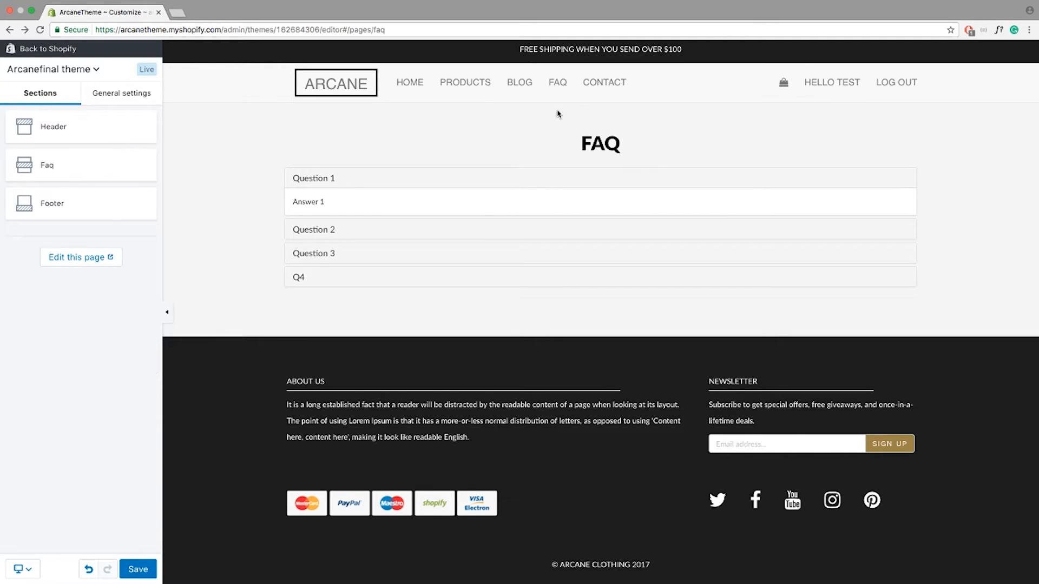
Open the Contact page settings and try clearing the map's latitude and longitude.
click(607, 87)
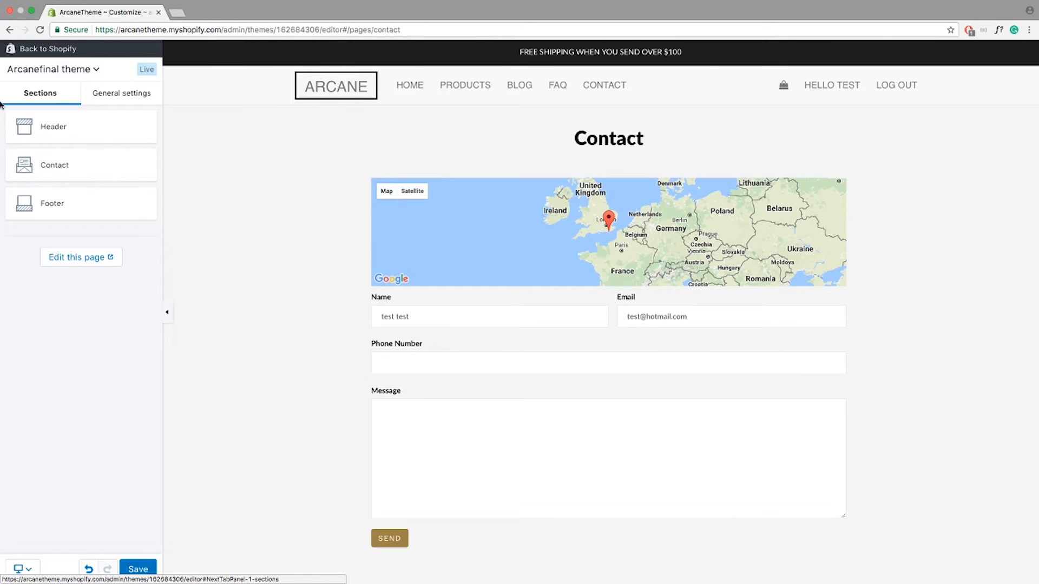
click(67, 173)
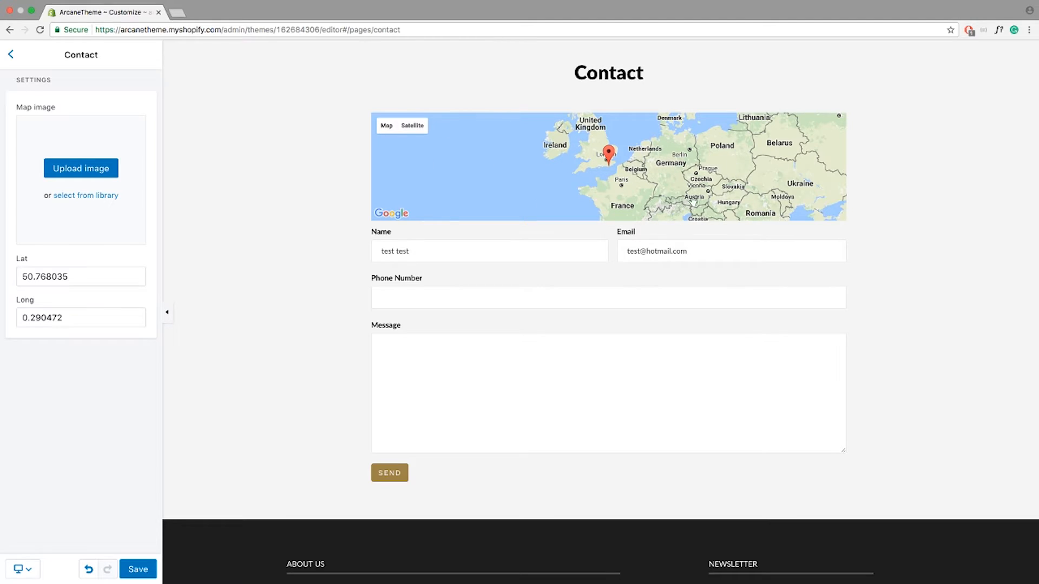
drag(92, 273, 20, 278)
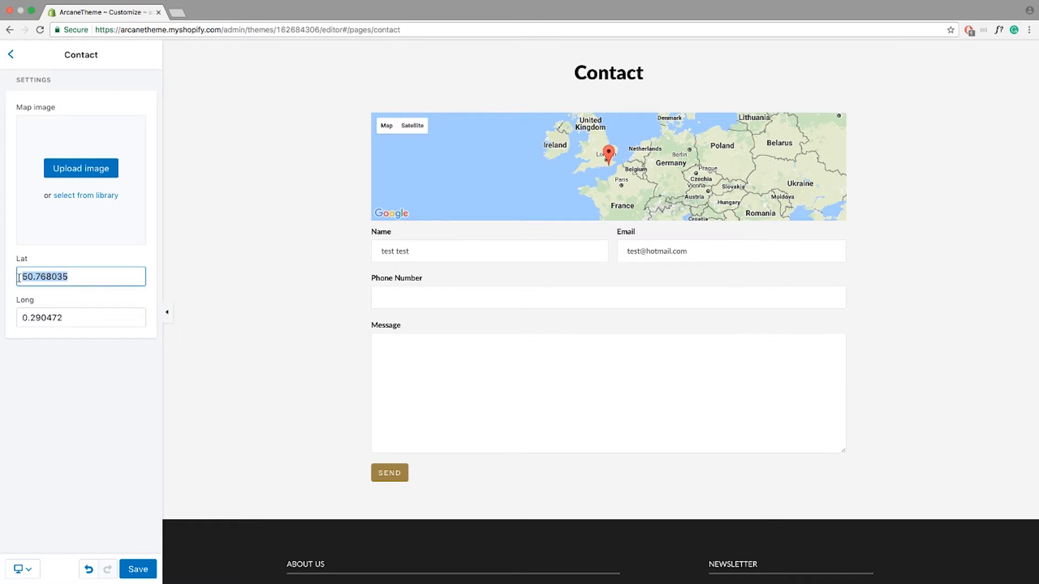
key(BackSpace)
drag(86, 317, 19, 318)
key(BackSpace)
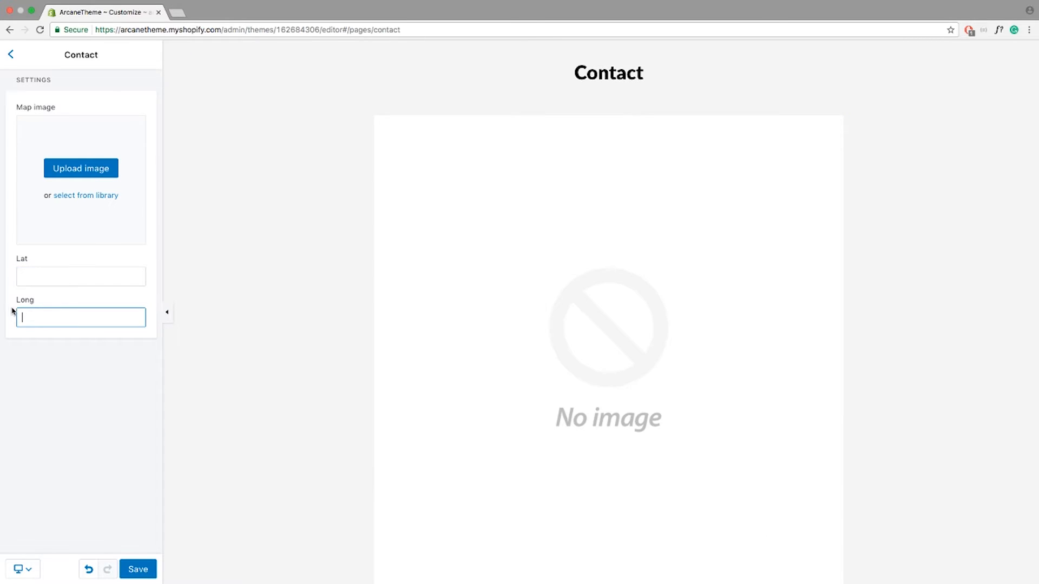
Try a map picture from the image library as the Contact page's map image.
click(83, 196)
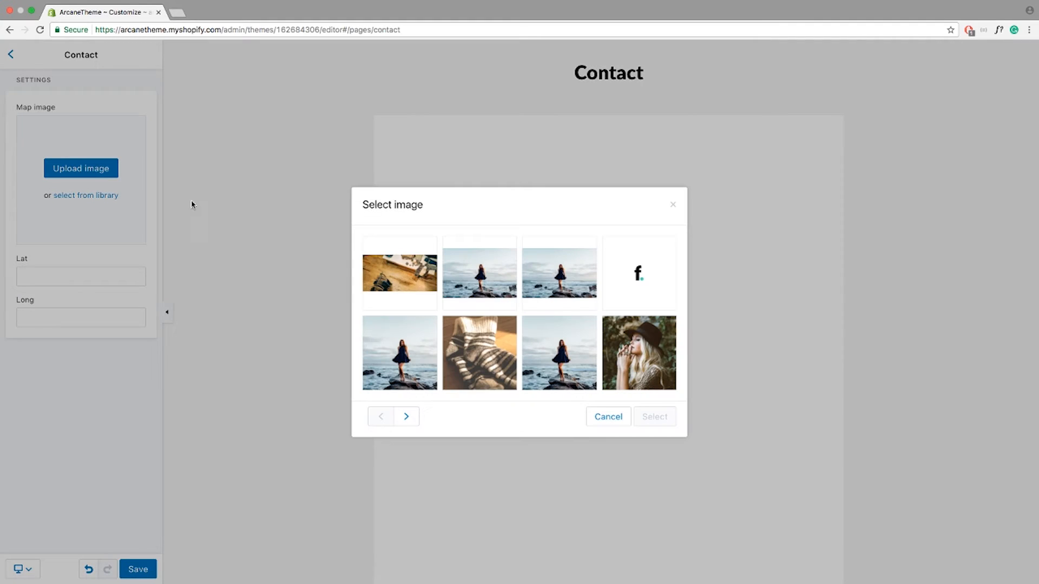
click(406, 416)
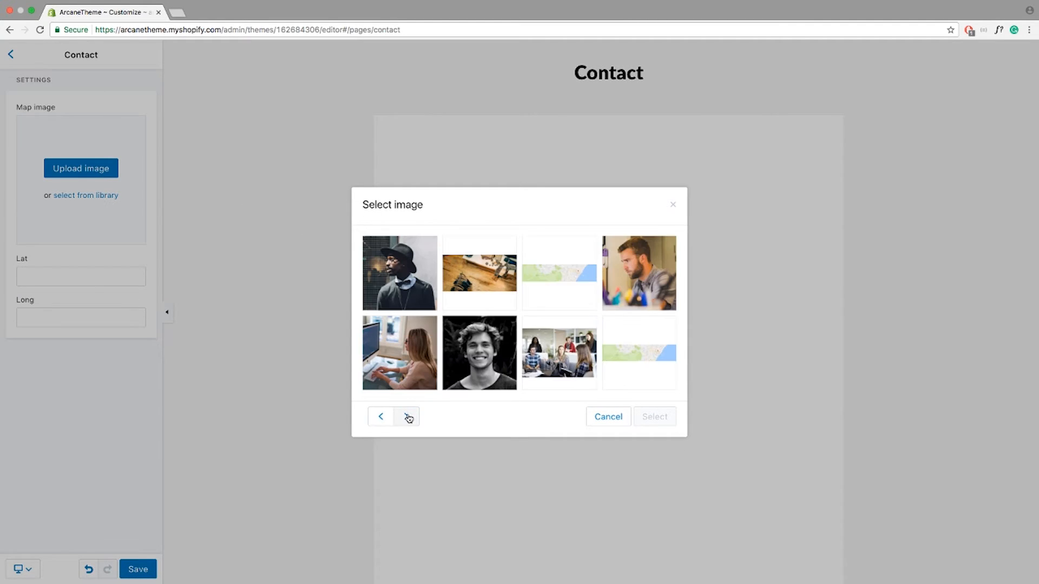
click(631, 354)
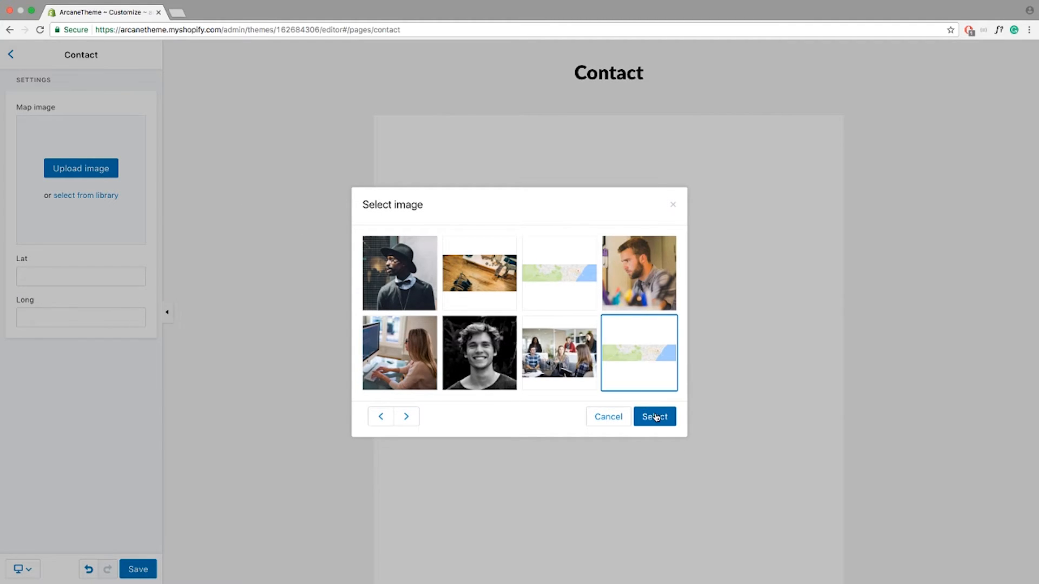
click(655, 417)
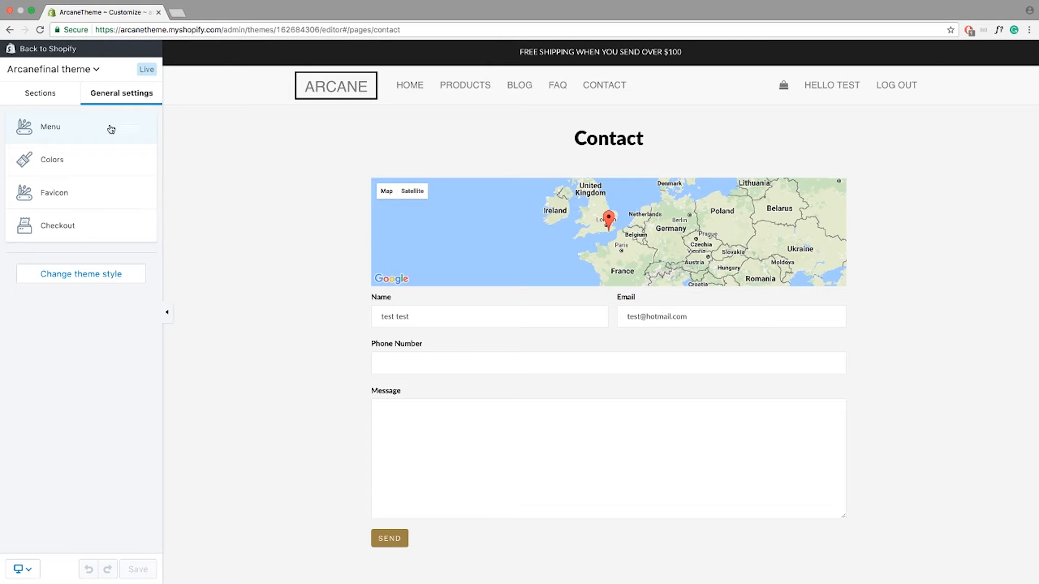
Review the available menus in the theme's menu settings and open the main menu for editing.
click(66, 126)
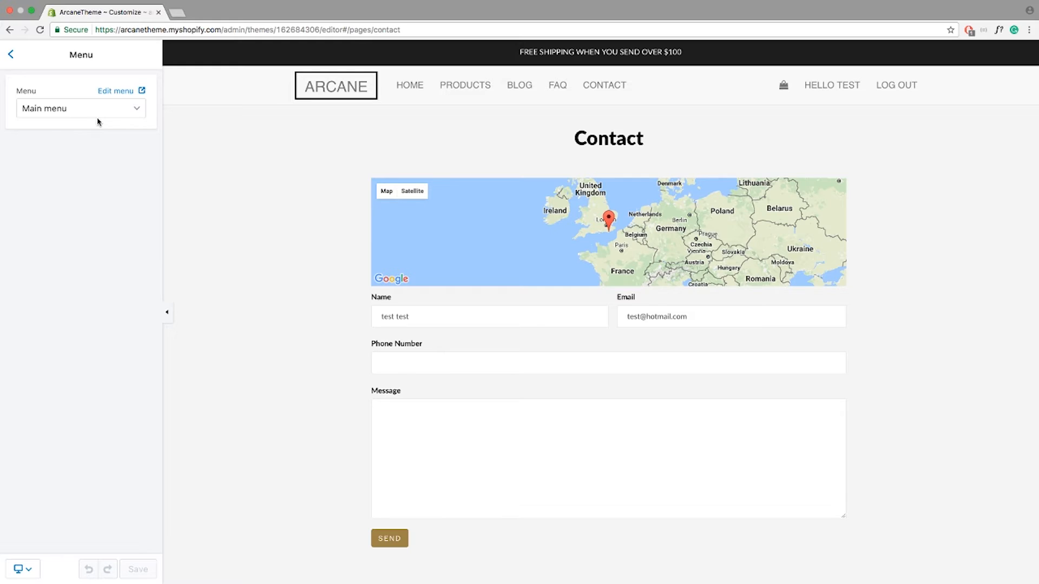
click(85, 110)
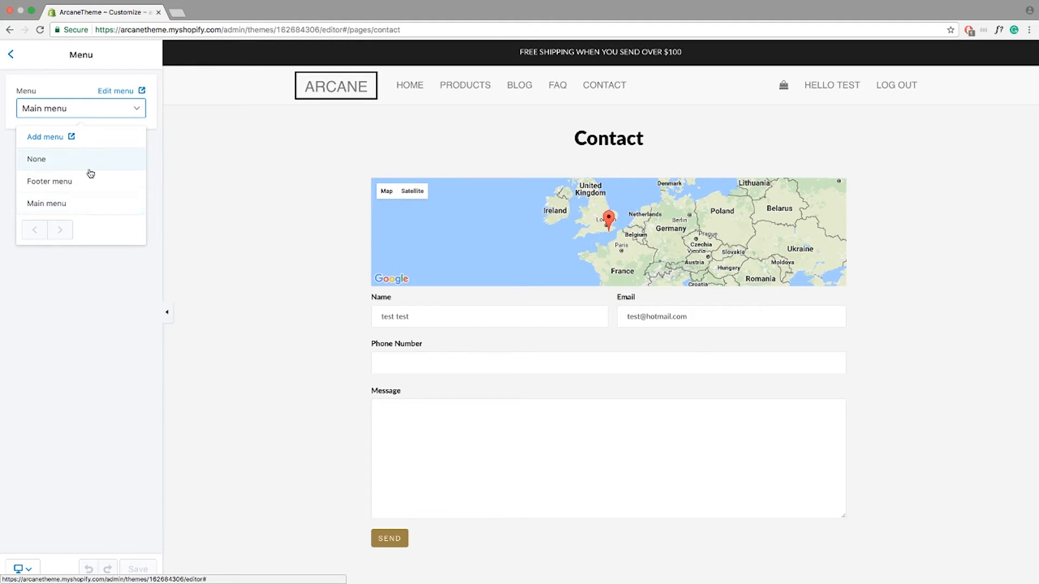
click(115, 273)
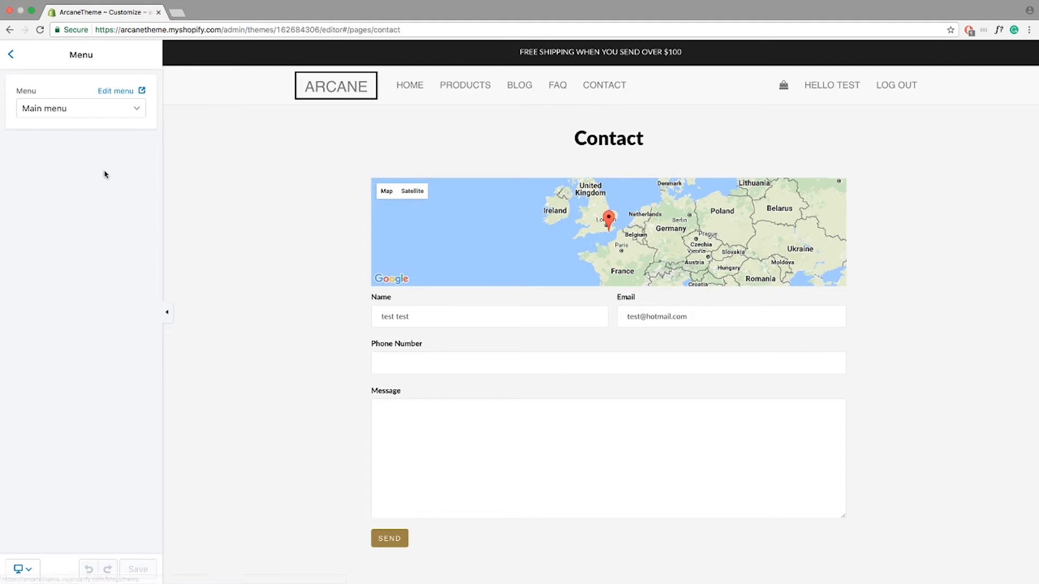
click(107, 93)
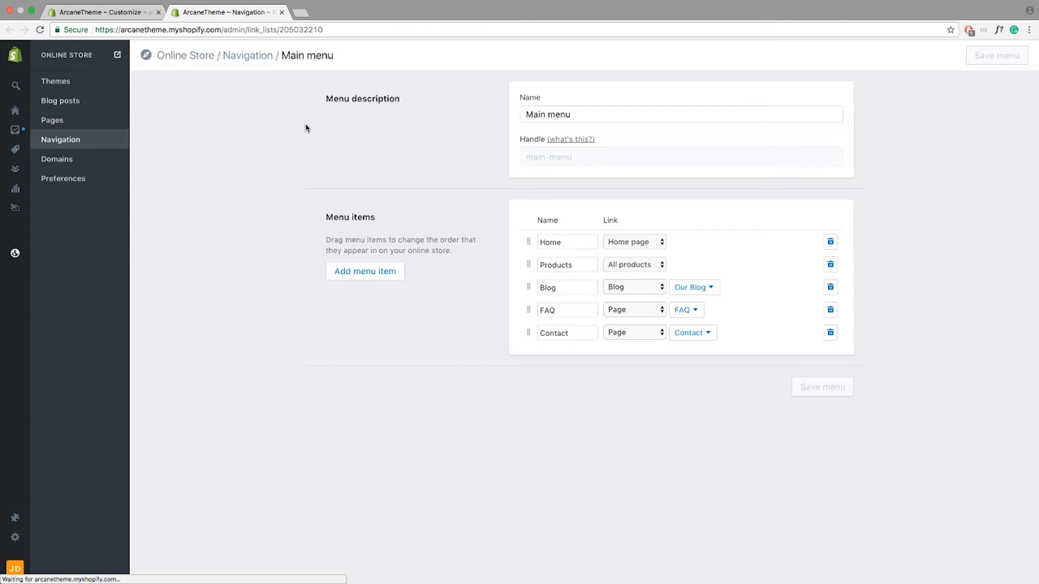
Start a new menu named "Test" in the store's navigation.
click(65, 143)
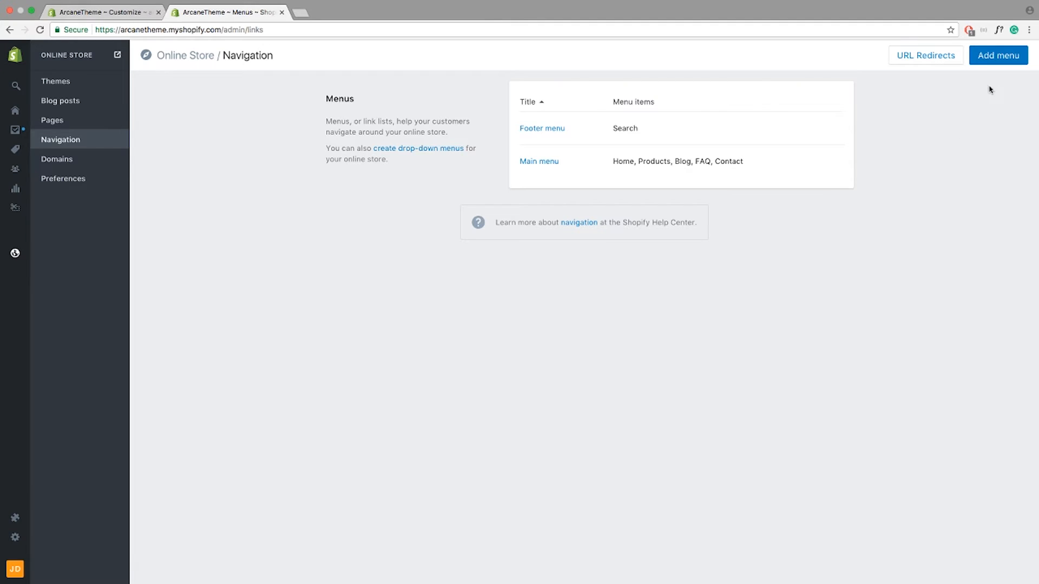
click(987, 58)
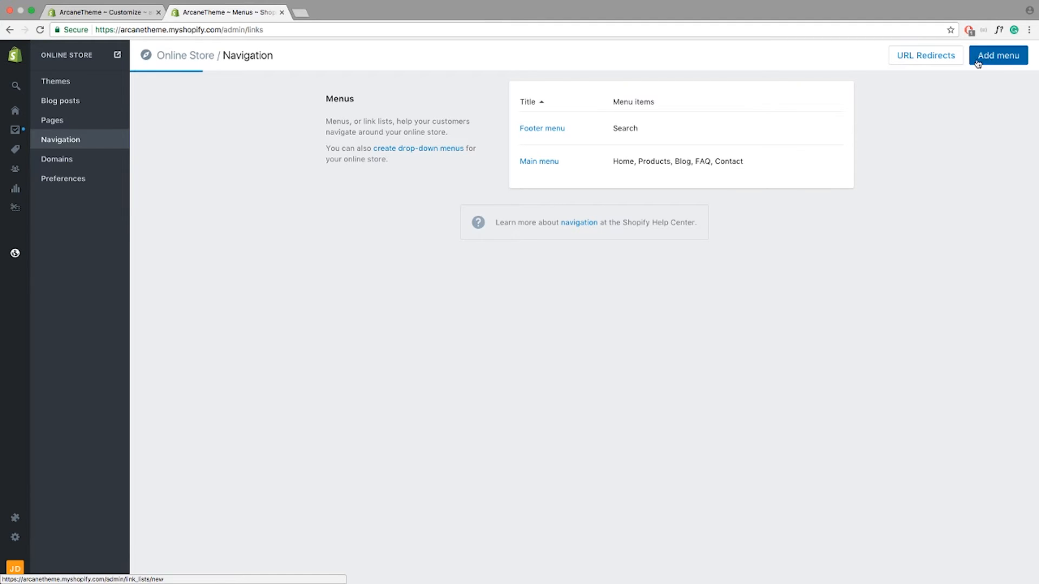
click(579, 115)
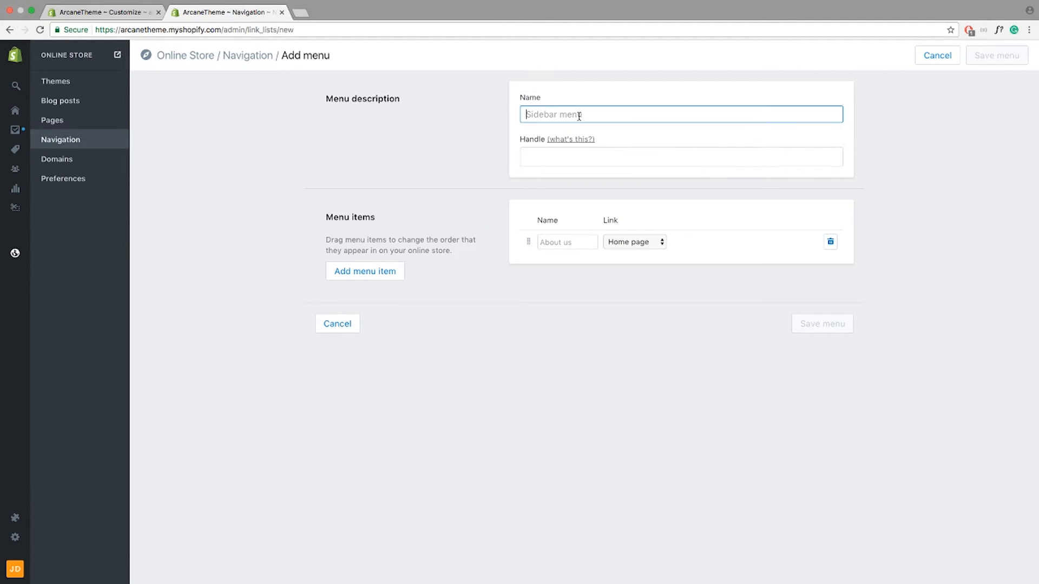
text(Test)
click(549, 157)
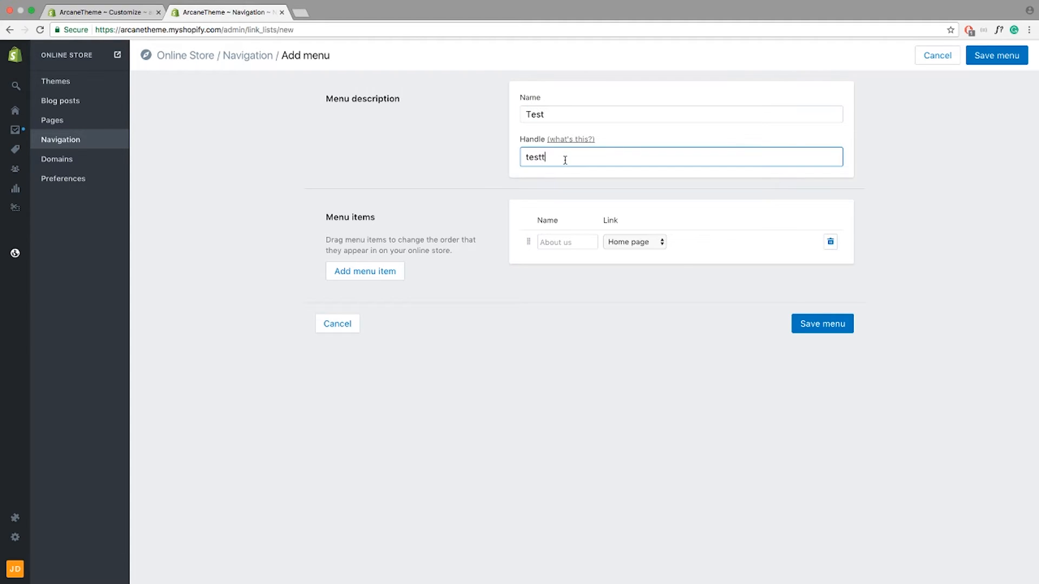
Give the new menu an item named "Home" that links to the home page, and save the menu.
click(561, 245)
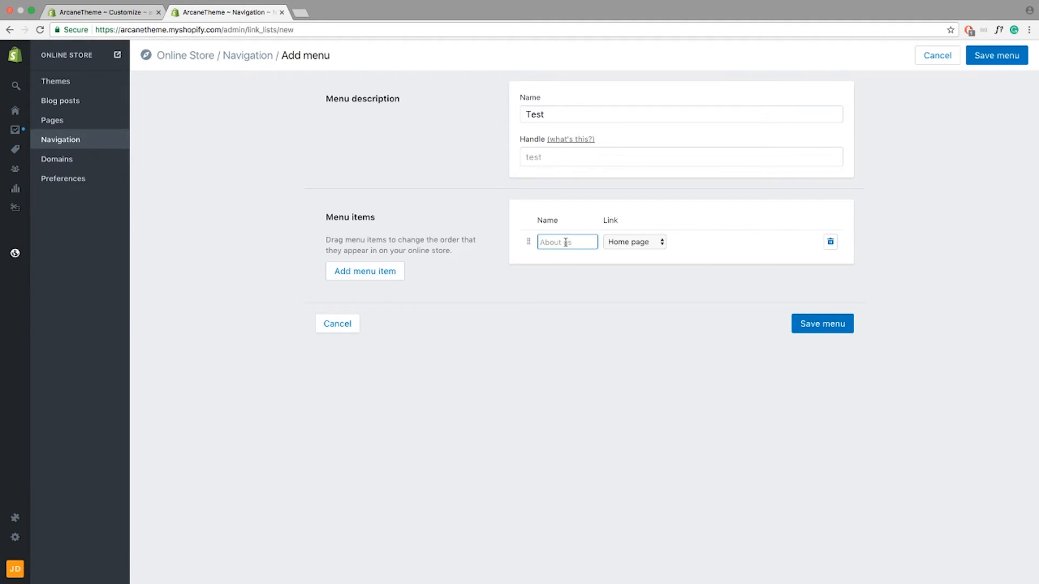
text(Home)
click(633, 242)
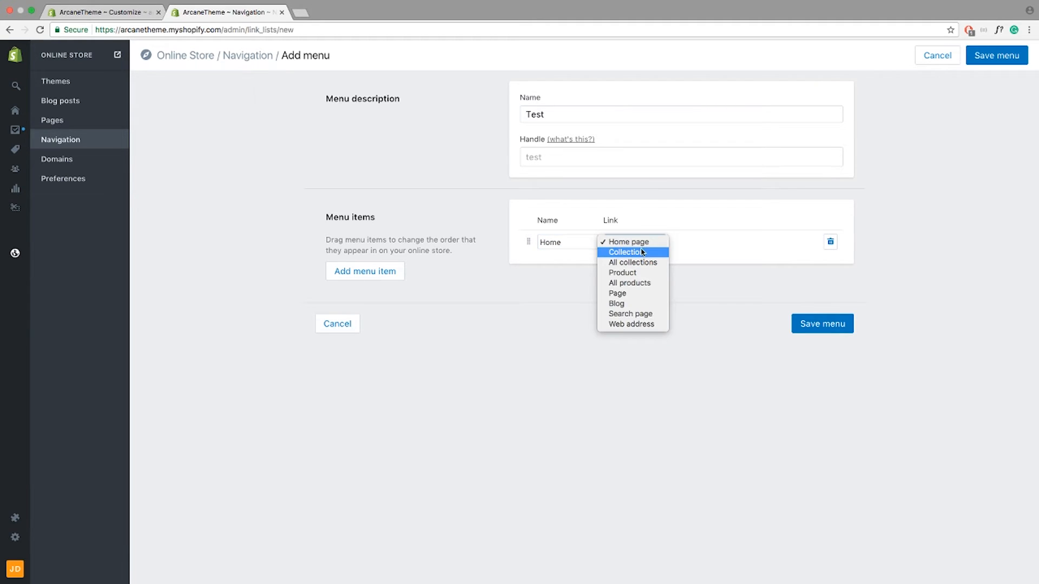
click(634, 242)
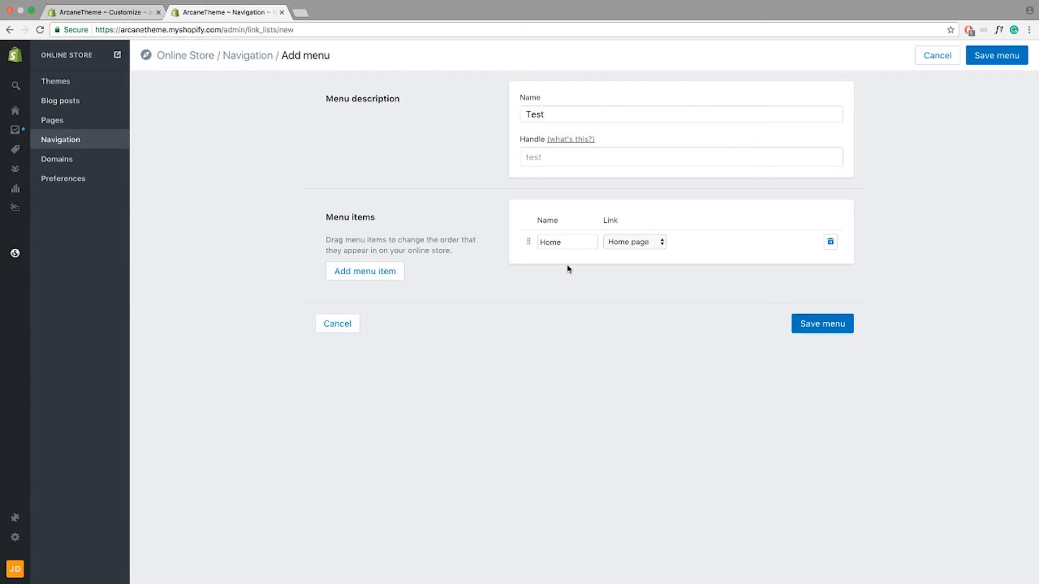
click(97, 12)
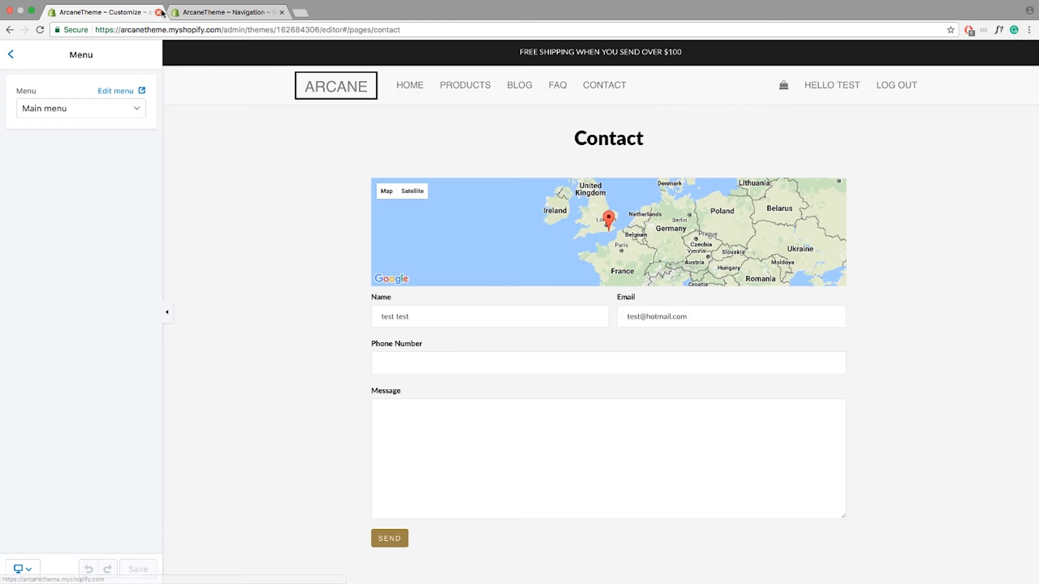
click(210, 11)
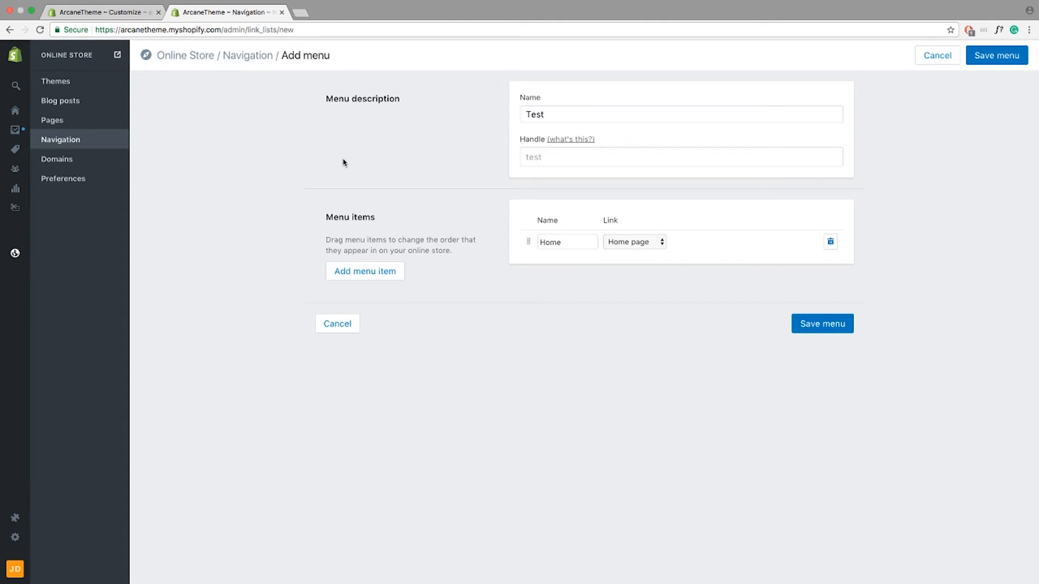
click(816, 323)
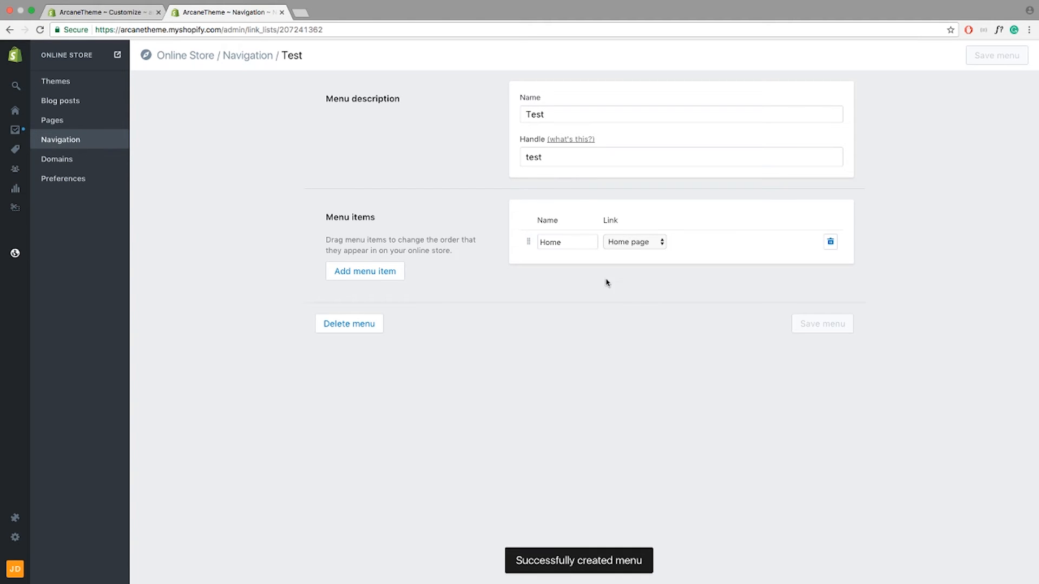
click(59, 123)
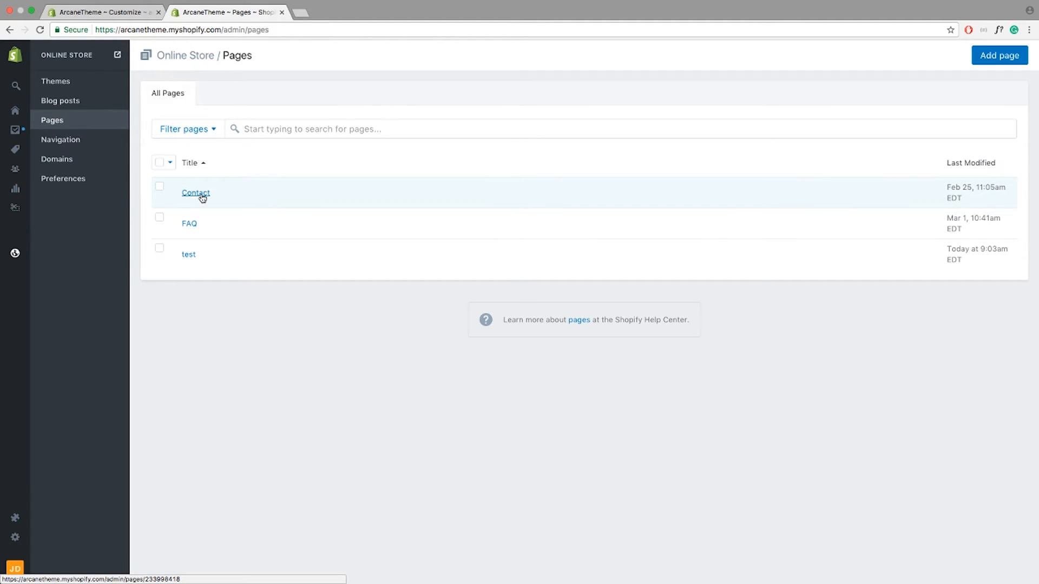
click(988, 58)
click(332, 138)
text(Contact)
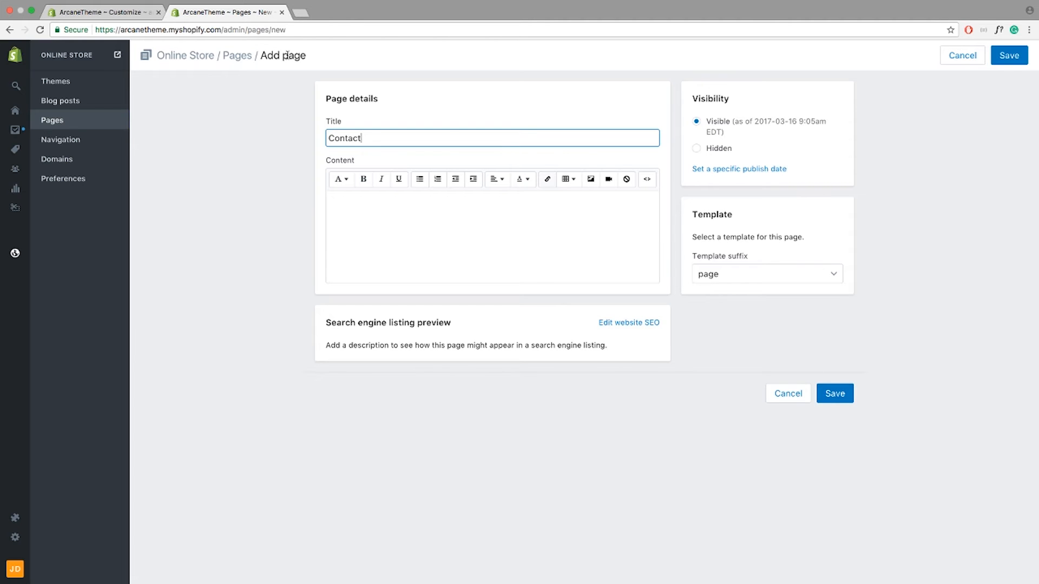
click(238, 56)
click(622, 195)
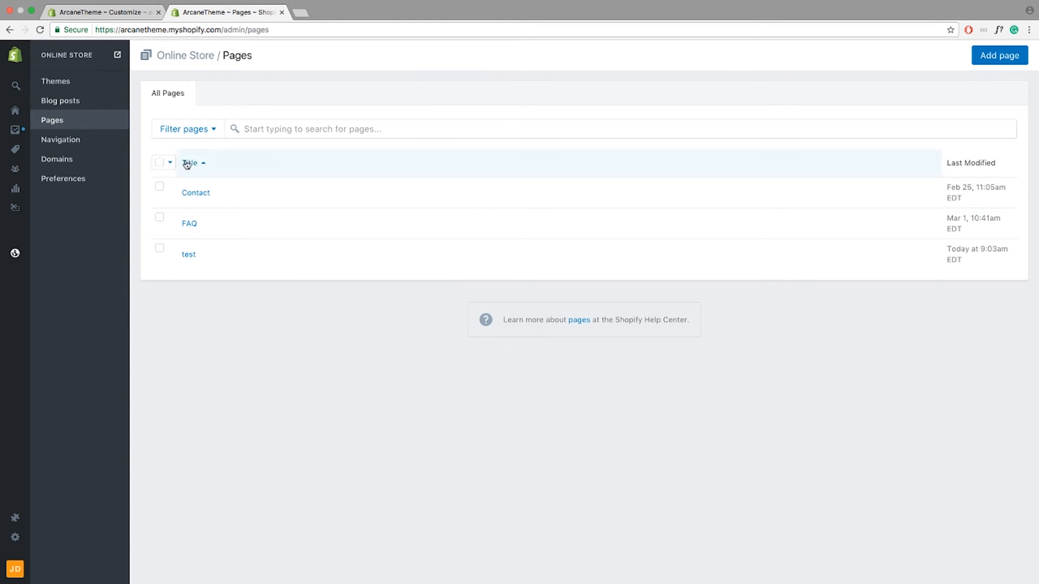
Add an item named "FAQ" linking to the FAQ page to the Test menu, and save the menu.
click(71, 142)
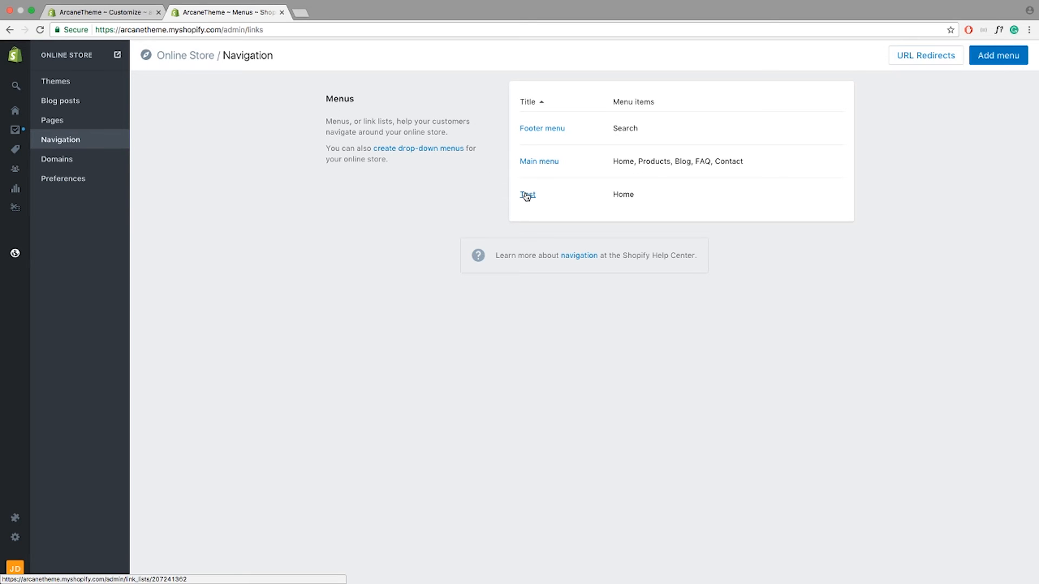
click(528, 196)
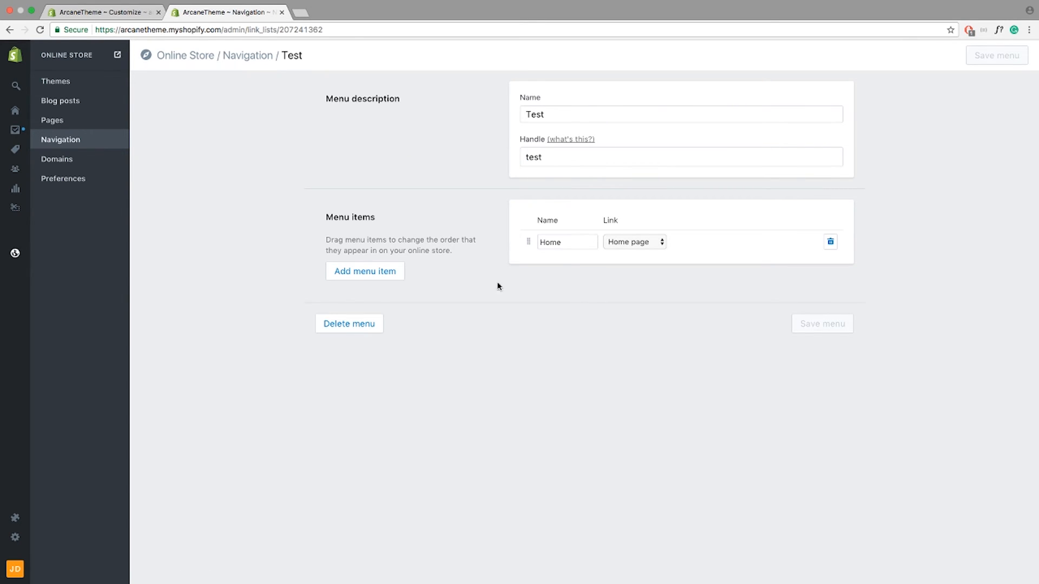
click(377, 278)
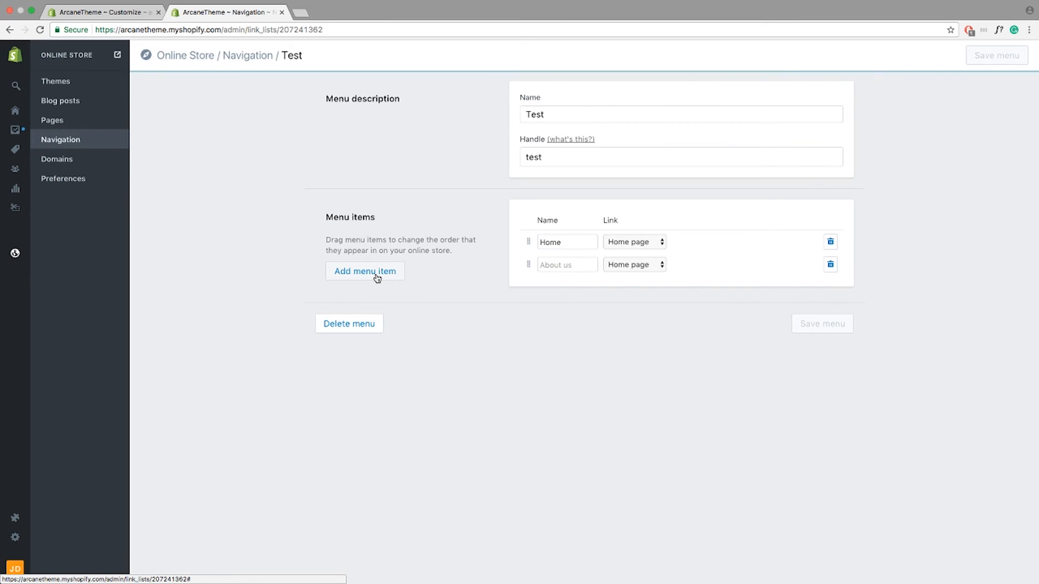
text(FAQ)
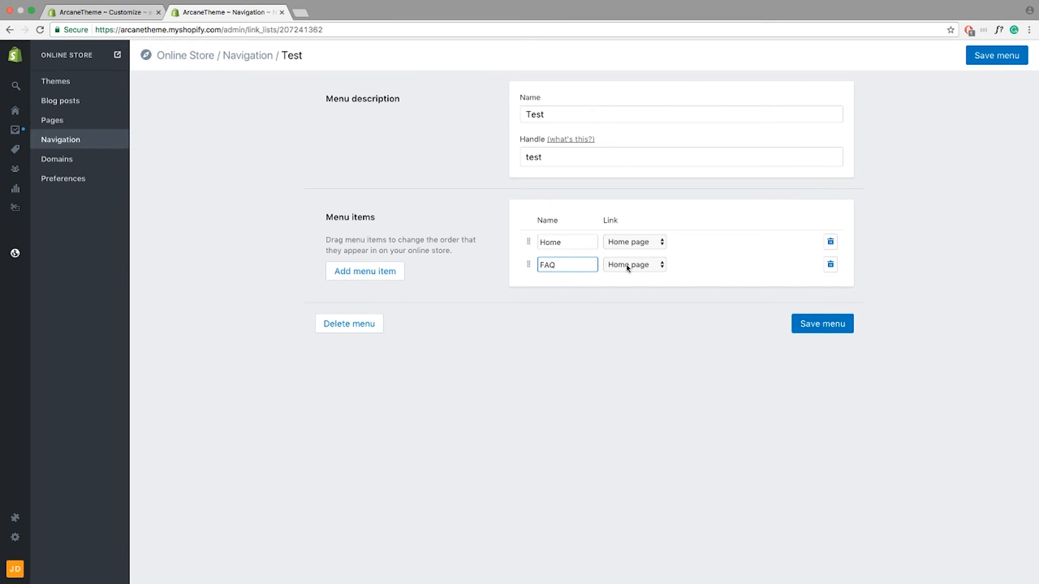
click(628, 265)
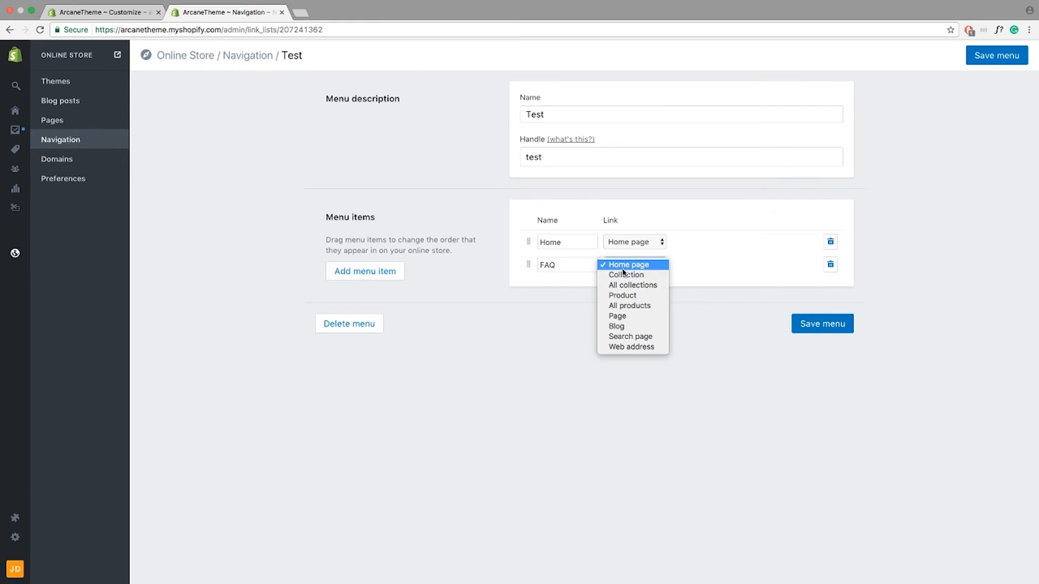
click(628, 318)
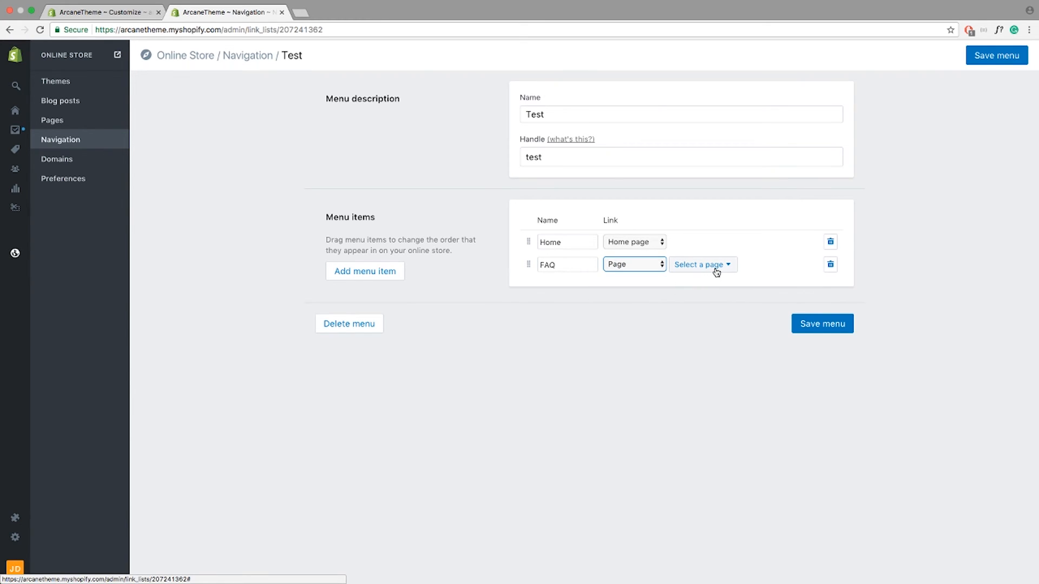
click(716, 270)
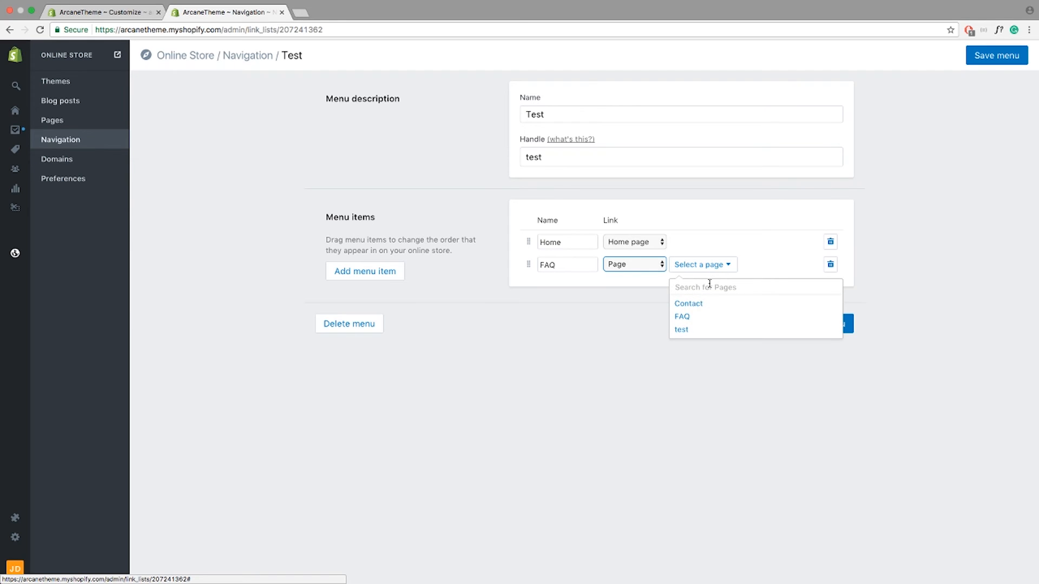
click(691, 317)
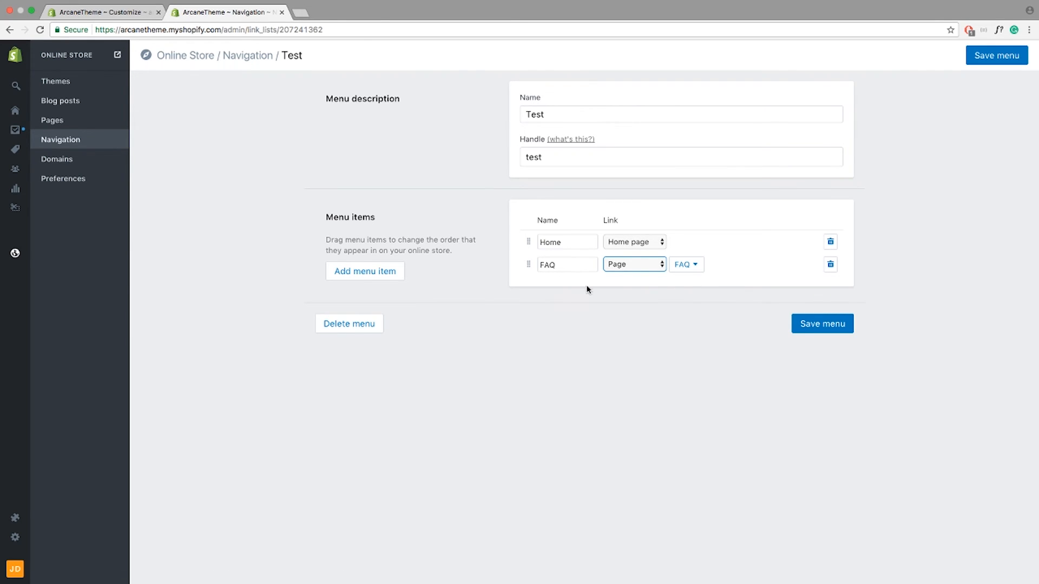
click(810, 324)
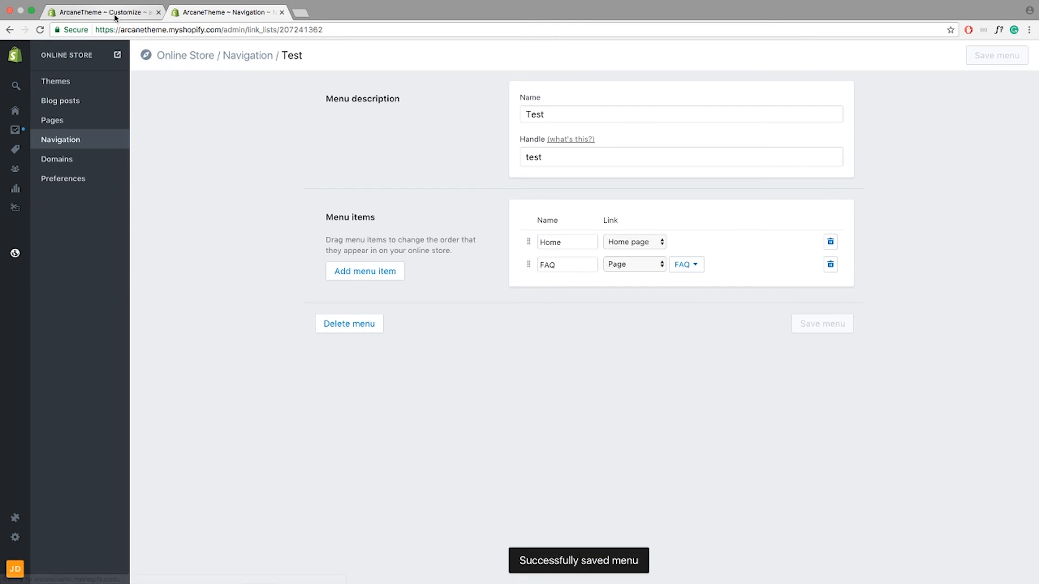
Return to the theme editor and try the Test menu as the theme's menu.
click(115, 18)
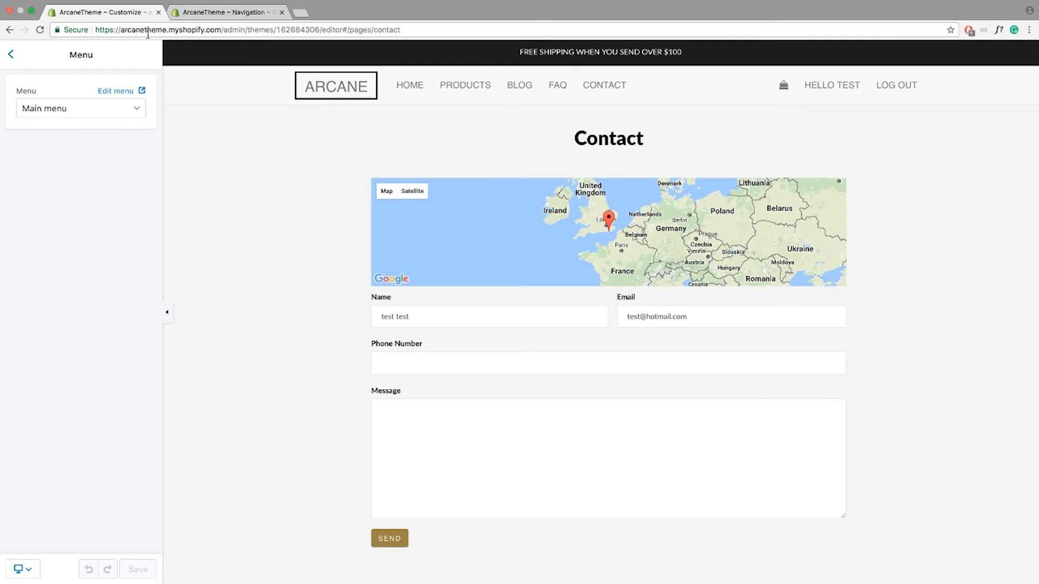
click(101, 113)
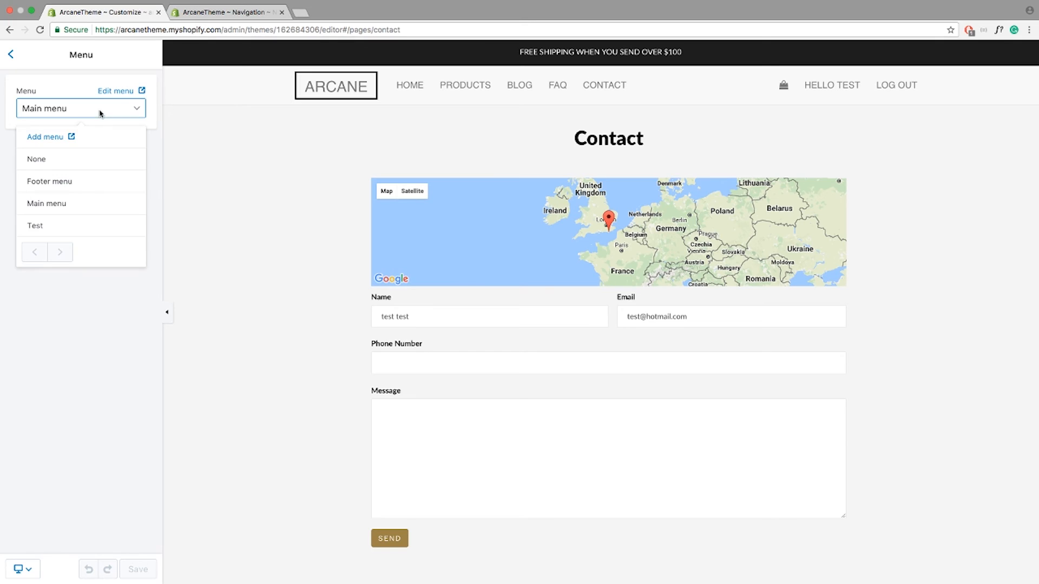
click(66, 226)
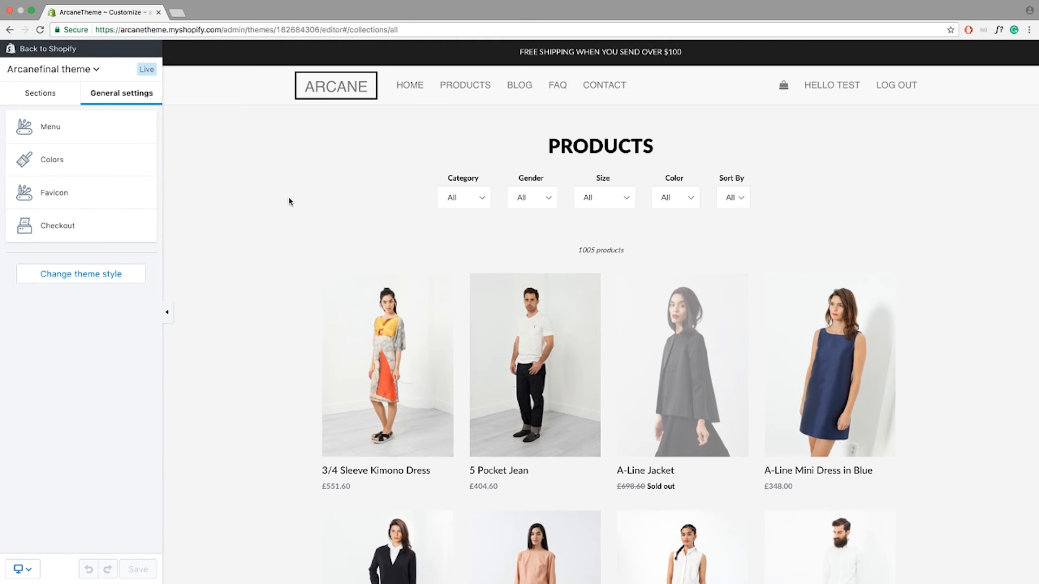
Open the collection page settings for the products page and compare the Sex filter's choices with its Filter Two tags.
click(399, 345)
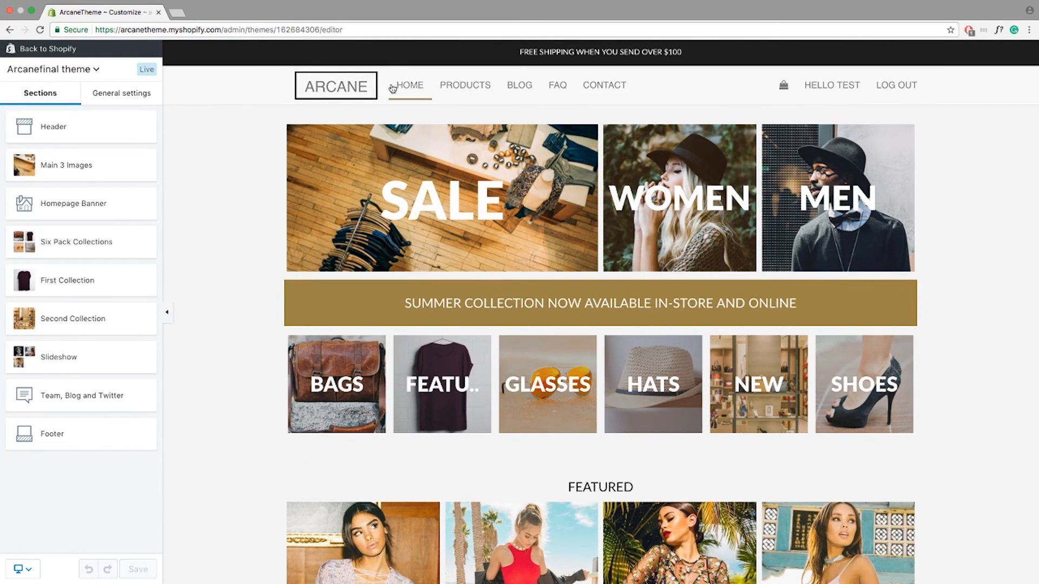
click(468, 84)
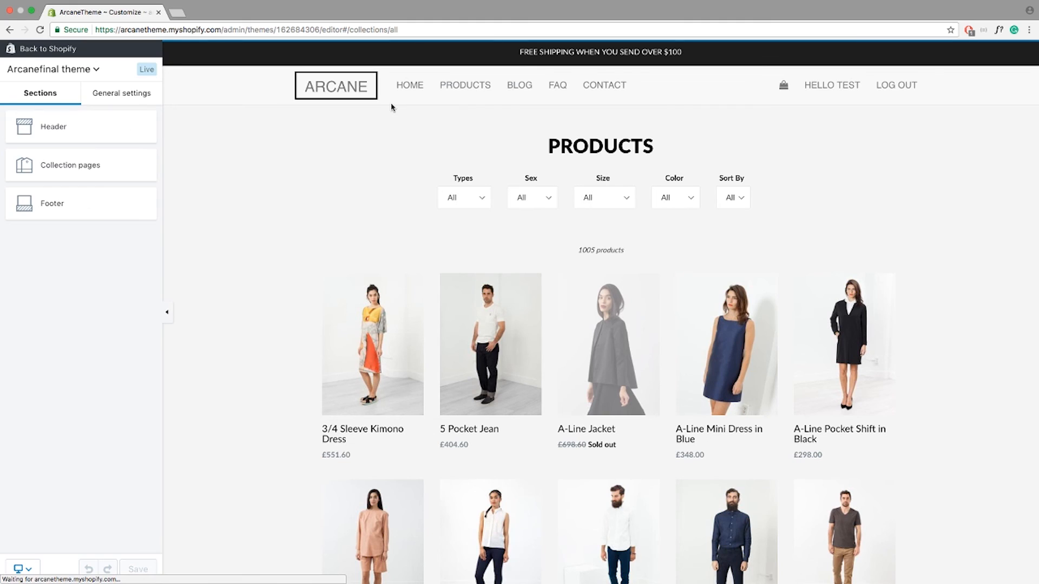
click(80, 169)
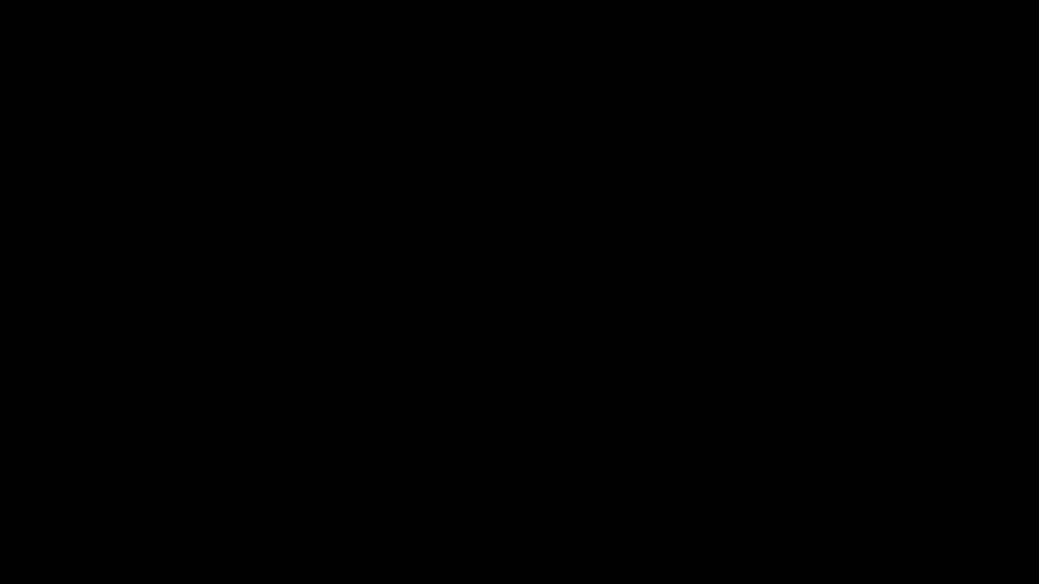
click(526, 196)
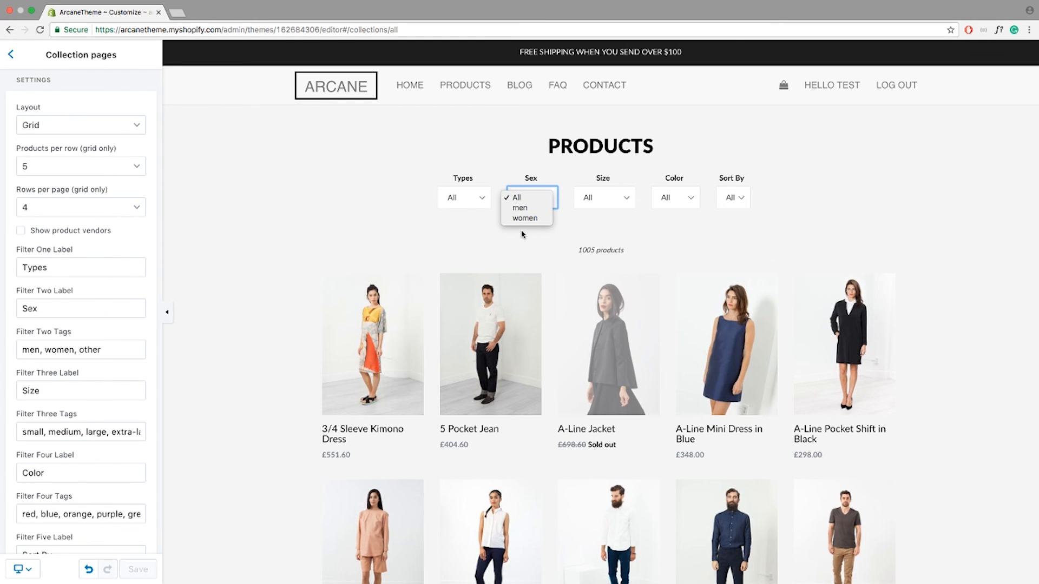
click(652, 250)
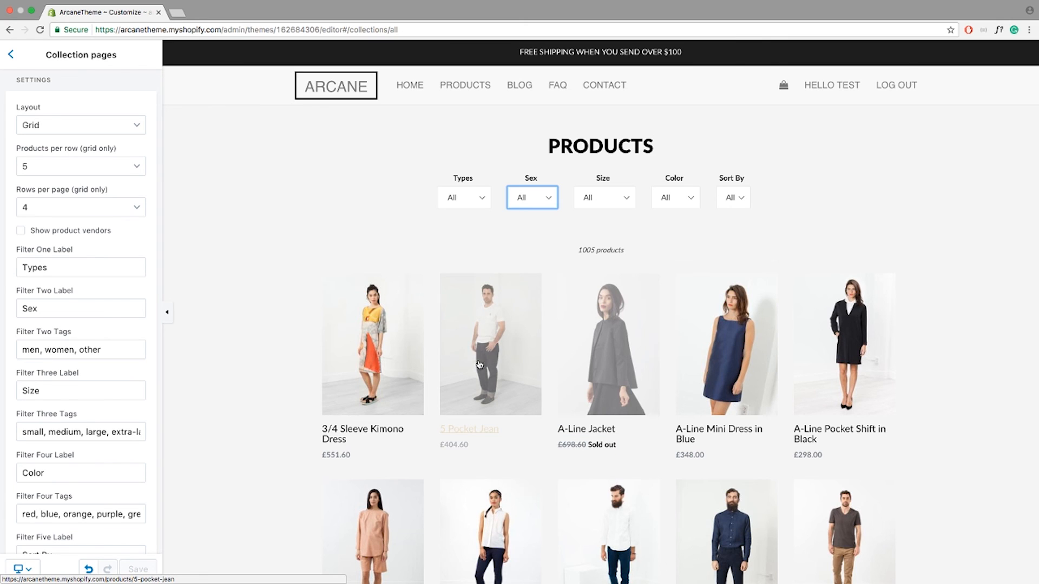
drag(23, 349, 38, 349)
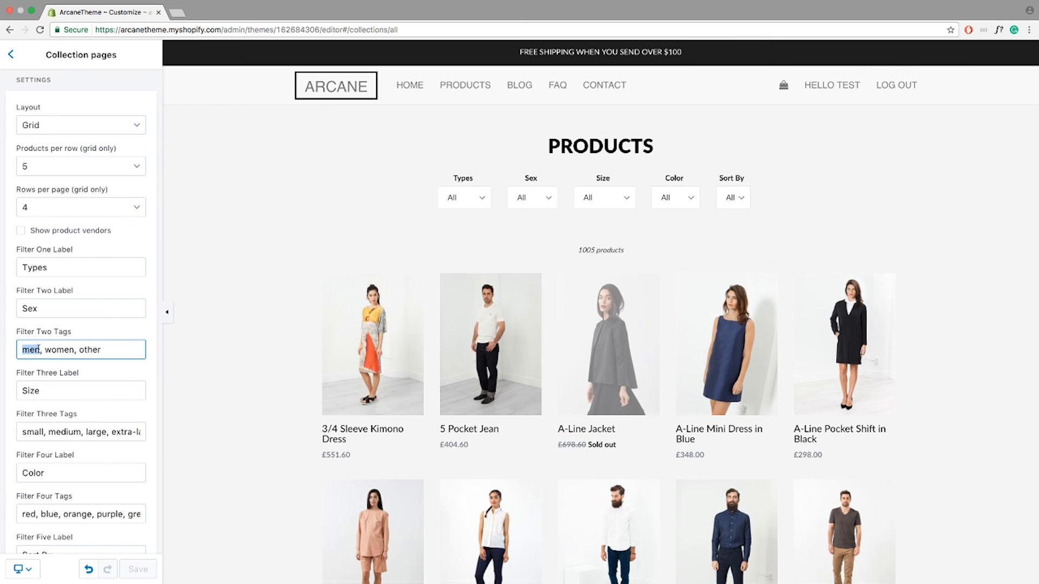
click(59, 352)
double_click(58, 351)
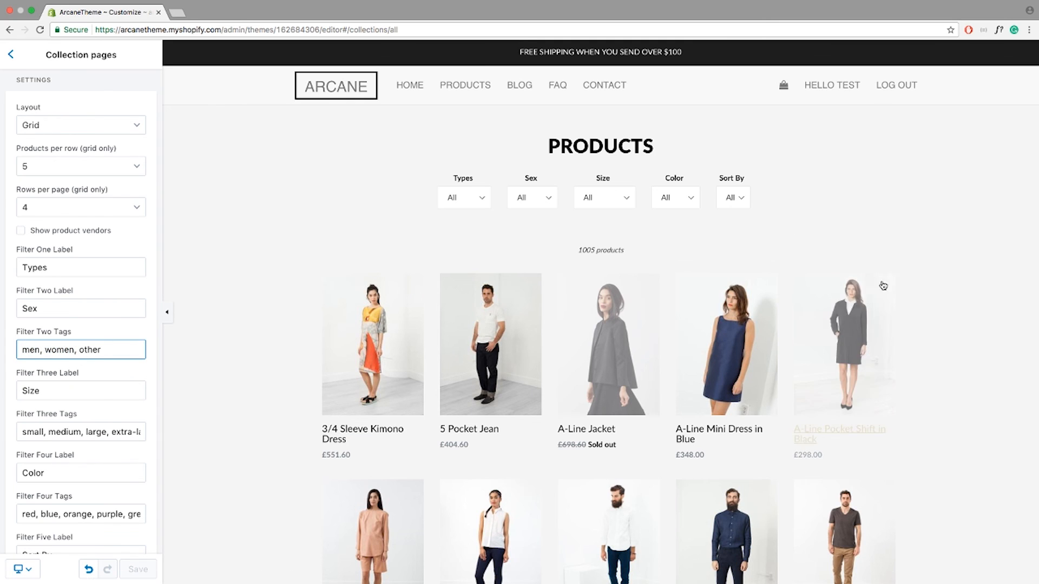
click(546, 201)
click(470, 221)
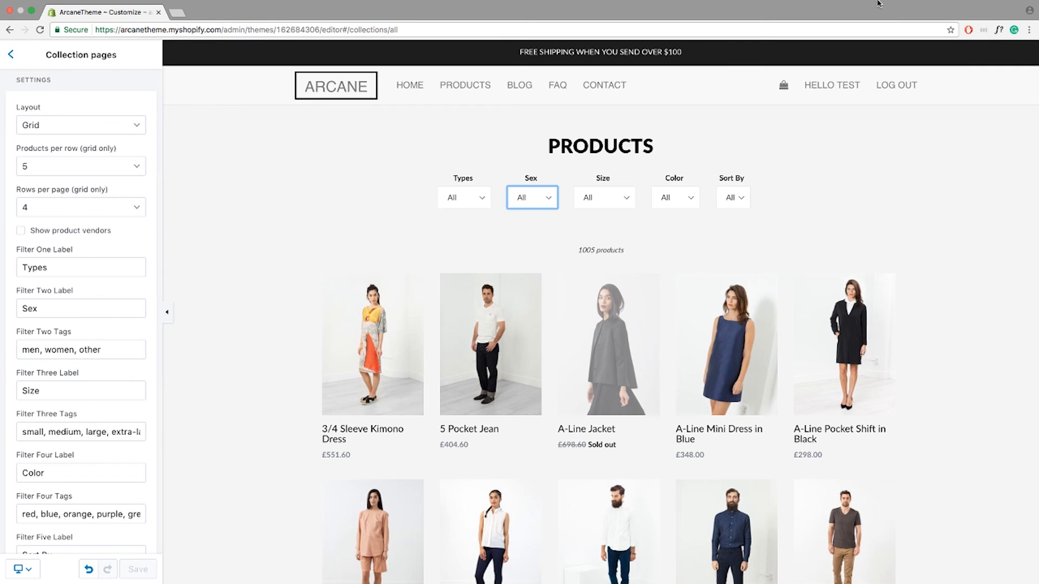
click(853, 6)
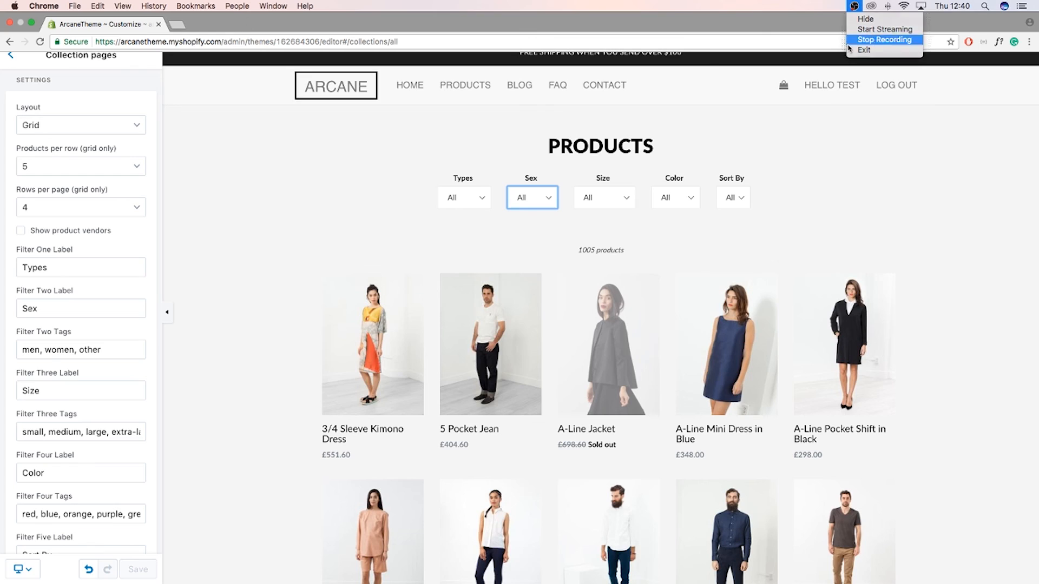
click(872, 40)
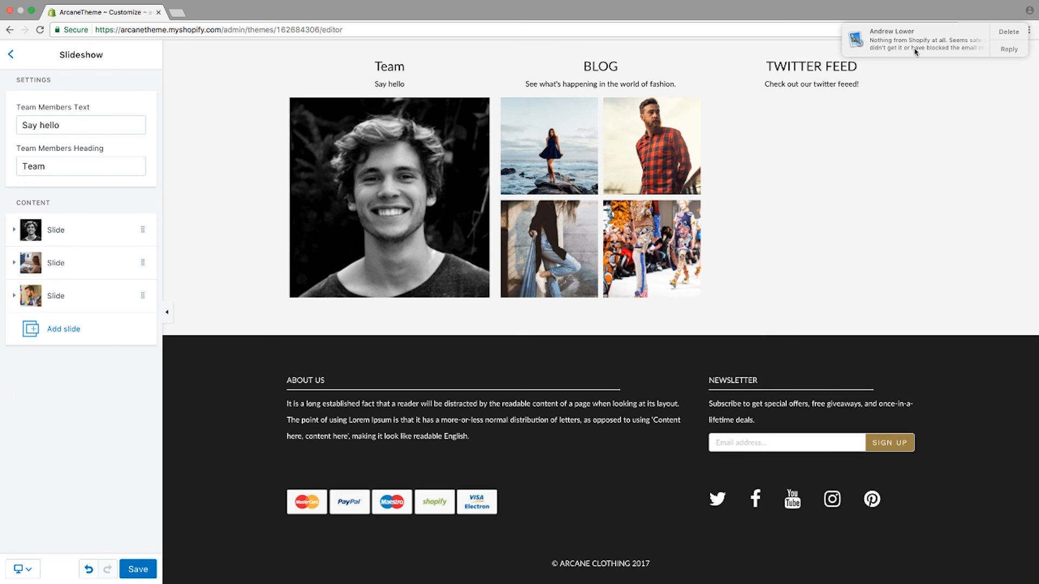